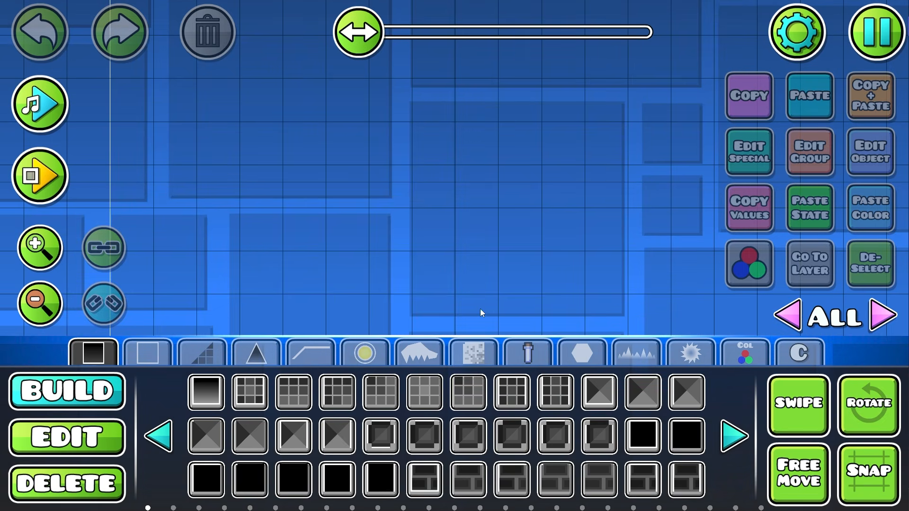
- Place a gradient block on the grid and set the level's game type to Platformer
click(215, 387)
click(340, 283)
click(816, 28)
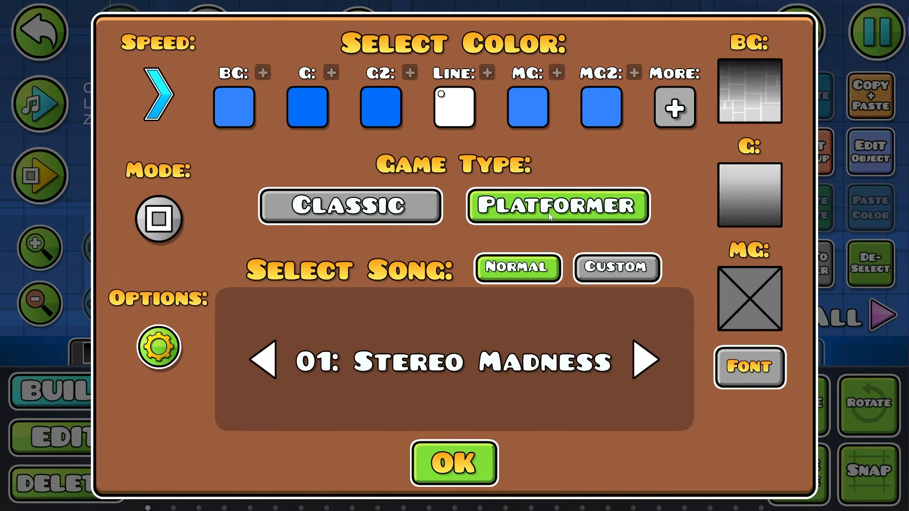
click(452, 462)
middle_drag(671, 322, 763, 301)
middle_drag(563, 308, 506, 324)
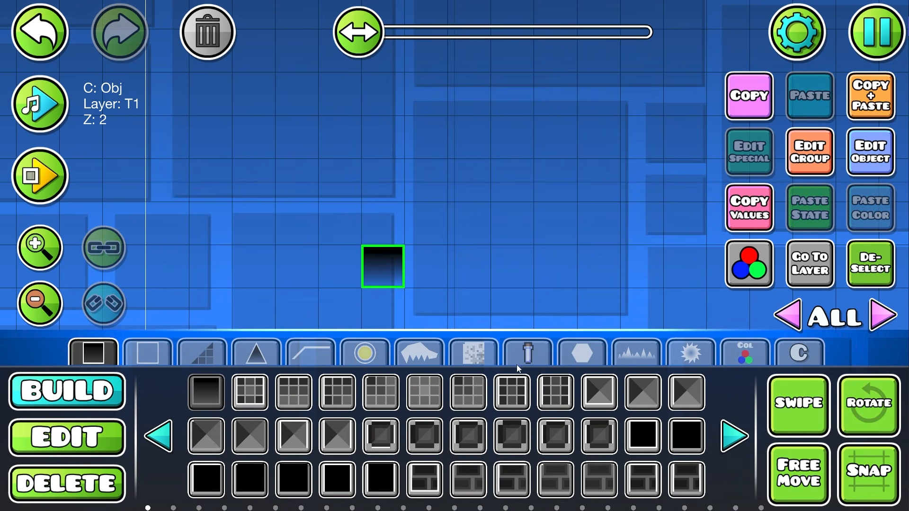
- Duplicate the gradient block twice to make a row of three blocks separated by one-cell gaps
click(581, 352)
click(620, 361)
click(582, 353)
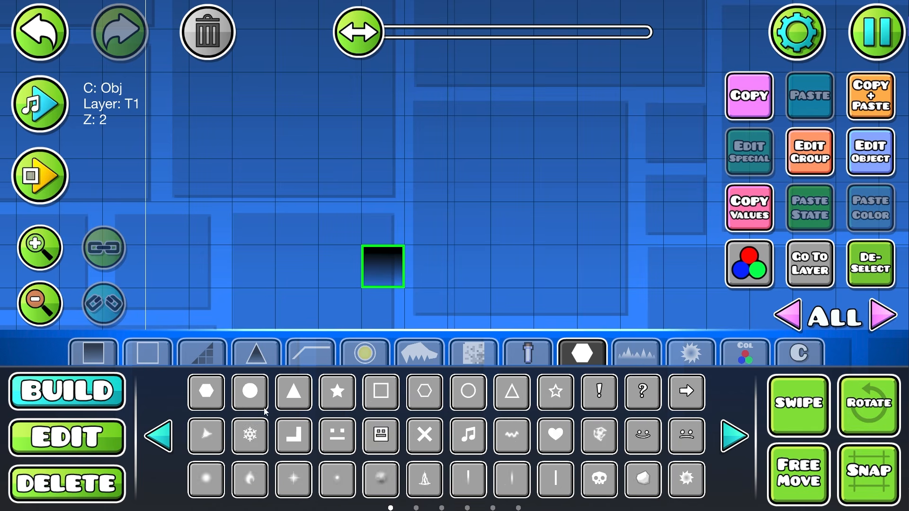
scroll(476, 369, up, 1)
key(2)
click(860, 100)
key(a)
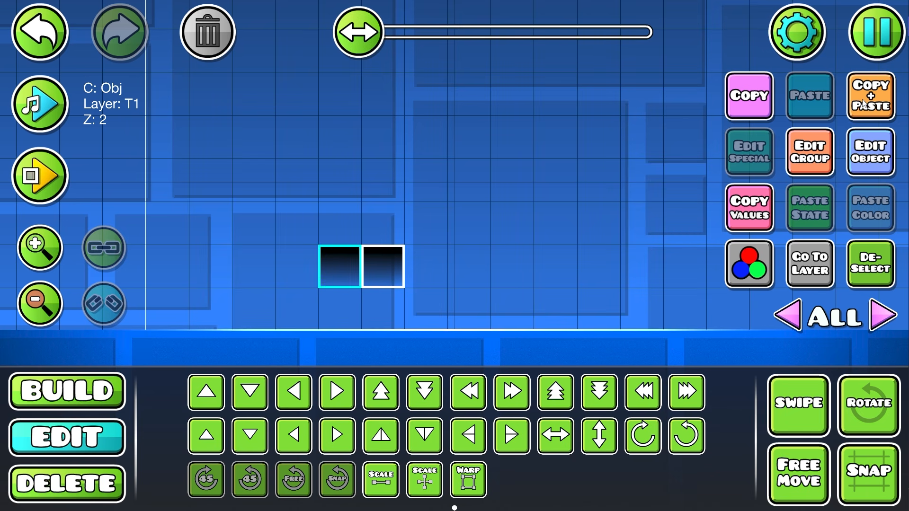
key(a)
click(863, 99)
key(a)
key(a)
shift+drag(416, 232, 202, 285)
key(d)
key(d)
click(870, 263)
- Lay a trail of small circles beside the blocks, rising four cells and continuing four cells right
middle_drag(511, 327, 368, 346)
key(1)
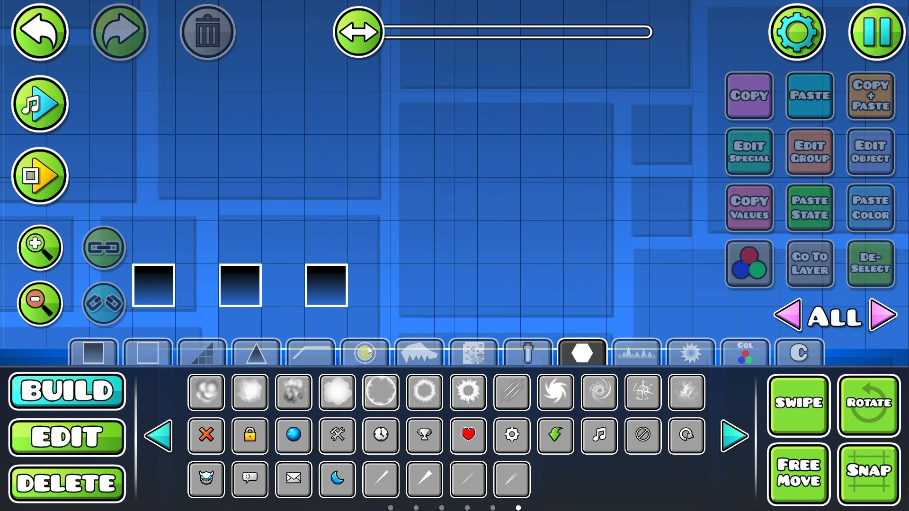
click(148, 353)
click(310, 353)
click(412, 285)
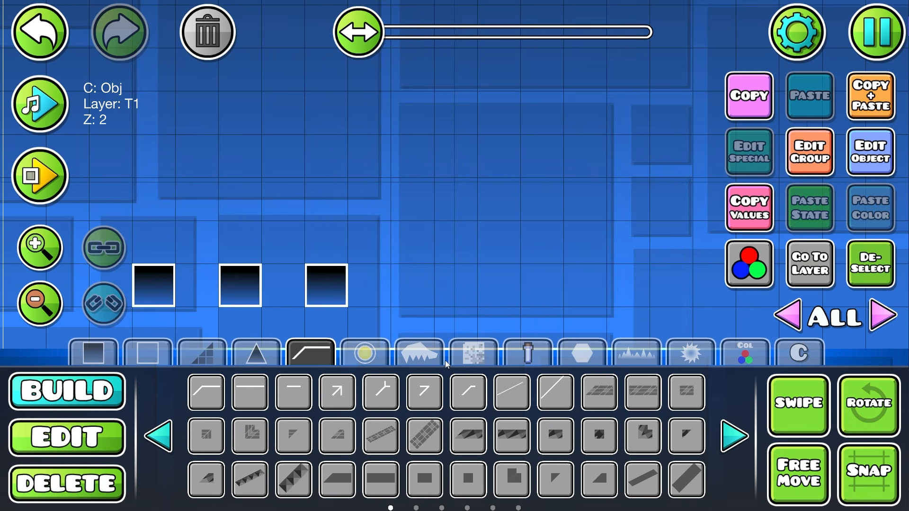
key(2)
key(1)
mouse_move(464, 261)
mouse_down()
mouse_move(492, 286)
mouse_move(446, 138)
mouse_move(630, 136)
mouse_up()
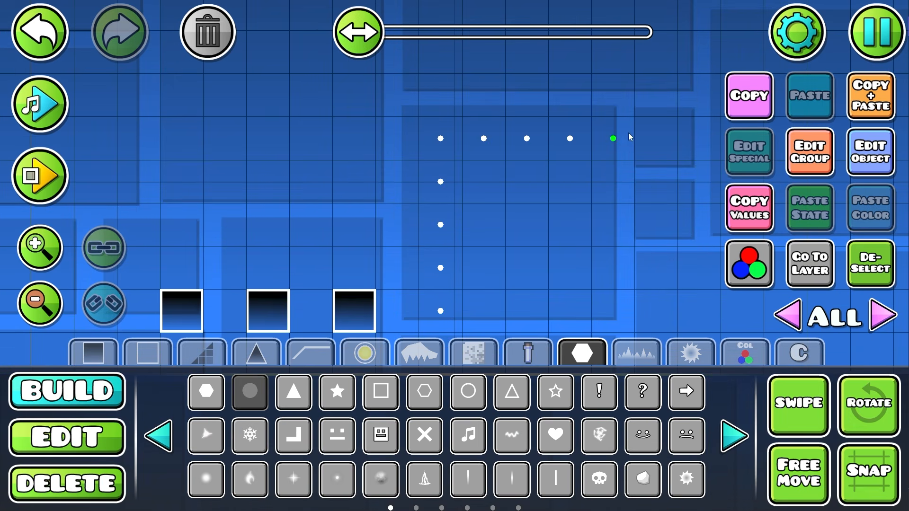
- Extend the circle trail into a zigzag that descends, runs right, climbs again and ends with another horizontal run
drag(562, 180, 358, 191)
ctrl+scroll(358, 190, down, 1)
ctrl+scroll(357, 191, down, 1)
click(441, 163)
mouse_move(508, 272)
mouse_down()
mouse_move(582, 127)
mouse_move(765, 124)
mouse_up()
- Delete surplus circles from the trail's end and try to fill the gap in its last vertical run
key(3)
shift+drag(619, 145, 723, 151)
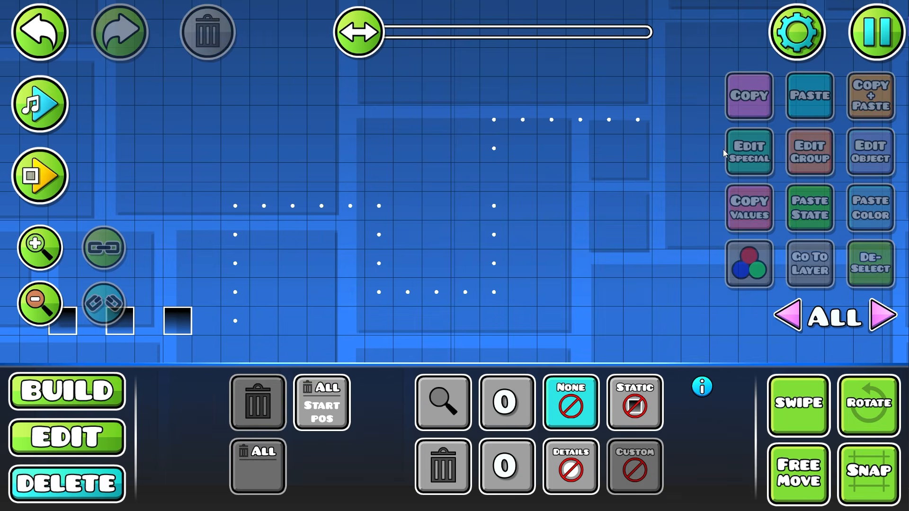
key(1)
click(491, 183)
key(2)
click(218, 40)
click(494, 205)
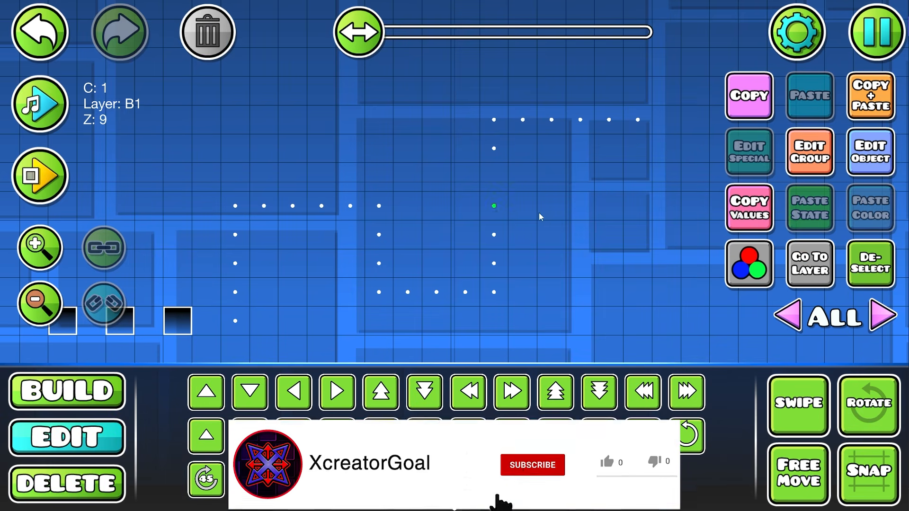
- Playtest the level with the three blocks and circle trail, and stop the test
drag(538, 212, 653, 232)
click(45, 180)
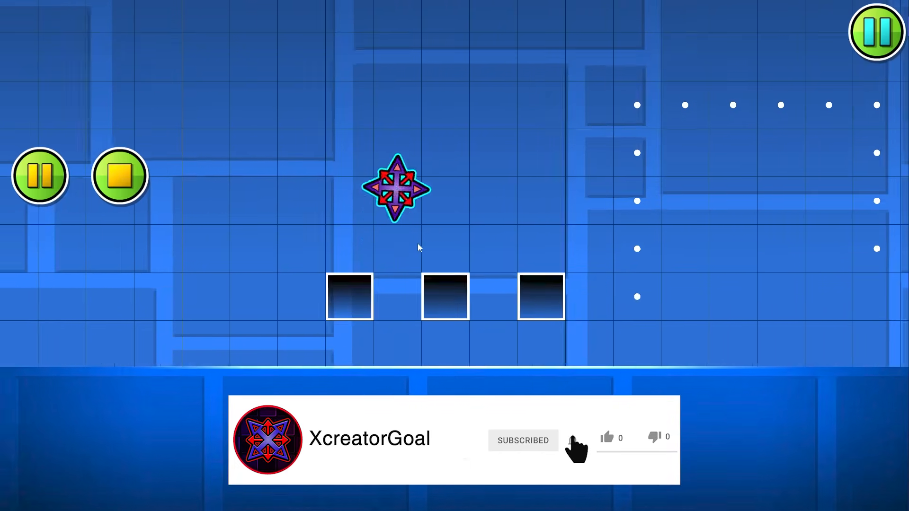
click(120, 176)
drag(415, 258, 234, 246)
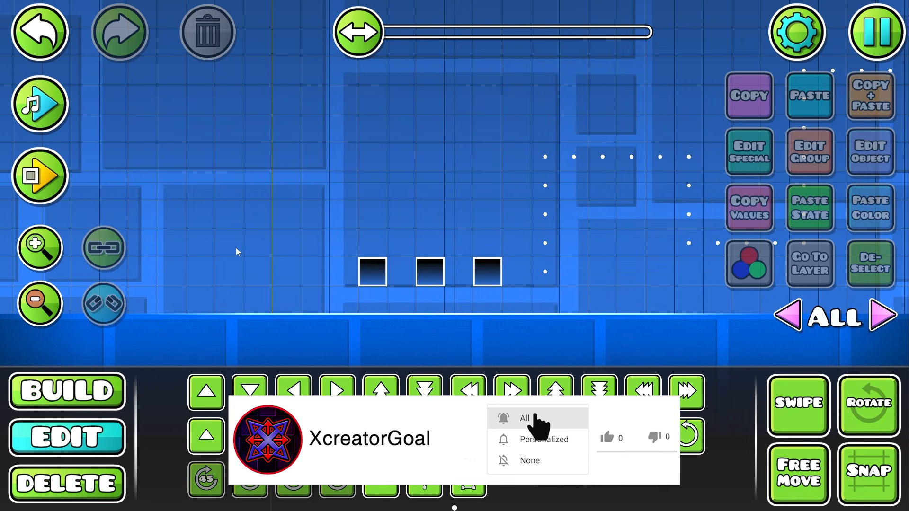
- Select all the blocks and circles in the level and delete them
ctrl+scroll(344, 245, up, 1)
drag(497, 272, 363, 267)
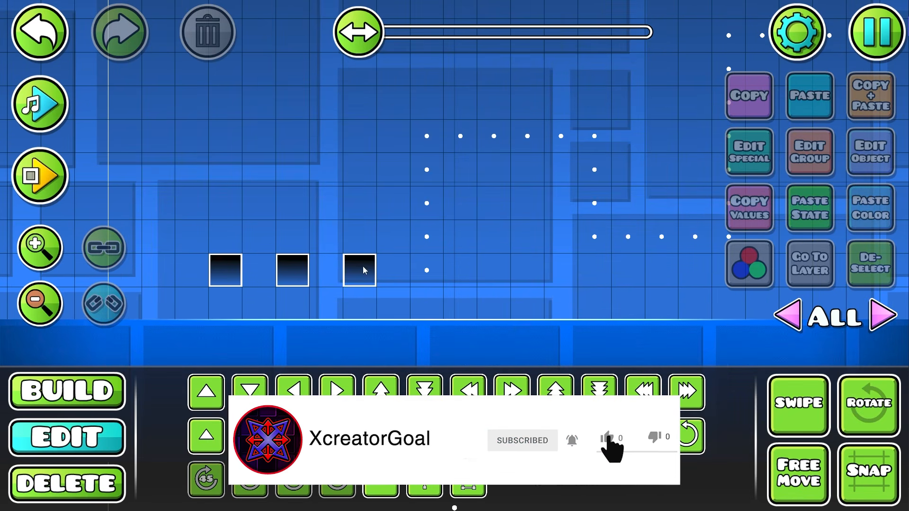
drag(418, 308, 273, 331)
shift+drag(264, 319, 774, 45)
drag(470, 117, 373, 159)
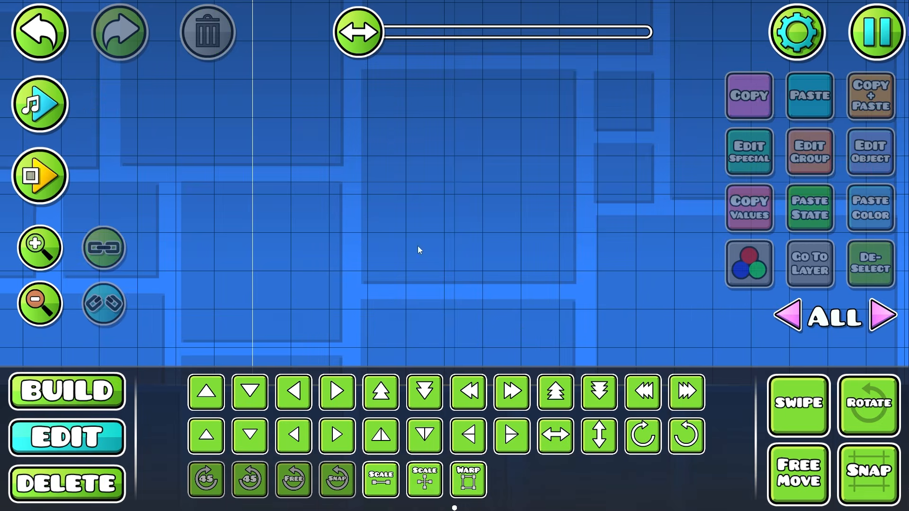
- Place a single gradient block near the ground, add it to group ID 1 and deselect it
click(115, 349)
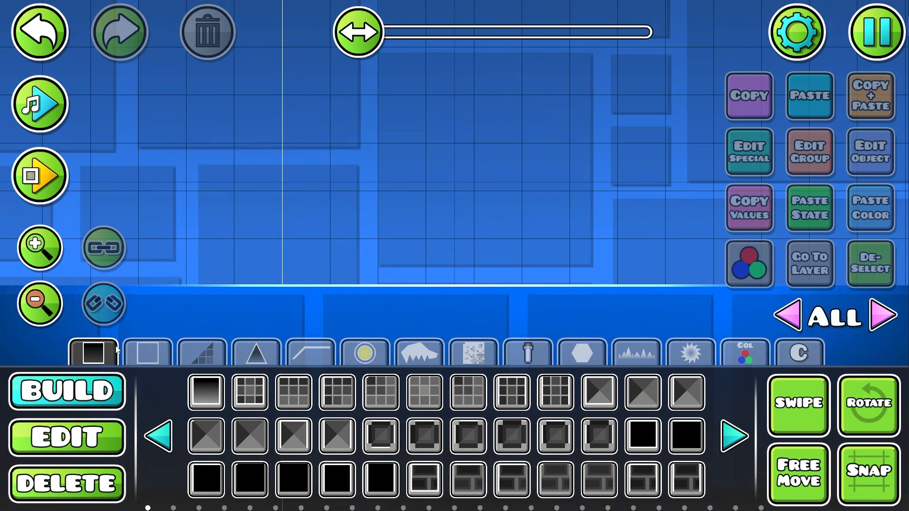
ctrl+scroll(240, 364, up, 2)
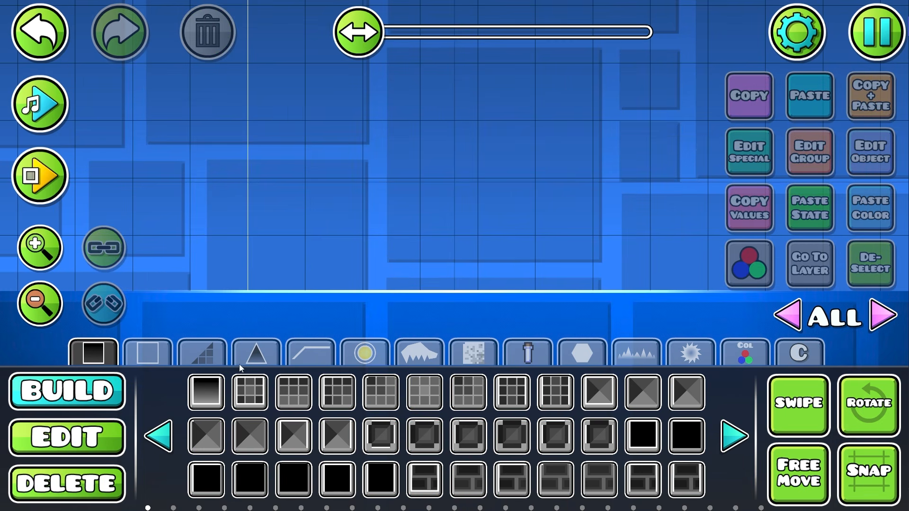
click(371, 210)
drag(650, 135, 677, 166)
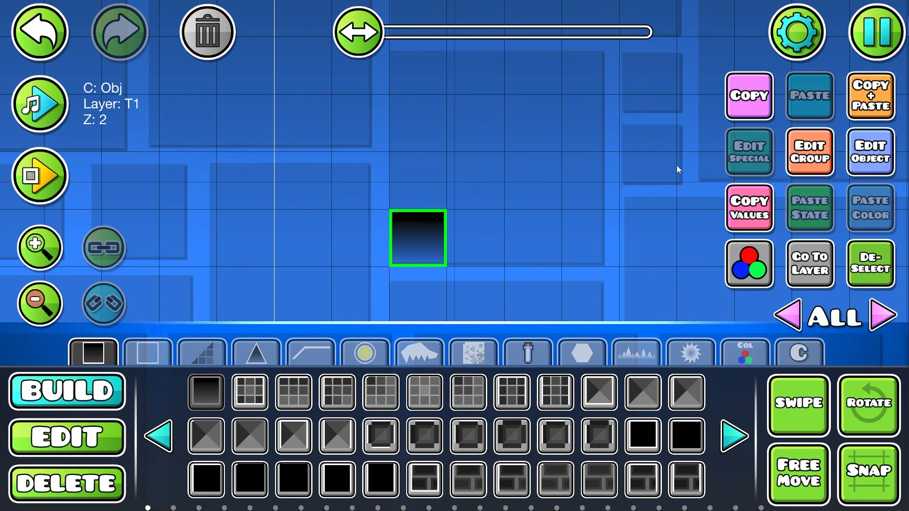
click(800, 160)
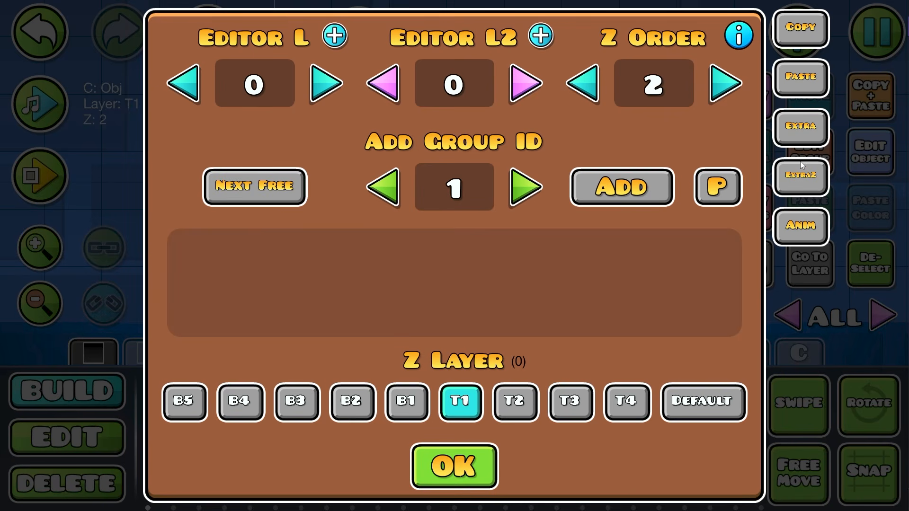
click(591, 197)
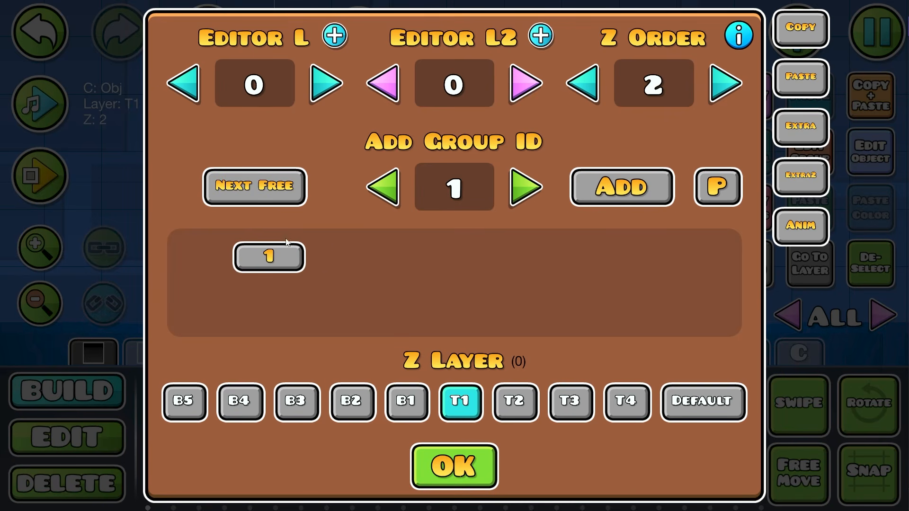
click(453, 466)
click(857, 270)
- Place an up-arrow keyframe object two cells to the right of the gradient block
click(746, 352)
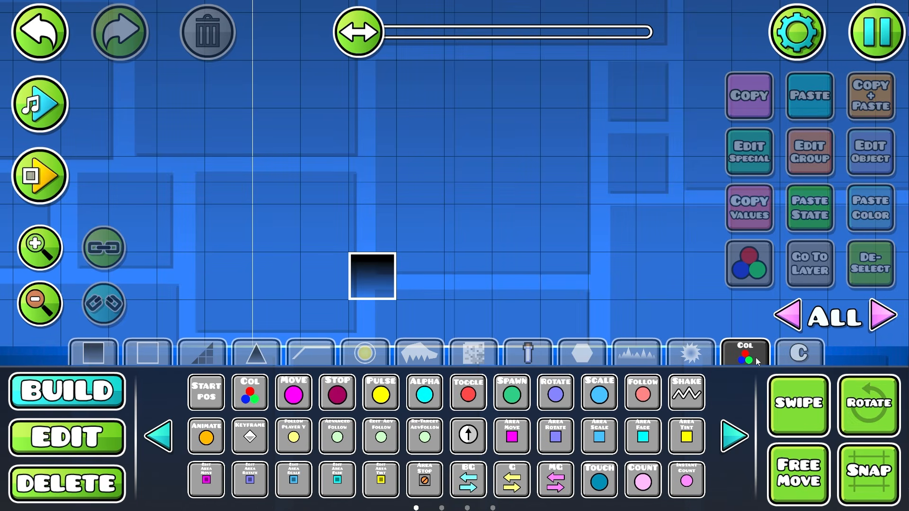
click(456, 440)
click(483, 278)
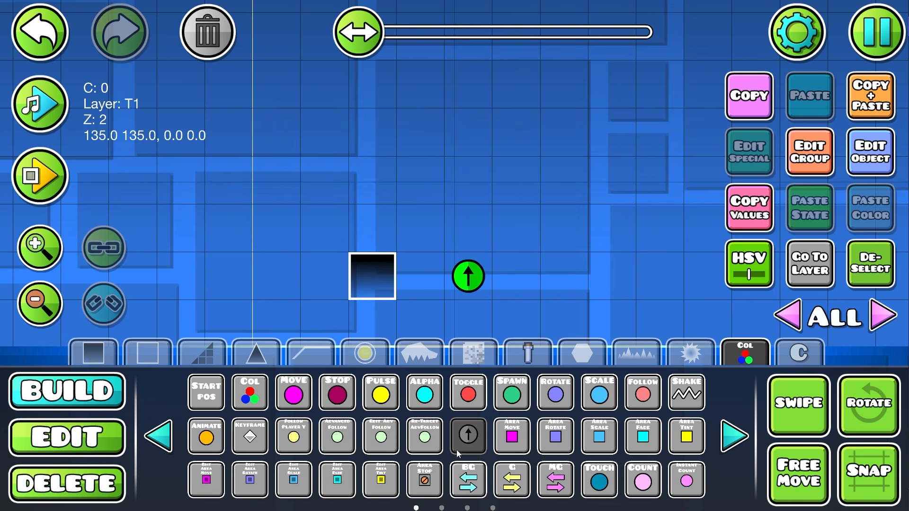
drag(651, 259, 474, 262)
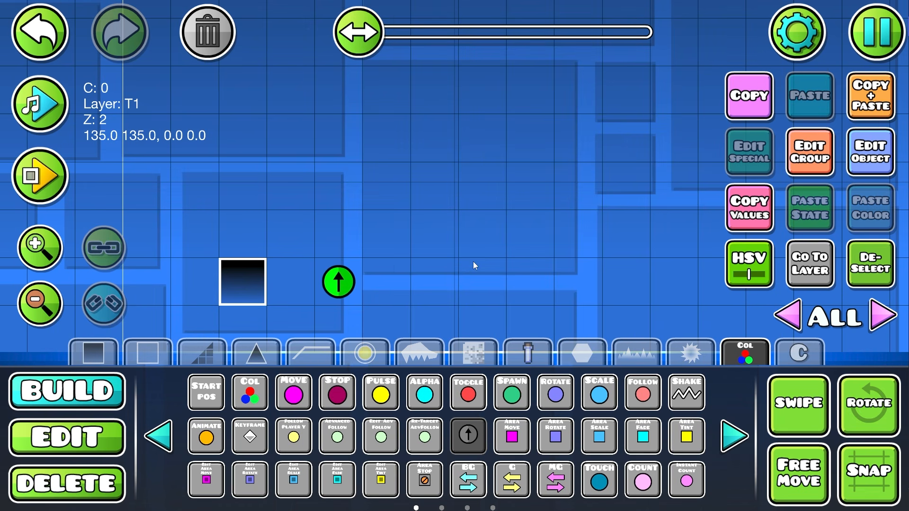
- Duplicate the up-arrow keyframe and move the copy six cells right
click(870, 101)
key(d)
key(d)
key(d)
key(d)
key(d)
key(d)
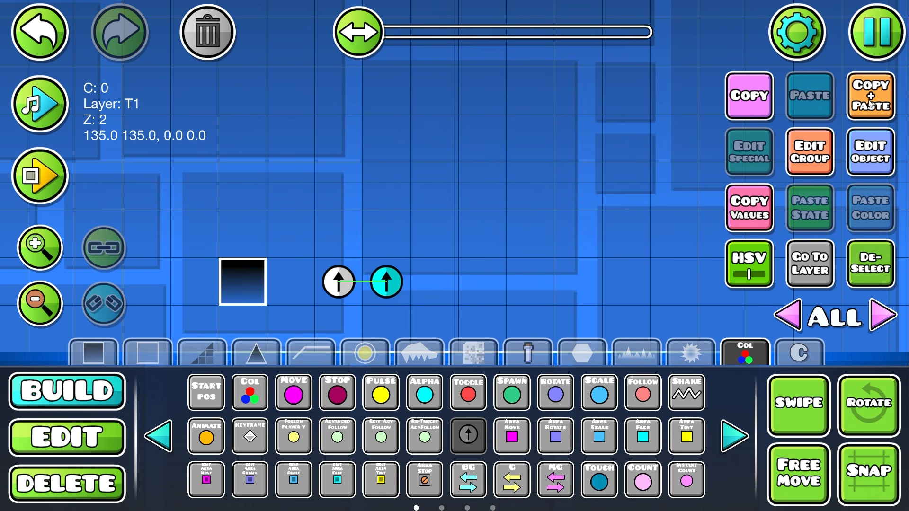
key(2)
ctrl+scroll(281, 262, down, 2)
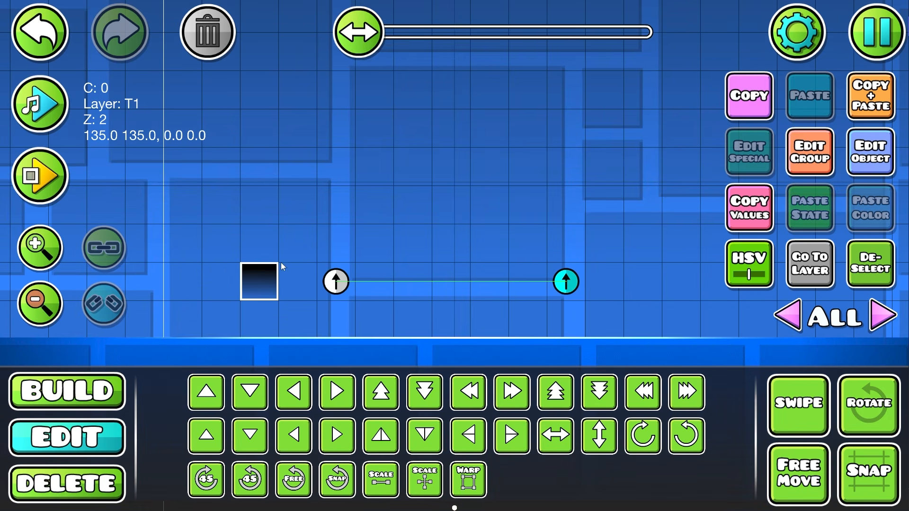
- Duplicate the second keyframe and move the copy five cells up
click(875, 103)
key(w)
key(w)
key(w)
key(w)
key(w)
scroll(814, 117, right, 5)
scroll(815, 117, up, 2)
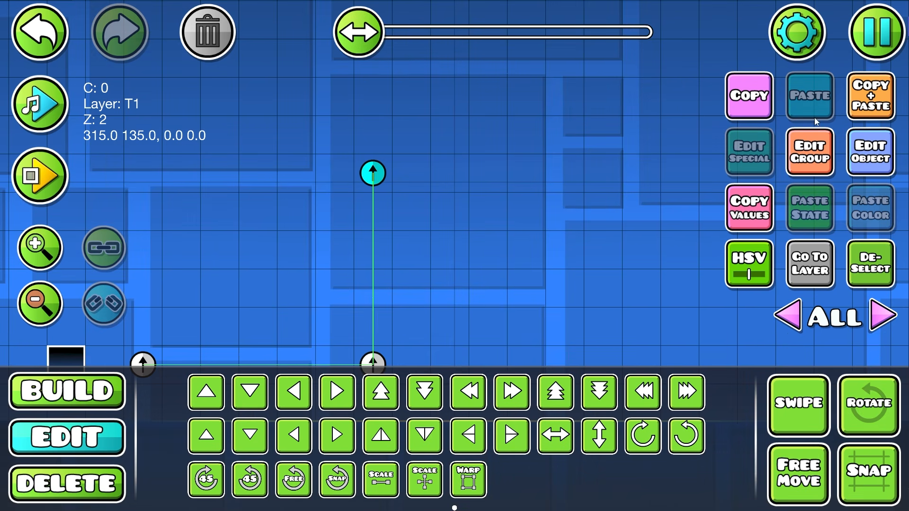
- Duplicate the raised keyframe and move the copy five cells right
click(870, 103)
key(d)
key(d)
key(d)
key(d)
key(d)
- Add a keyframe copy three cells down and another three cells right of it
click(859, 107)
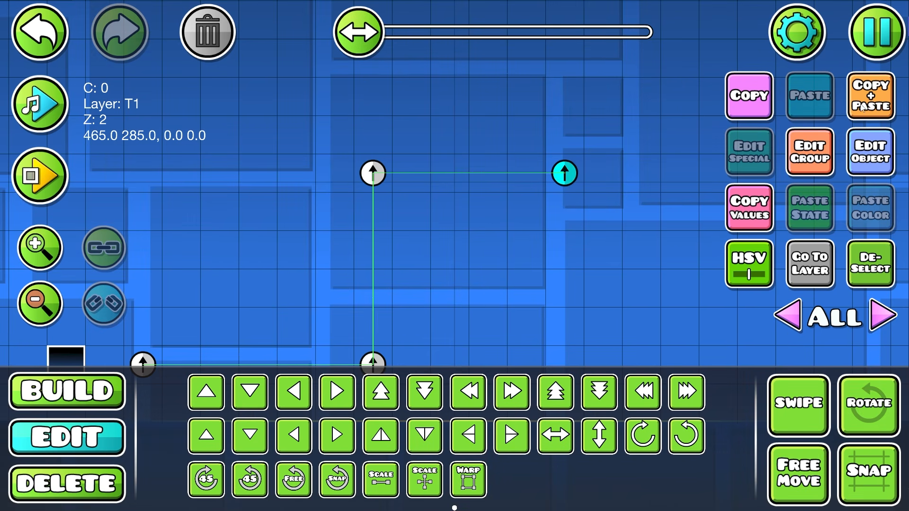
key(s)
key(s)
key(s)
click(858, 108)
key(d)
key(d)
key(d)
- Add a keyframe copy six cells above the path's lower-right keyframe
key(w)
key(w)
key(w)
key(w)
key(w)
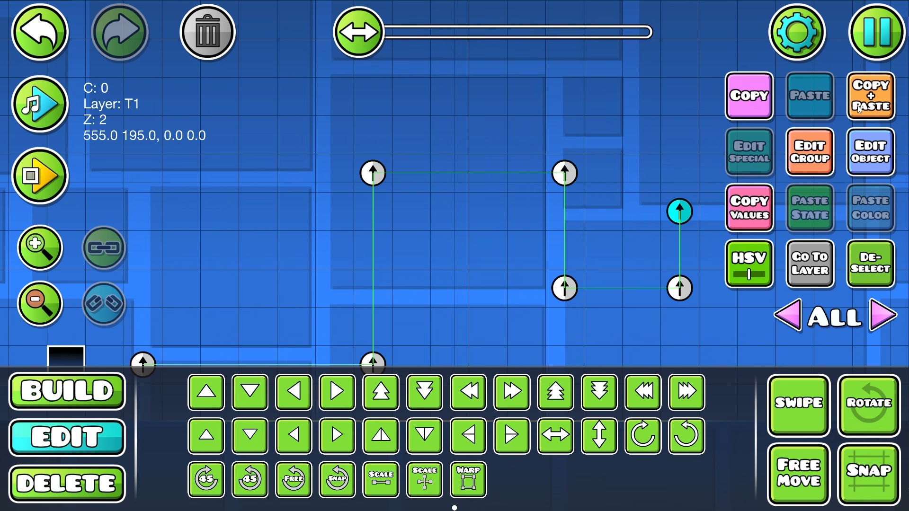
scroll(611, 183, right, 5)
scroll(611, 183, up, 1)
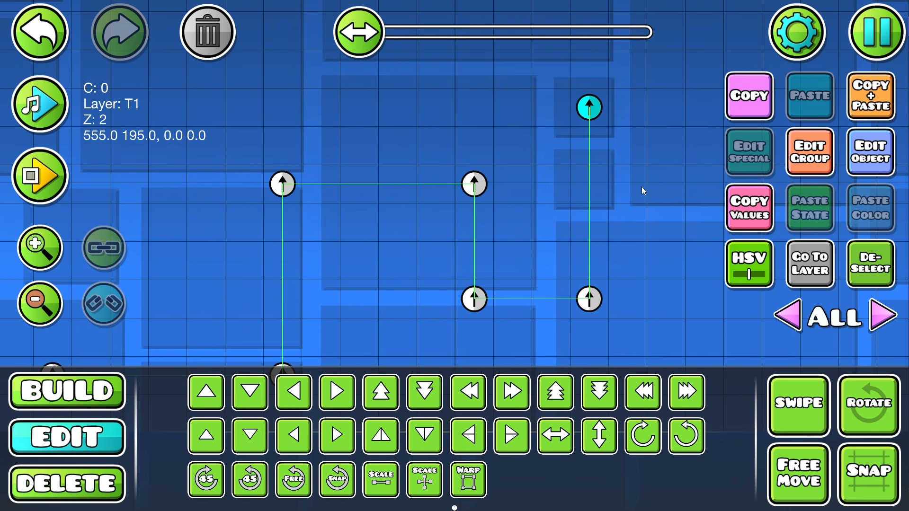
drag(642, 187, 674, 262)
key(w)
- Duplicate the upper-right keyframe and move the copy five cells left
click(859, 106)
key(a)
key(a)
key(a)
key(a)
key(a)
- Duplicate the newest top-row keyframe and move the copy seven cells further left
drag(546, 289, 680, 298)
click(859, 106)
key(a)
key(a)
key(a)
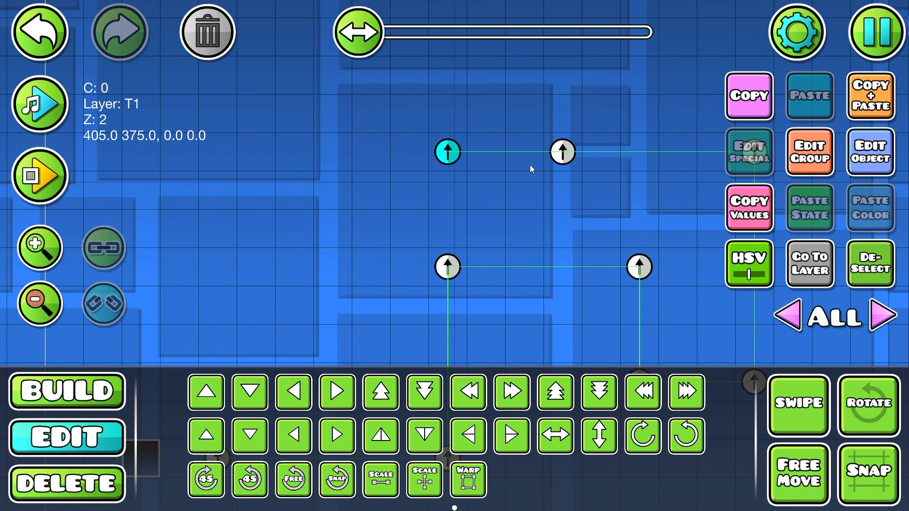
key(a)
key(a)
key(a)
key(a)
- Delete the intermediate keyframe on the top row so one straight segment spans it
click(562, 155)
click(217, 38)
drag(466, 236, 498, 183)
ctrl+scroll(497, 185, down, 5)
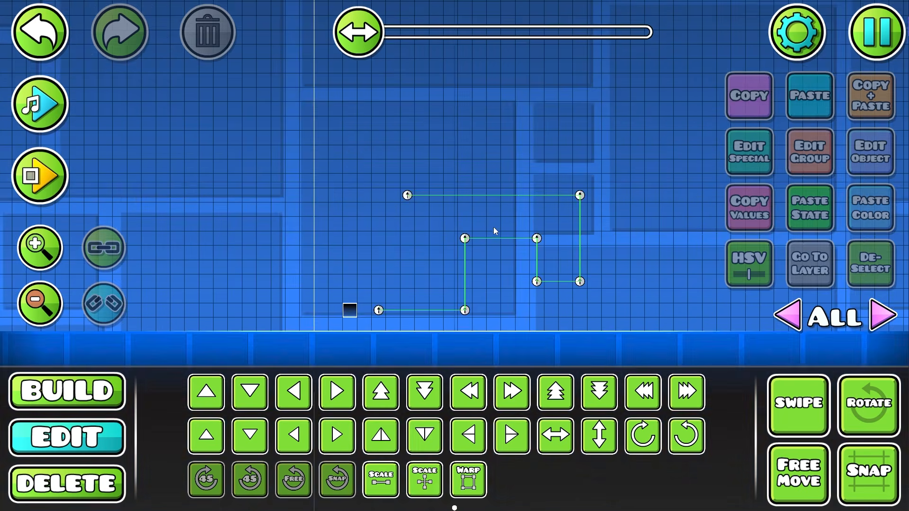
- Move the gradient block two cells right onto the first keyframe of the path
ctrl+scroll(473, 251, up, 5)
drag(374, 315, 425, 257)
click(276, 349)
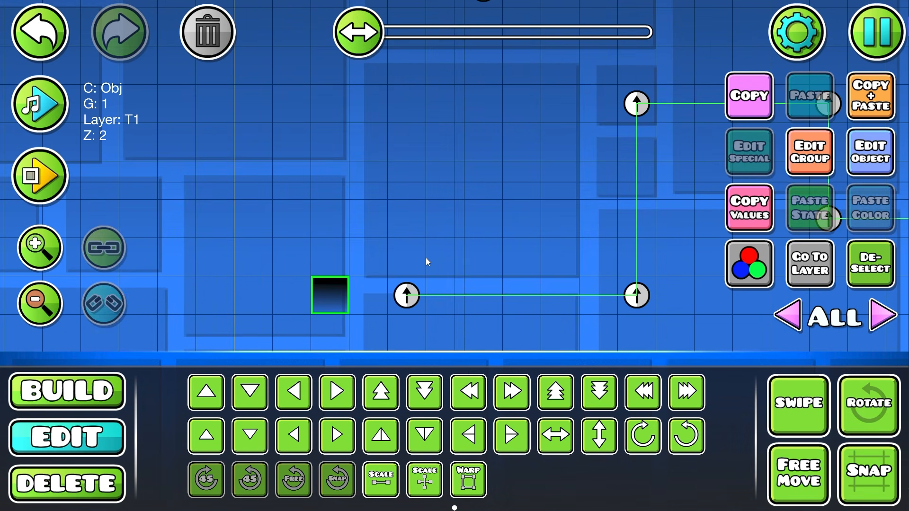
ctrl+scroll(425, 257, up, 2)
key(d)
key(d)
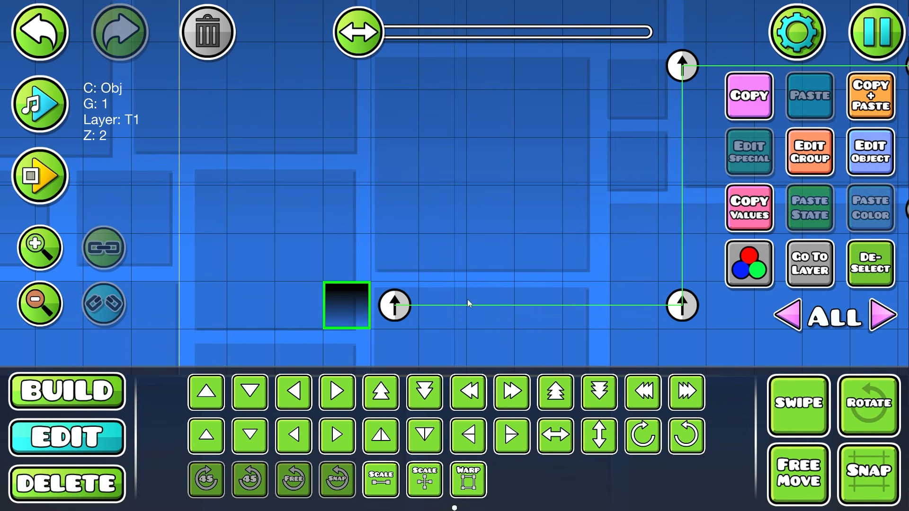
drag(564, 261, 605, 280)
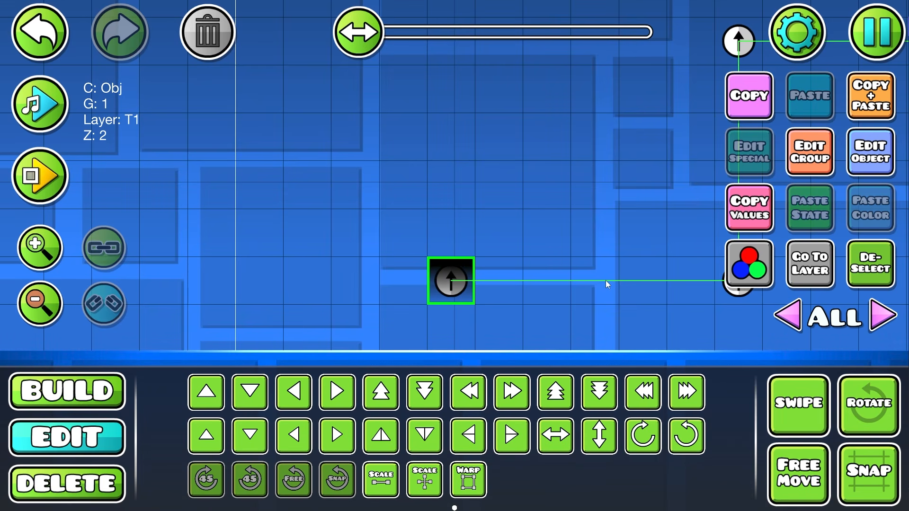
ctrl+scroll(439, 284, up, 1)
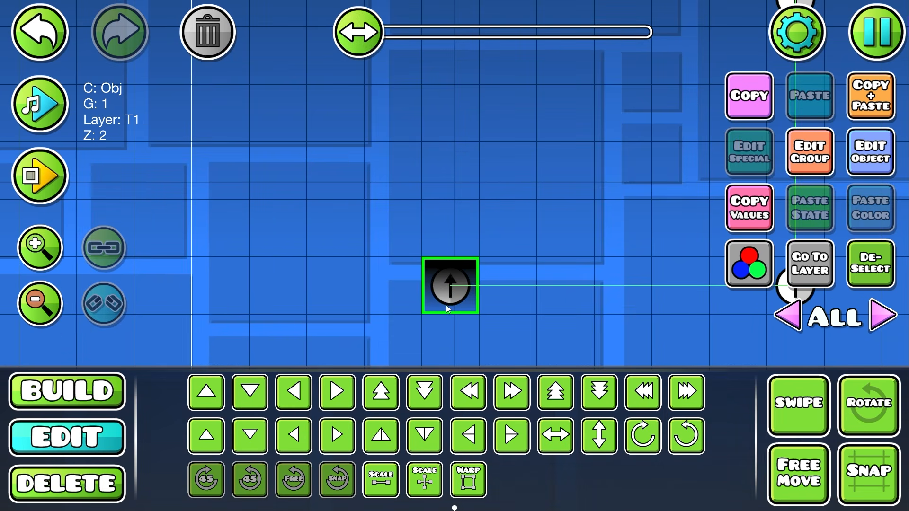
- Move the gradient block two cells left off the first keyframe and deselect it
click(455, 275)
click(443, 267)
key(a)
key(a)
ctrl+scroll(357, 267, down, 1)
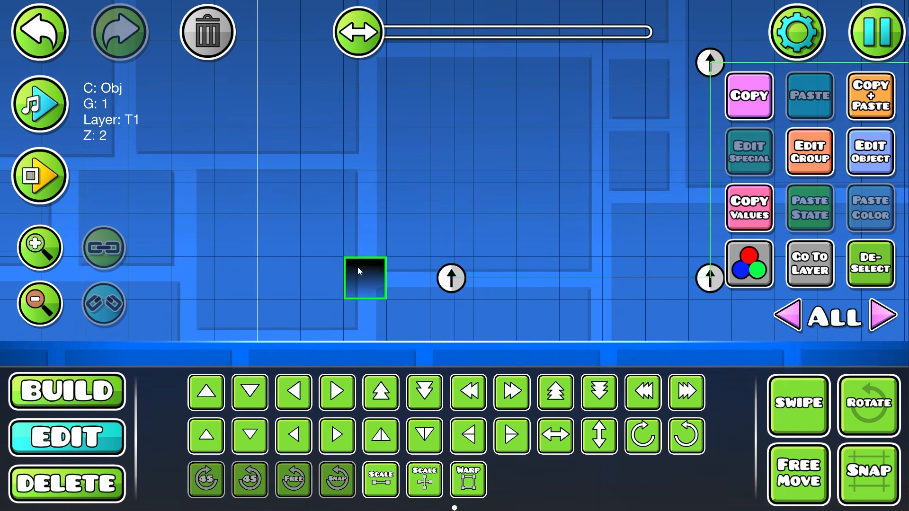
scroll(401, 260, down, 1)
ctrl+scroll(401, 259, down, 2)
drag(710, 225, 584, 277)
click(501, 249)
ctrl+scroll(501, 248, down, 1)
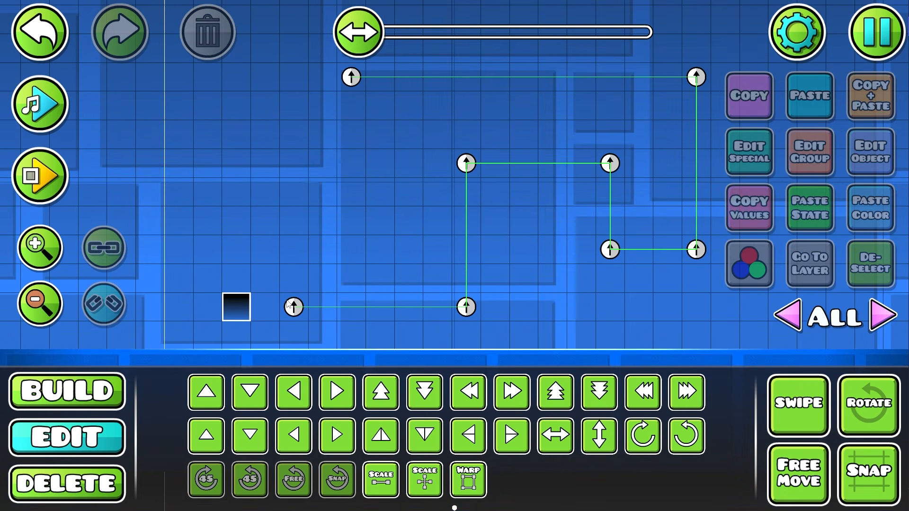
- Assign the next free group ID, 2, to all eight keyframes of the path and deselect them
shift+drag(271, 342, 788, 45)
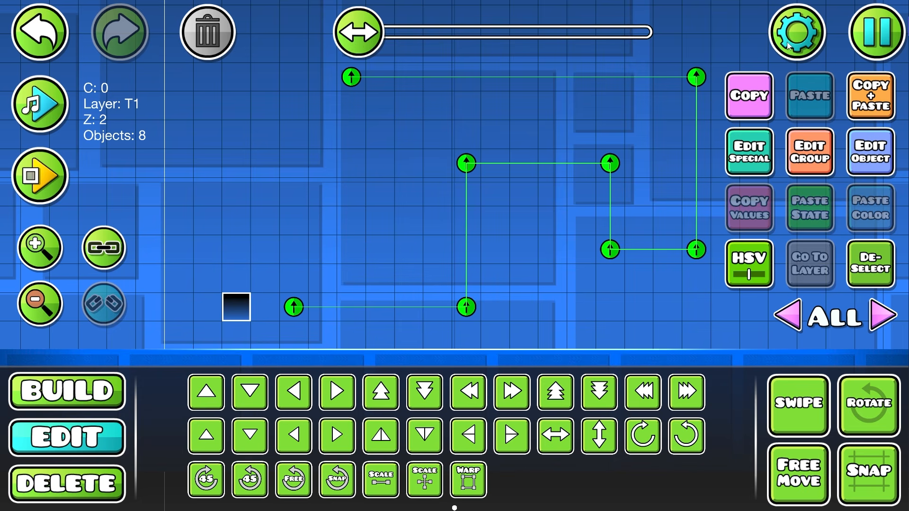
click(807, 160)
click(263, 195)
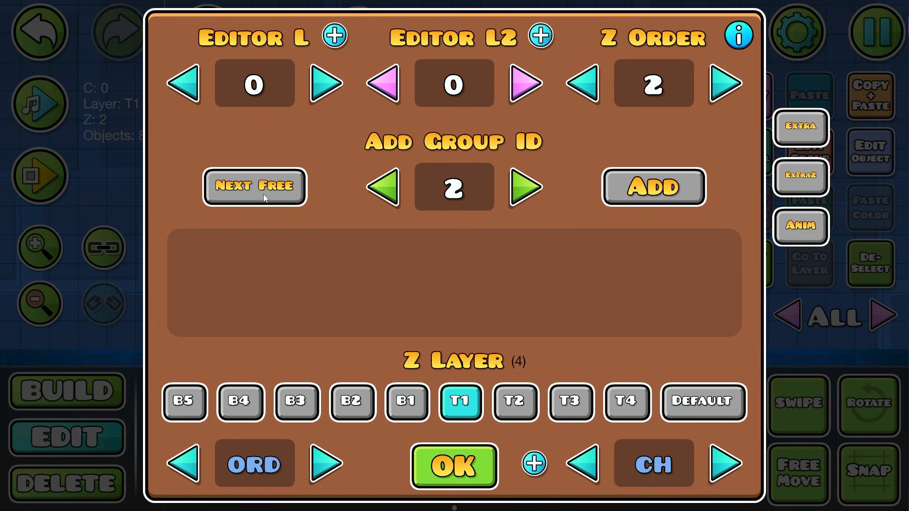
click(653, 195)
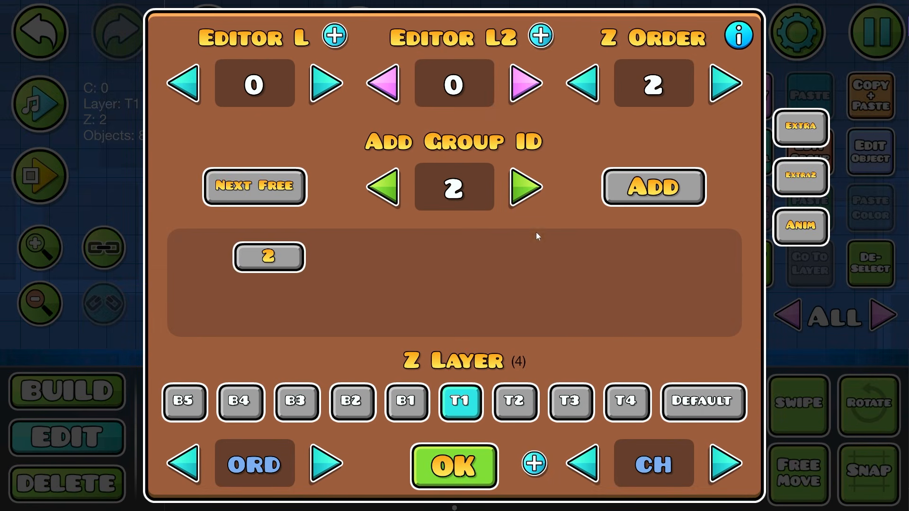
key(Escape)
ctrl+scroll(583, 258, up, 2)
click(866, 266)
- Place a Keyframe animation trigger near the start of the level, up and to the left of the gradient block
ctrl+scroll(864, 272, up, 1)
key(1)
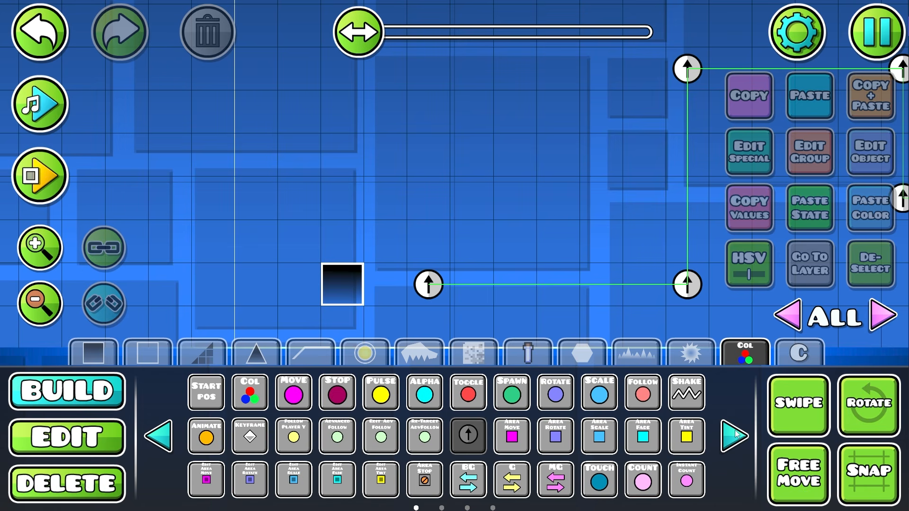
click(248, 437)
click(256, 162)
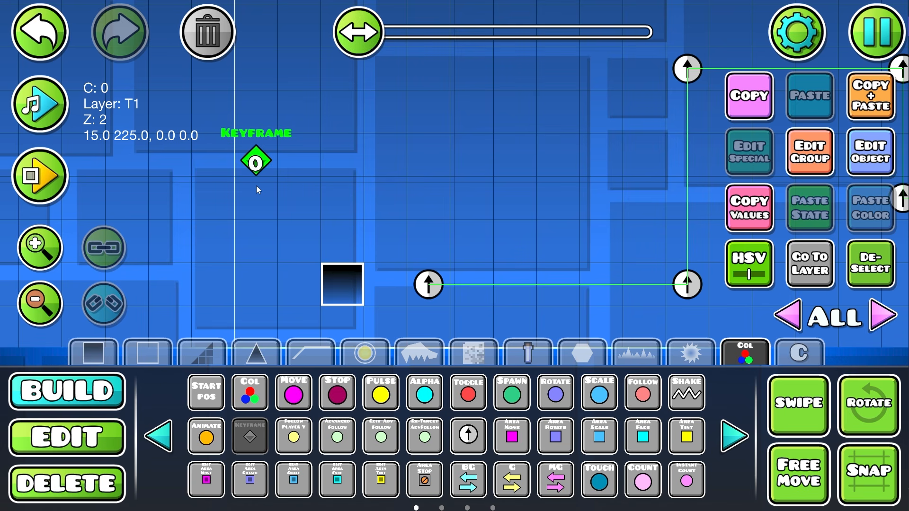
- Examine the settings of the Keyframe animation trigger and of the first keyframe in the path
click(862, 149)
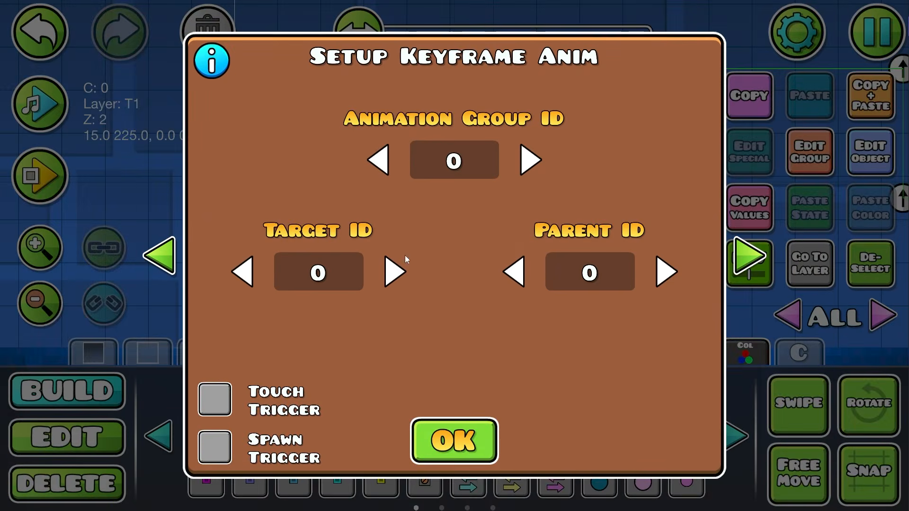
key(Escape)
key(2)
click(432, 286)
click(874, 156)
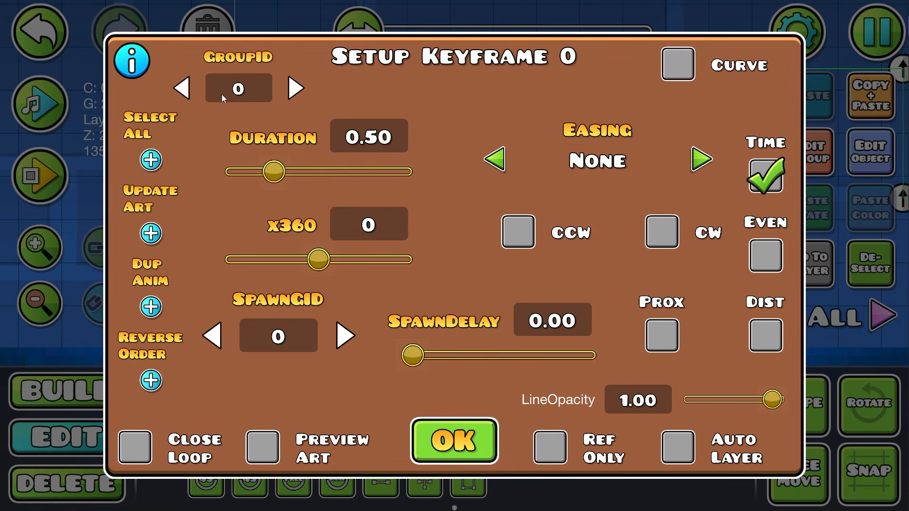
key(Escape)
click(317, 144)
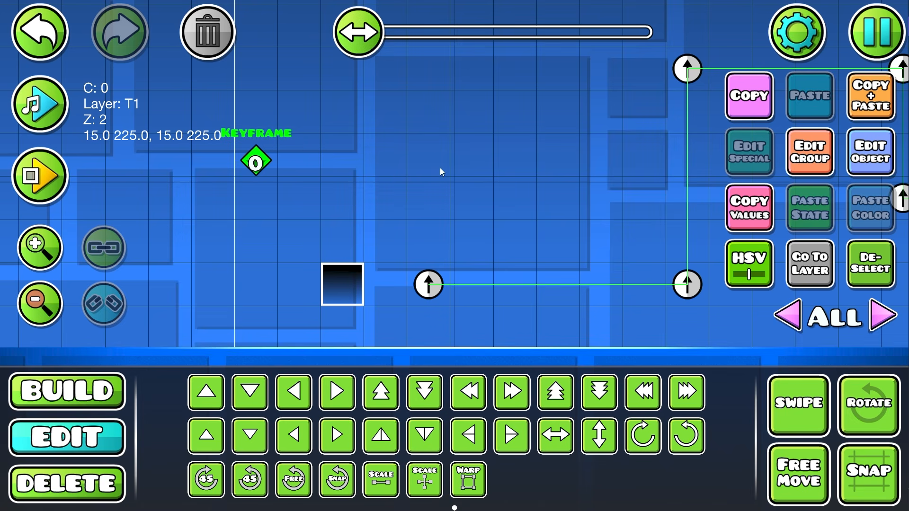
drag(471, 198, 478, 221)
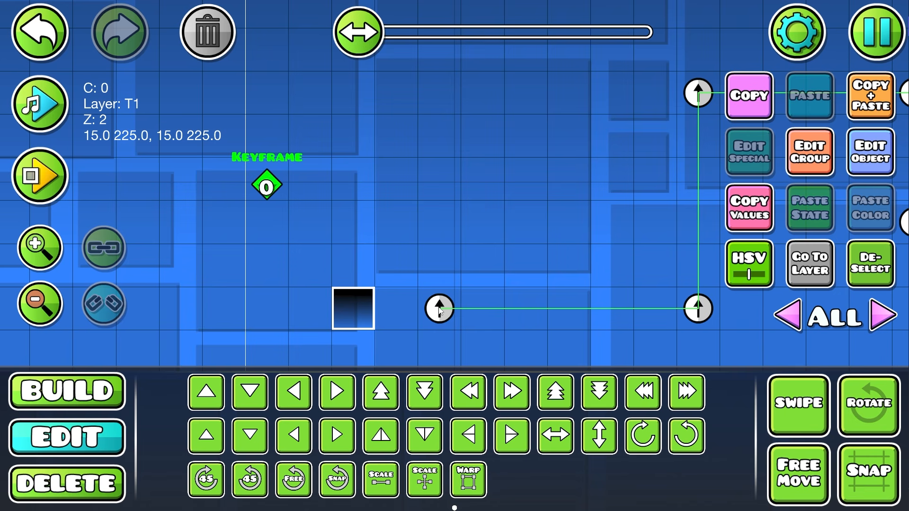
- Check the group IDs assigned to the gradient block and to the first keyframe of the path
click(352, 325)
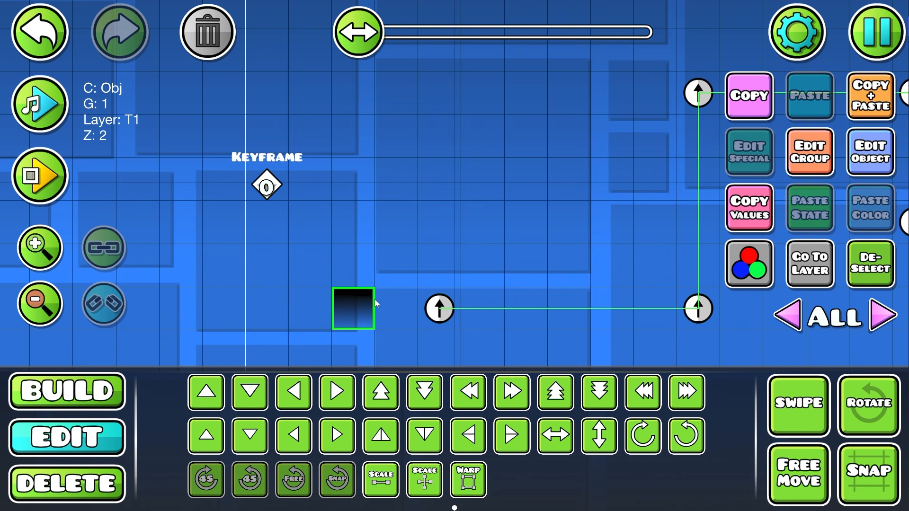
click(764, 170)
click(454, 465)
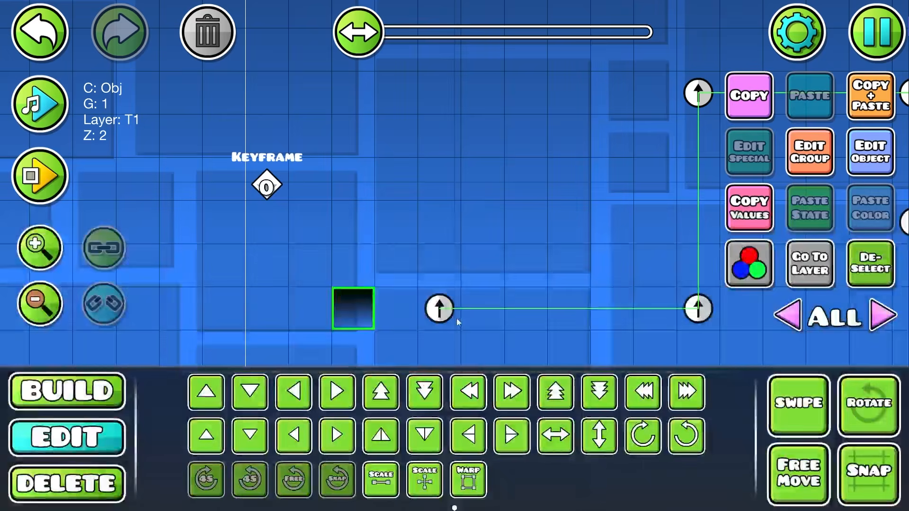
click(439, 308)
click(800, 166)
click(454, 465)
- Set the Keyframe animation trigger's Target ID to 1 and Animation Group ID to 2
click(267, 185)
click(856, 163)
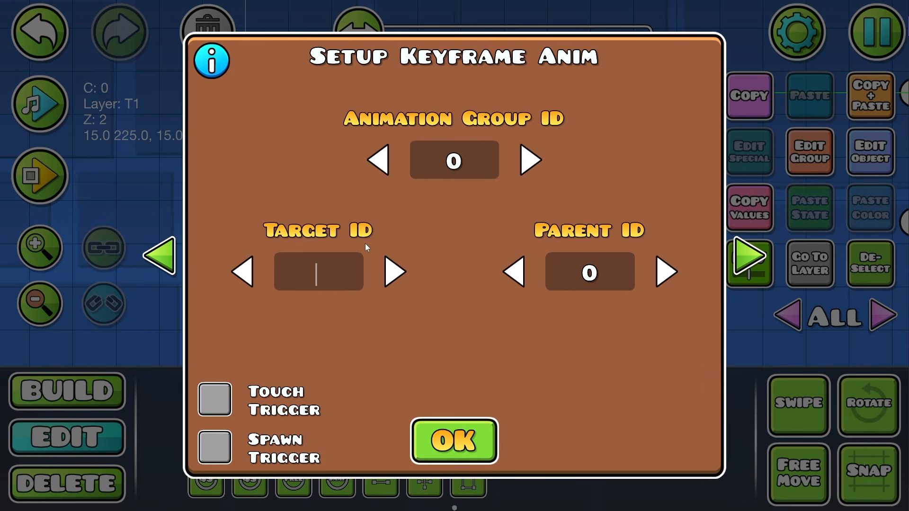
text(1)
click(458, 161)
text(2)
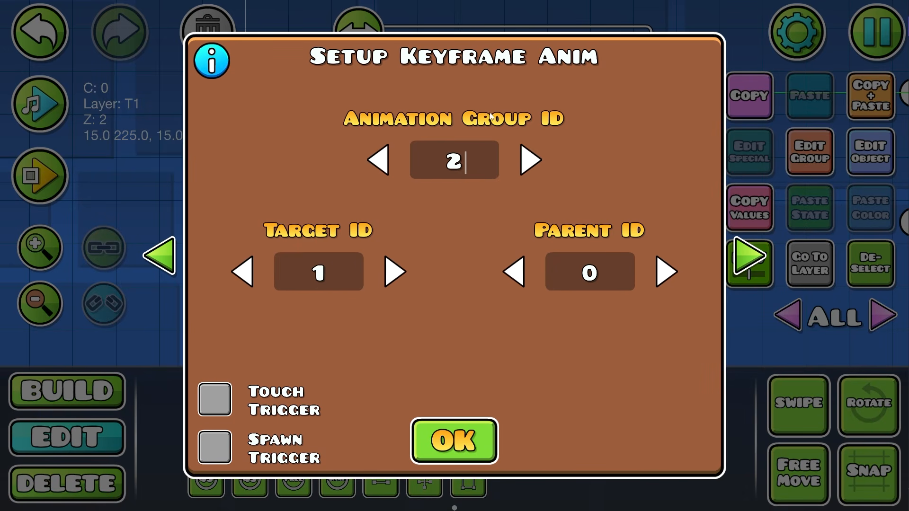
click(453, 440)
click(283, 326)
shift+drag(274, 351, 729, 47)
drag(509, 169, 320, 237)
ctrl+scroll(311, 240, down, 3)
drag(353, 275, 585, 216)
click(378, 277)
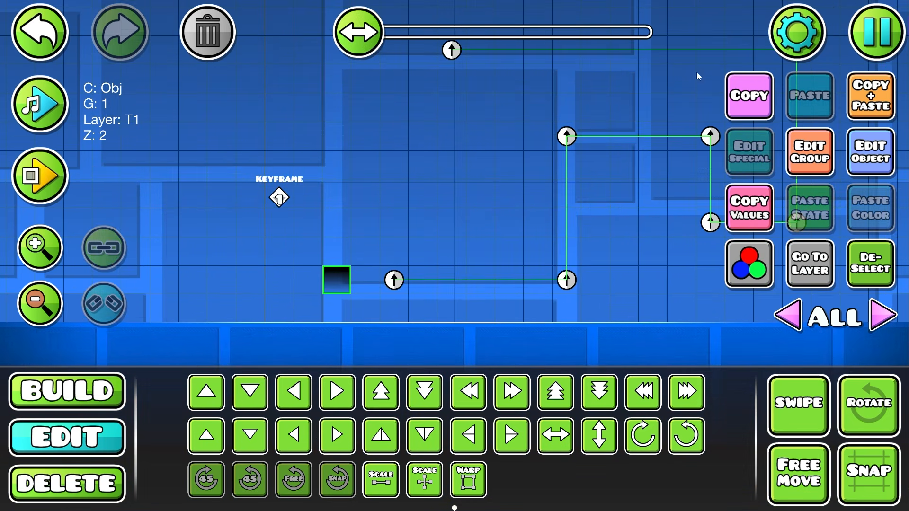
click(797, 32)
key(Escape)
- Playtest the level twice to watch how the offset gradient block moves relative to the keyframe path
click(39, 175)
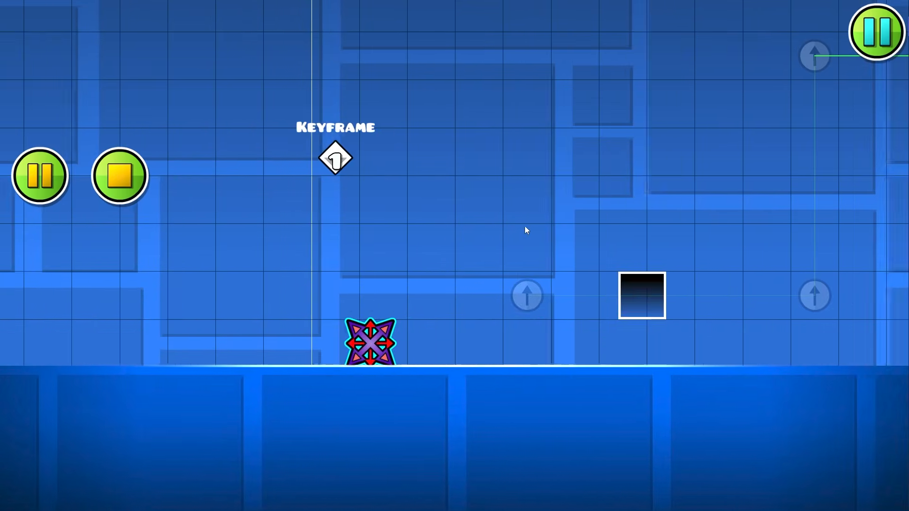
key(space)
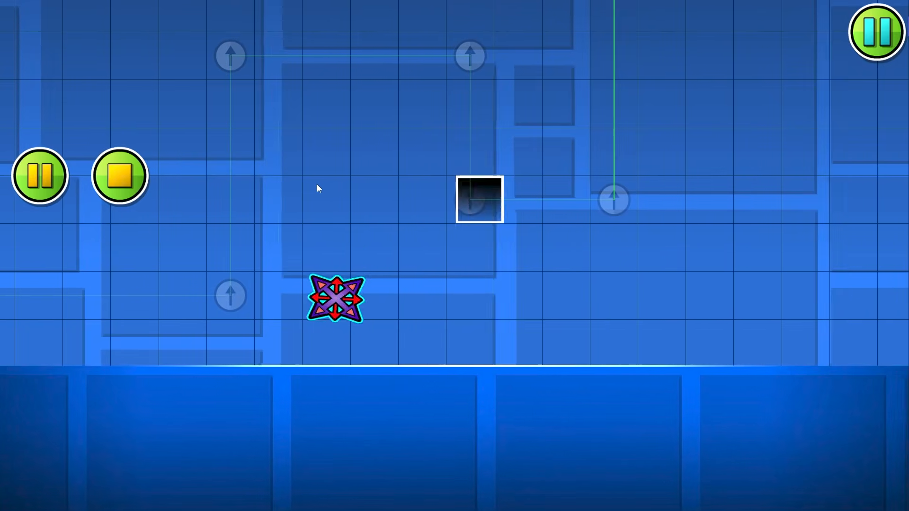
key(a)
click(114, 176)
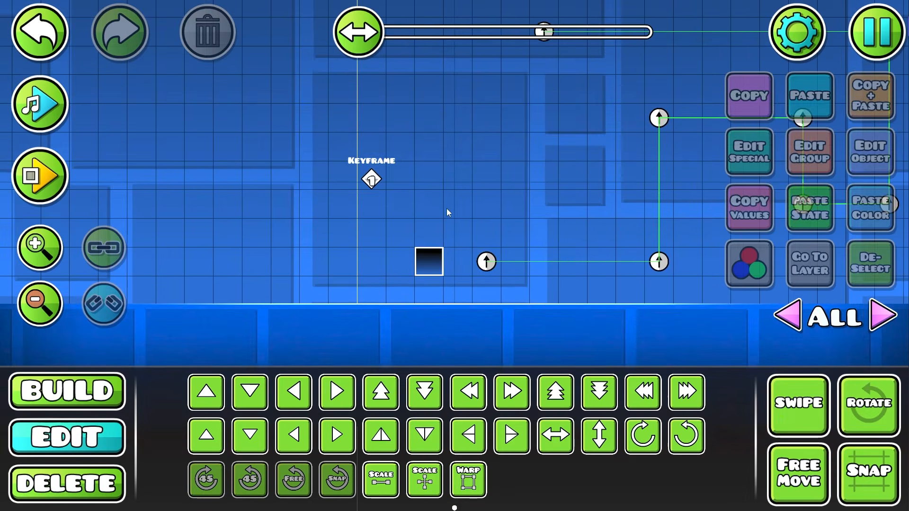
click(65, 184)
key(d)
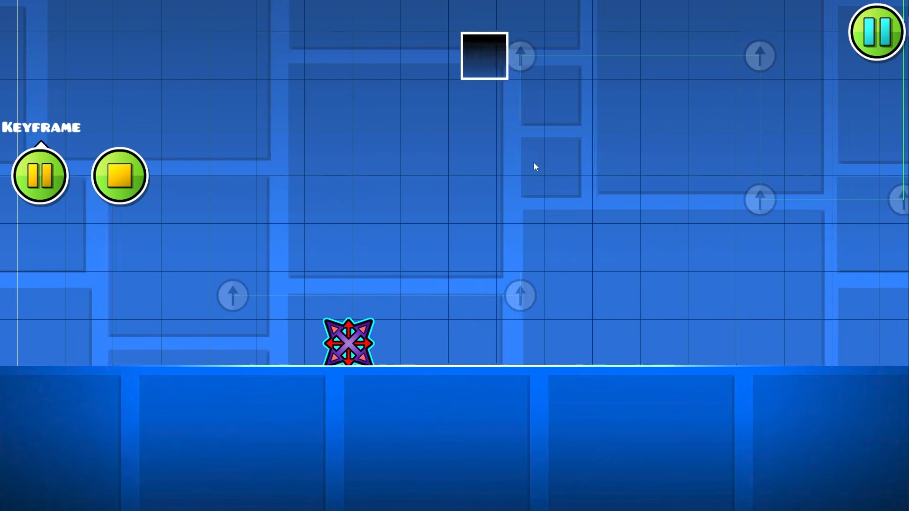
key(Return)
key(Return)
click(133, 180)
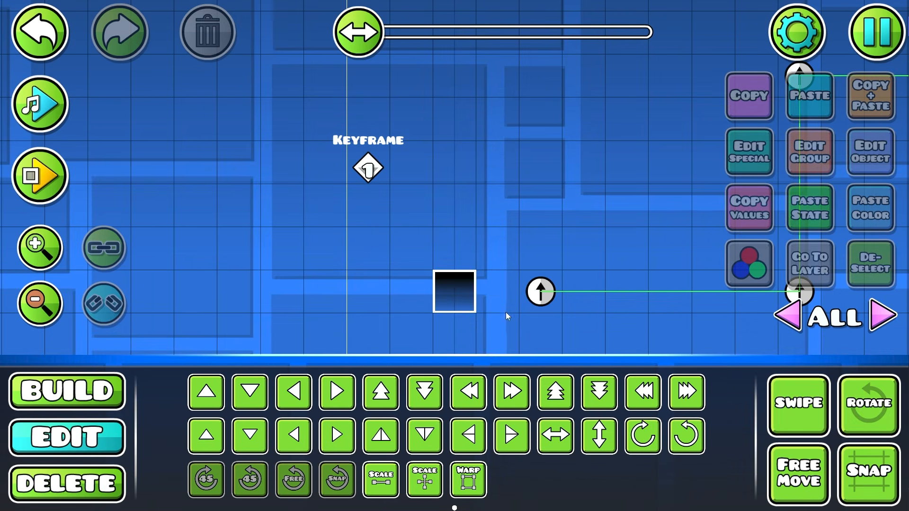
click(455, 290)
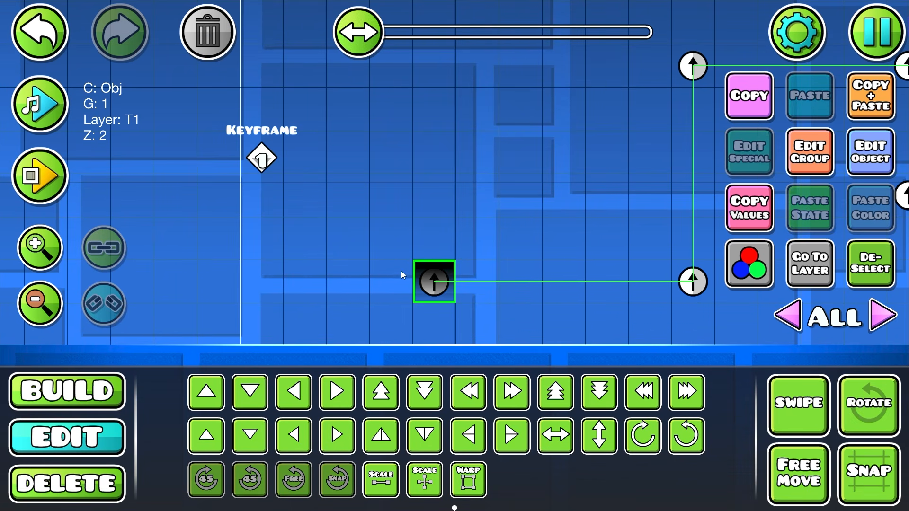
ctrl+scroll(466, 271, down, 3)
drag(338, 296, 314, 297)
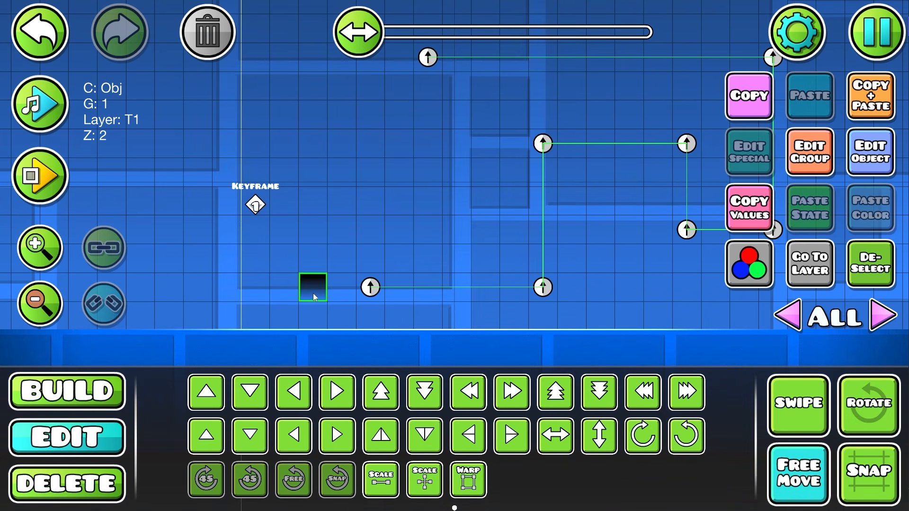
drag(473, 191, 473, 115)
key(ctrl+z)
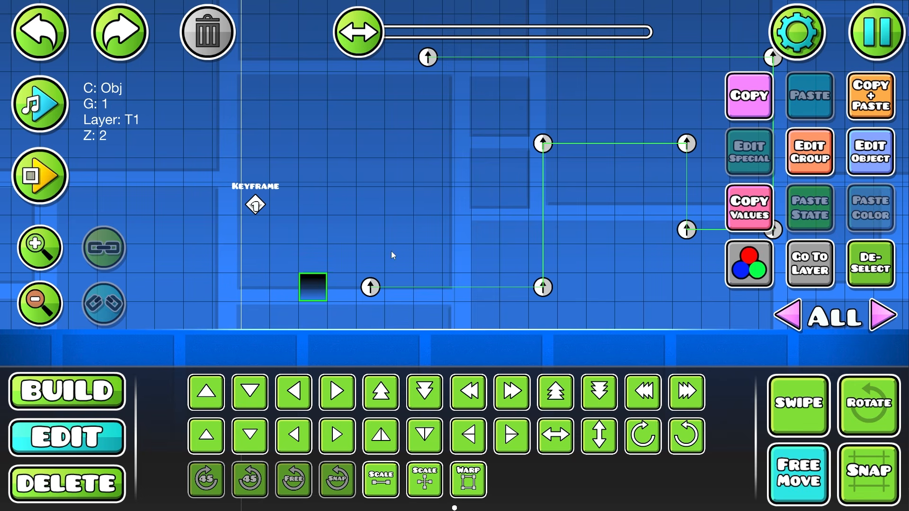
click(870, 257)
- Move the gradient block two cells right so it sits on the first keyframe of the path
ctrl+scroll(425, 282, up, 2)
drag(361, 307, 492, 263)
ctrl+scroll(492, 264, up, 4)
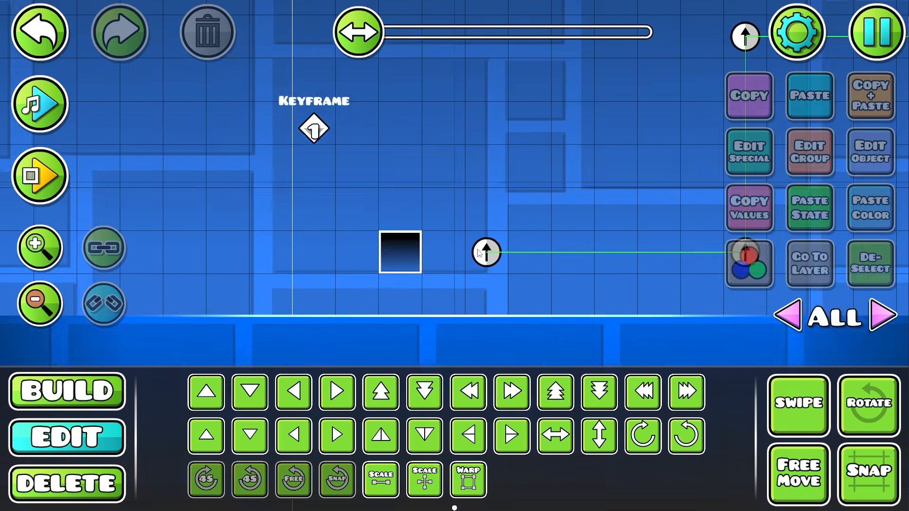
click(490, 261)
click(409, 254)
key(d)
key(d)
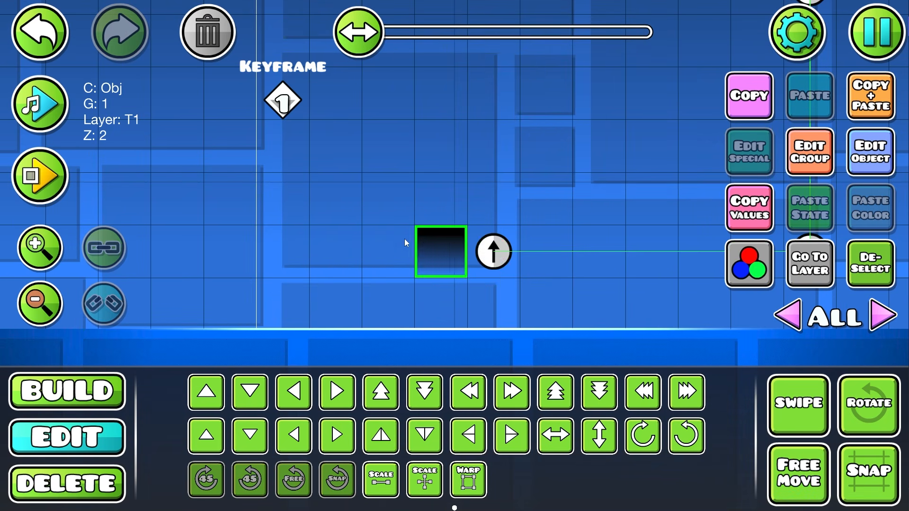
drag(360, 203, 355, 225)
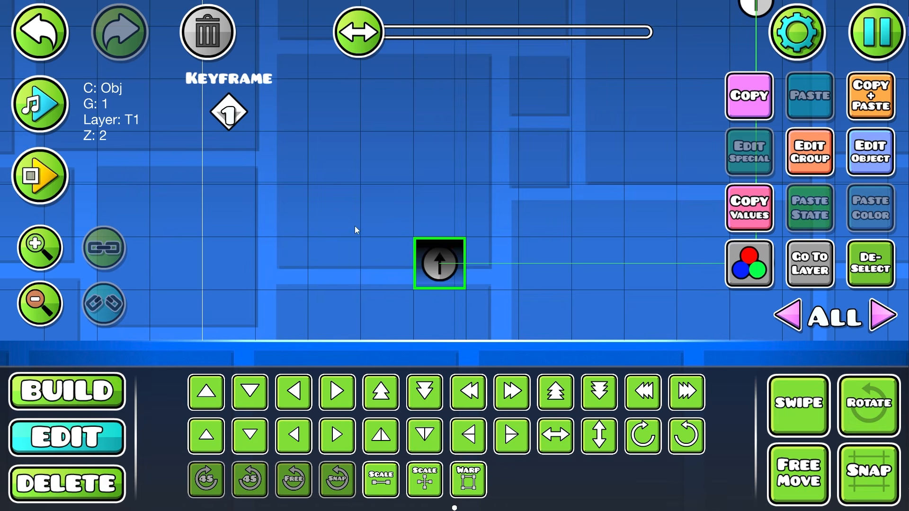
- Playtest the level with the block starting on the first keyframe and examine the whole path
click(229, 114)
click(40, 175)
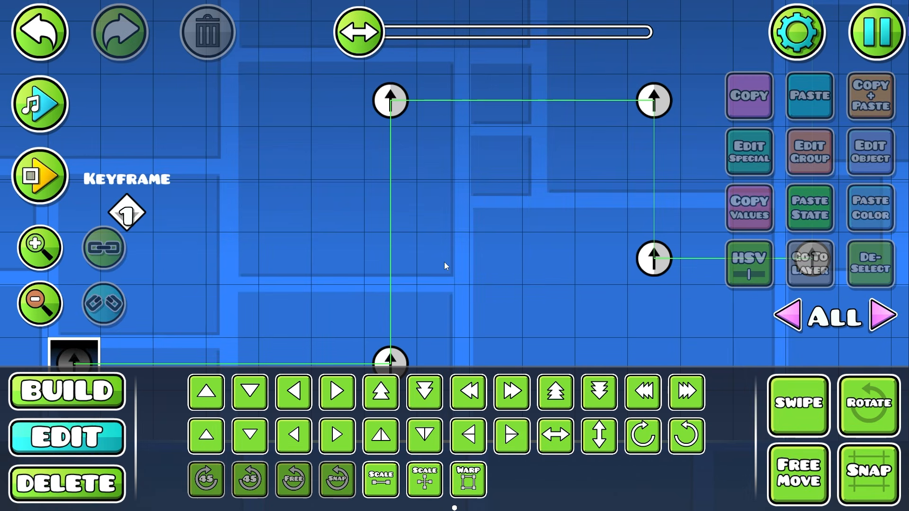
ctrl+scroll(447, 261, down, 5)
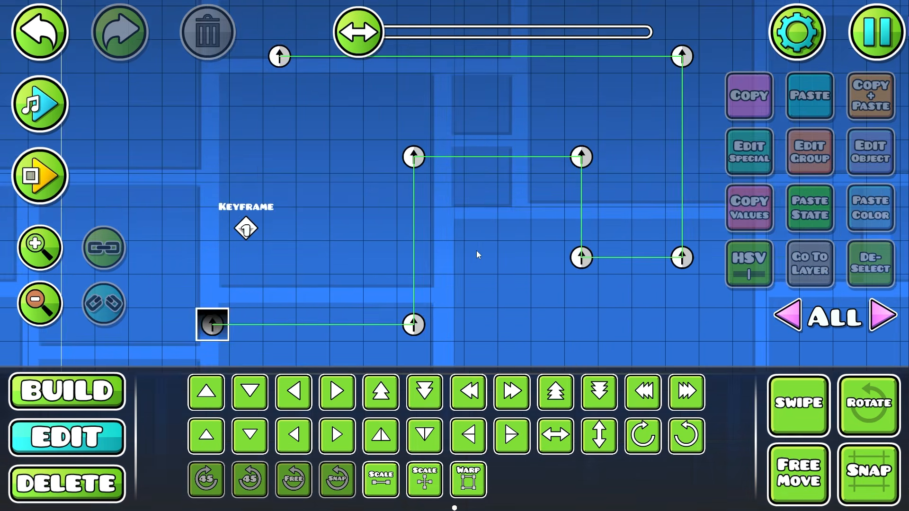
drag(476, 250, 622, 228)
ctrl+scroll(518, 254, up, 1)
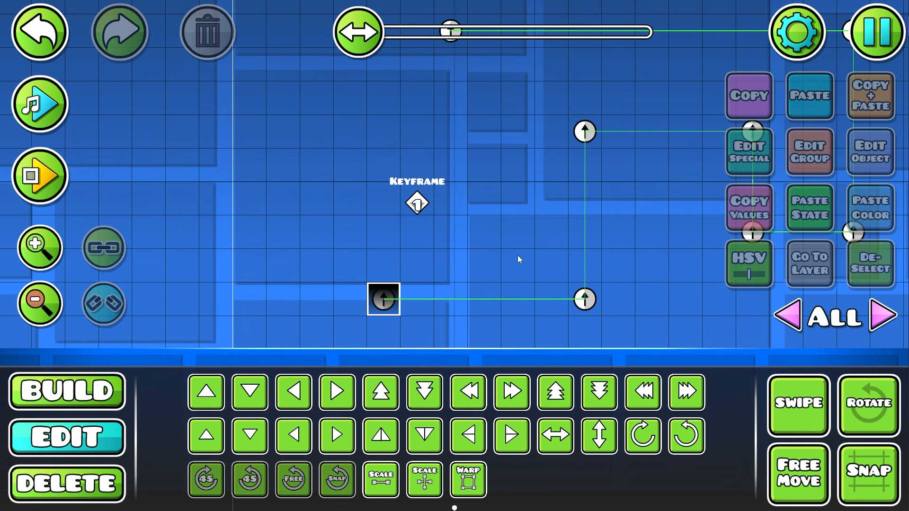
- Place a downward-fading gradient decoration in the cell directly beneath the gradient block
click(636, 353)
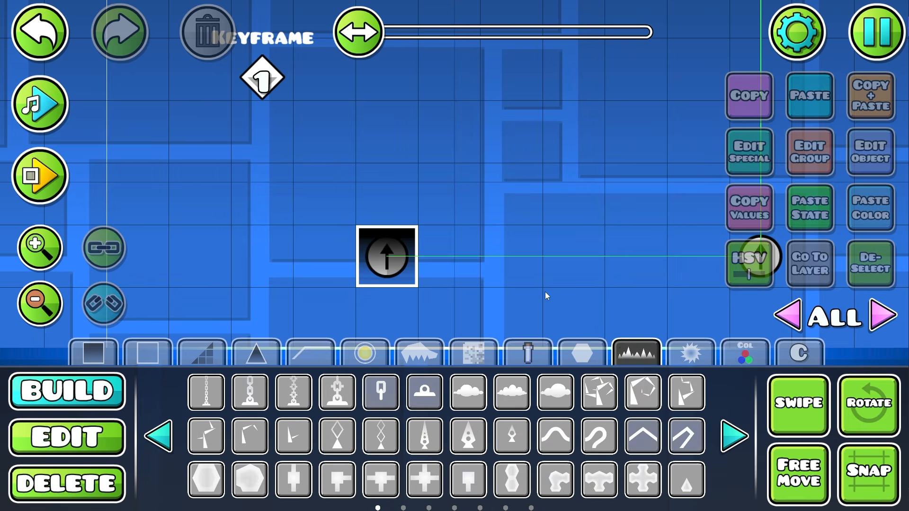
drag(545, 296, 582, 272)
click(741, 426)
click(743, 425)
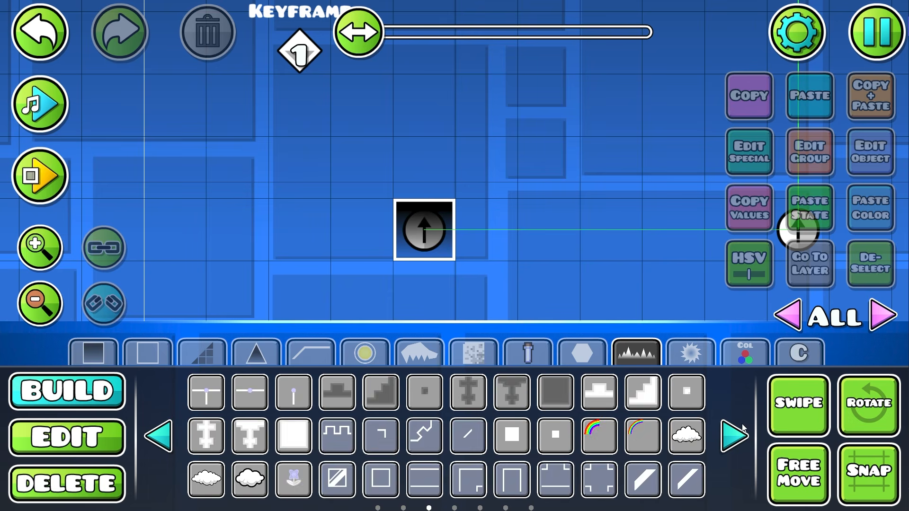
click(741, 428)
click(741, 428)
click(741, 427)
click(741, 428)
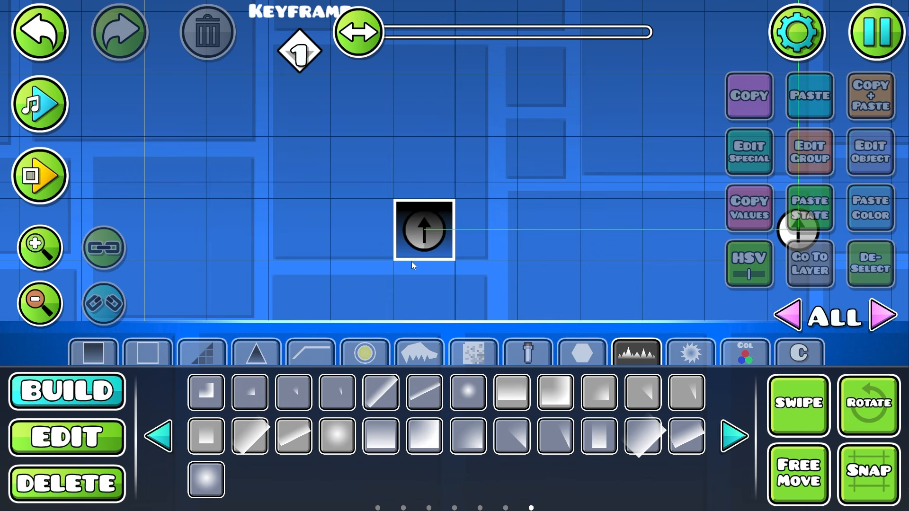
click(433, 265)
key(2)
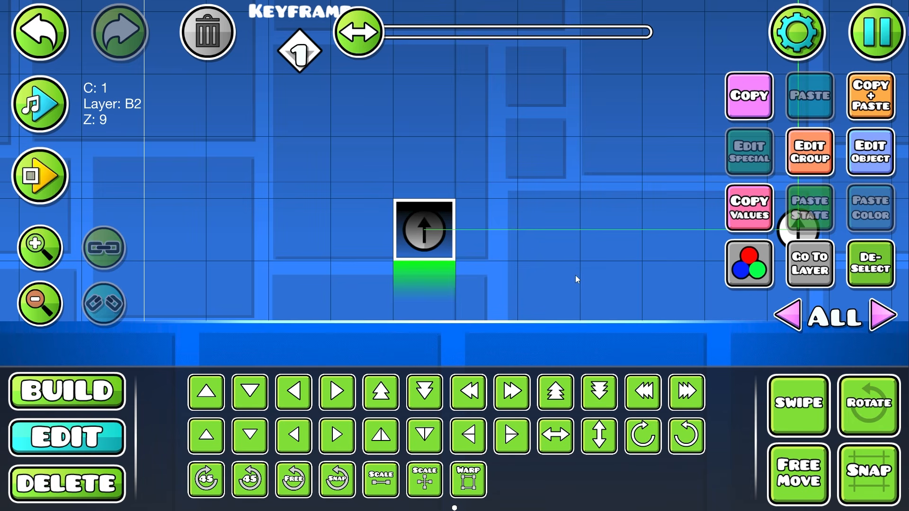
key(1)
- Assign detail colour channel 8 to the new gradient and change that channel's colour to black
click(853, 169)
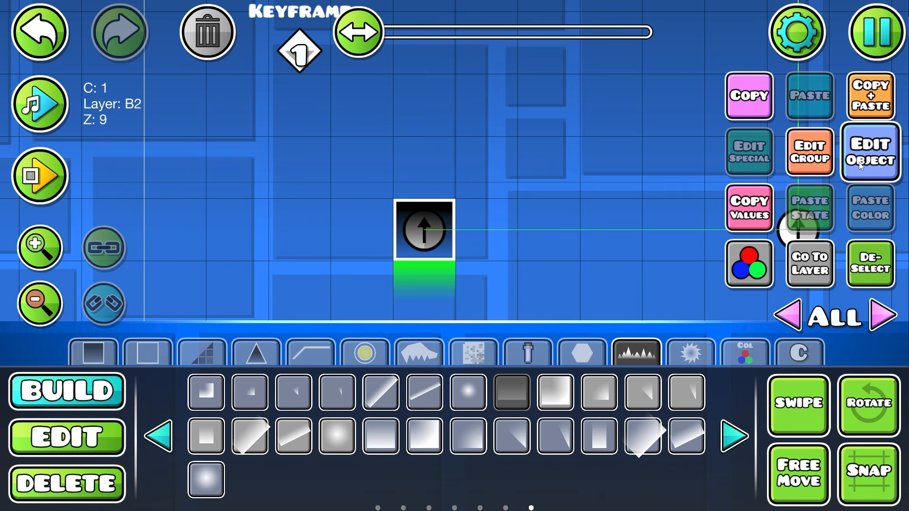
click(476, 343)
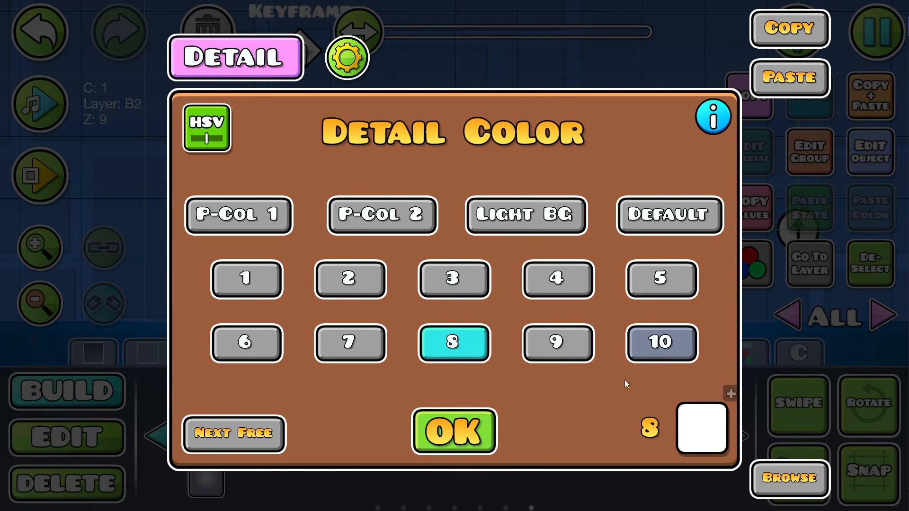
click(692, 425)
drag(489, 284, 450, 312)
drag(781, 311, 679, 345)
click(454, 457)
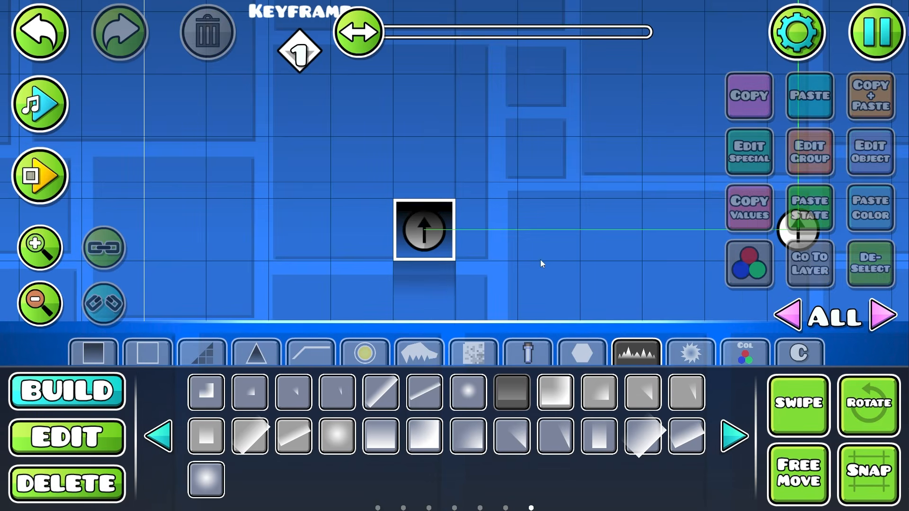
- Place an upward-fading gradient decoration in the cell directly above the gradient block
drag(588, 325, 629, 368)
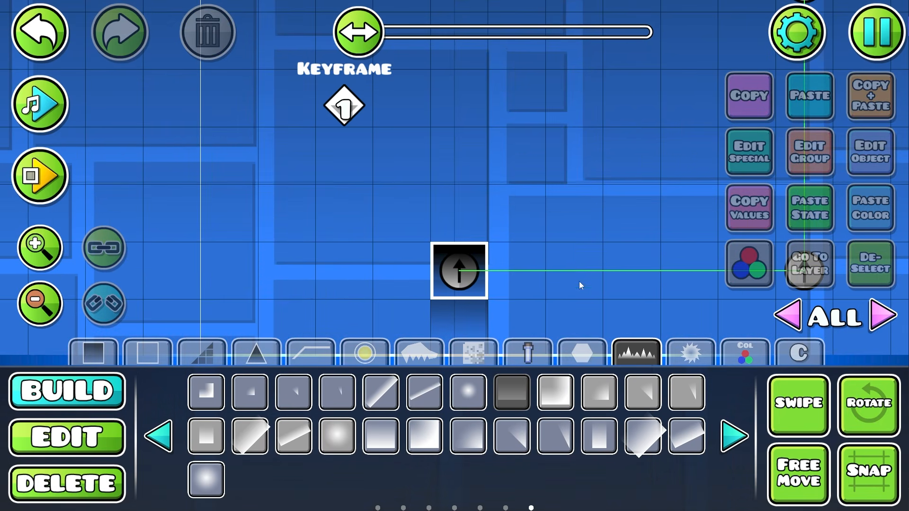
drag(531, 334, 520, 368)
click(455, 238)
- Assign detail colour channel 9 to the upper gradient and set that channel's colour to 009DF5 with blending enabled
click(861, 147)
click(586, 343)
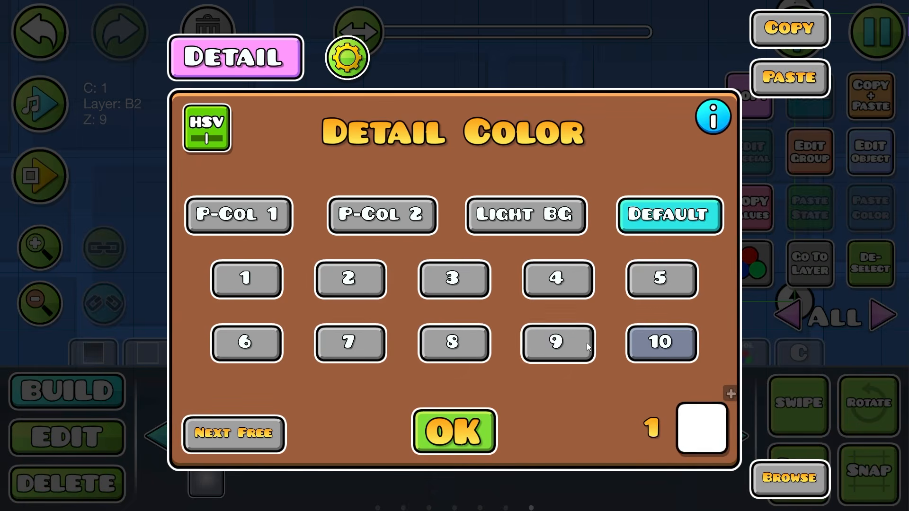
click(696, 426)
click(381, 170)
click(548, 184)
click(130, 414)
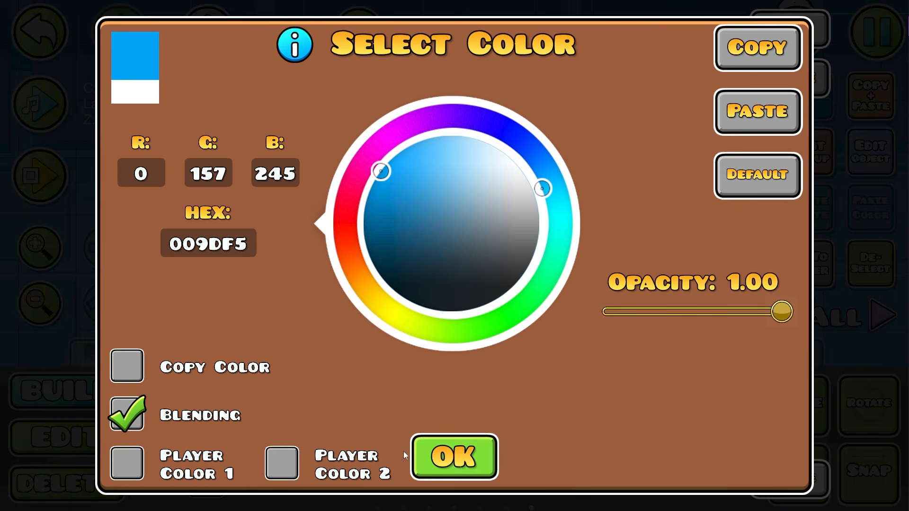
click(445, 455)
- Stack a duplicate of the upper gradient in the same cell and try warping it to a shorter height
key(2)
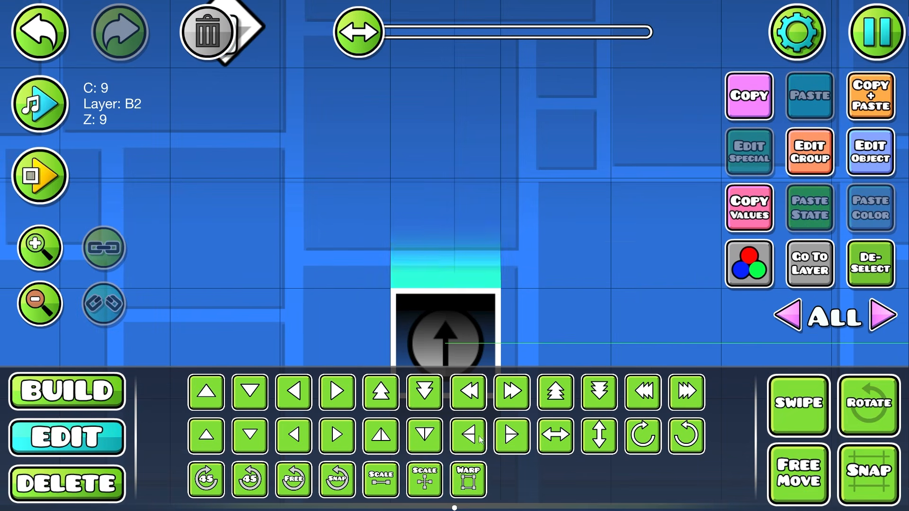
click(468, 479)
drag(452, 292, 458, 263)
click(459, 263)
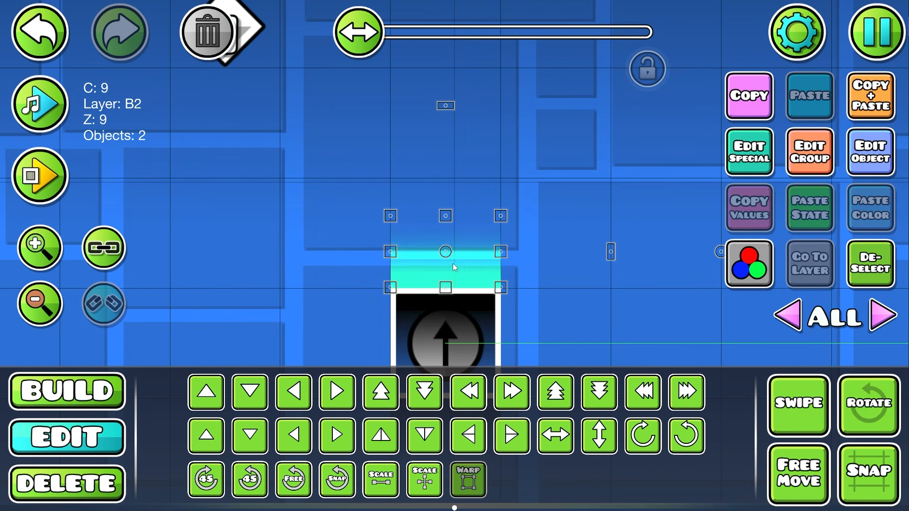
key(ctrl+z)
- Set the HSV saturation of one of the stacked upper gradients to x0.00 and deselect it
click(457, 265)
click(738, 267)
drag(681, 281, 779, 258)
click(748, 265)
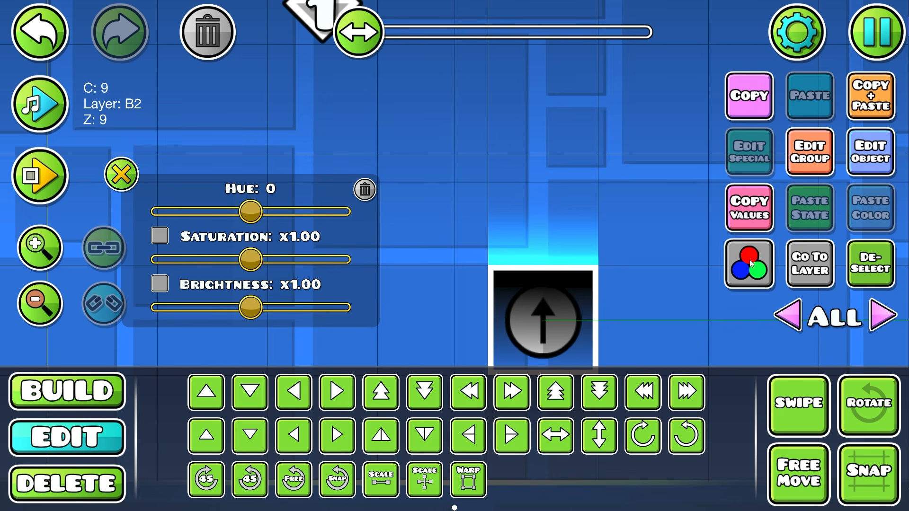
click(748, 266)
drag(251, 260, 135, 265)
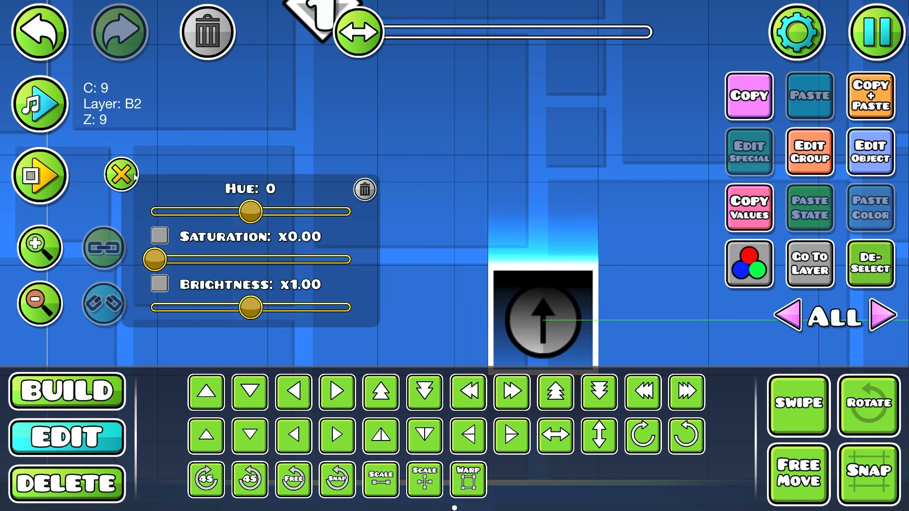
click(131, 175)
click(855, 274)
- Select the two stacked upper gradients and the lower gradient together, checking the selection by nudging it left and back
ctrl+scroll(431, 188, down, 6)
drag(502, 269, 411, 234)
click(413, 234)
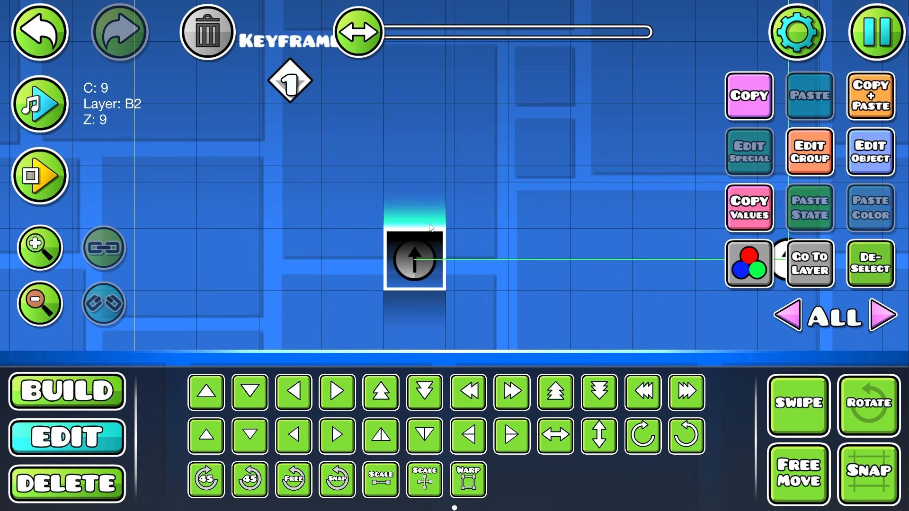
shift+click(430, 225)
shift+click(436, 318)
key(a)
key(a)
key(d)
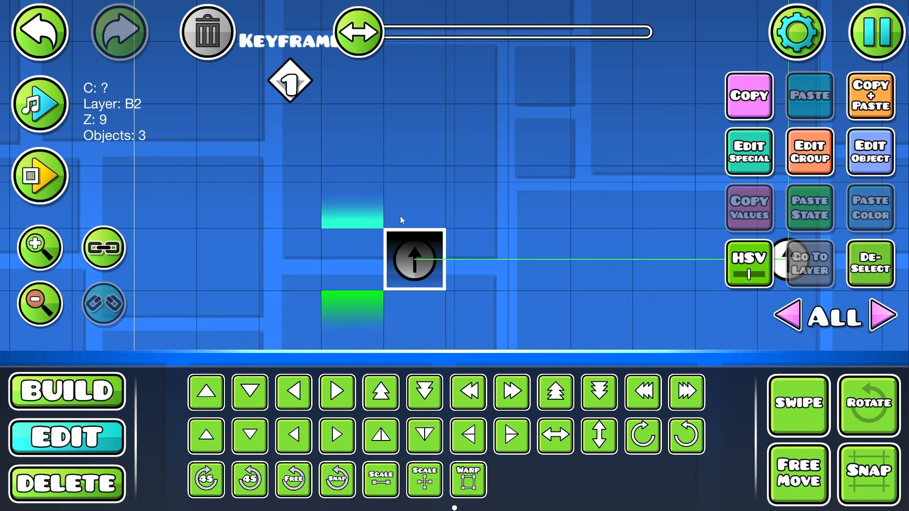
key(d)
- Add the three selected gradient decorations to group ID 1 and deselect them
click(817, 162)
click(390, 193)
click(668, 196)
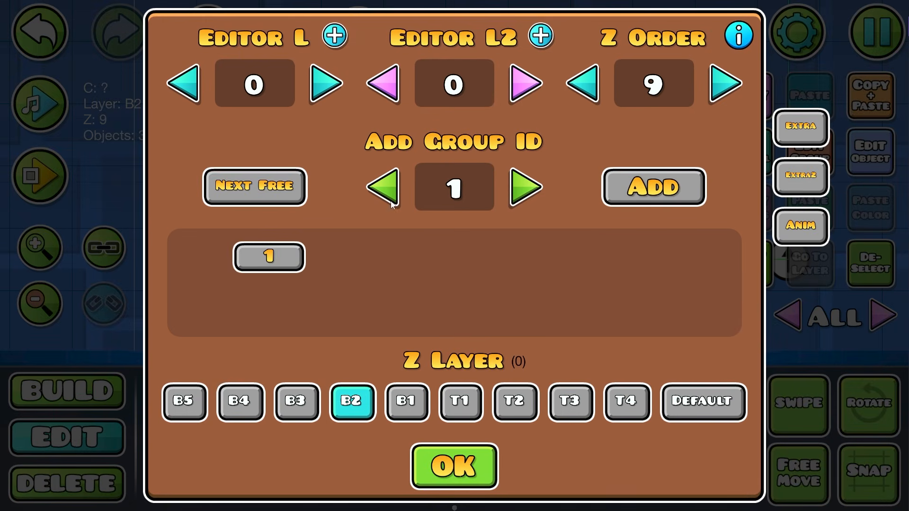
key(Escape)
key(alt+d)
- Playtest the level to check that the gradients travel with the block along the path
click(64, 178)
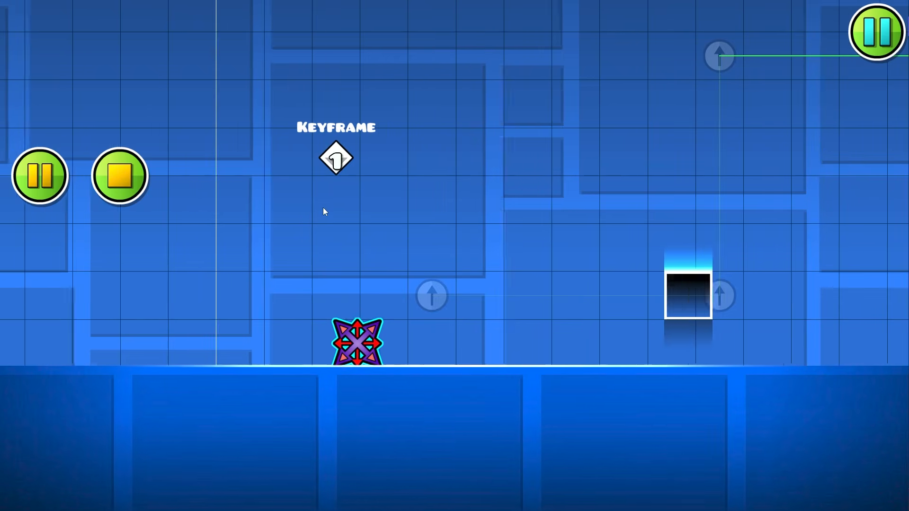
click(128, 179)
drag(611, 203, 428, 203)
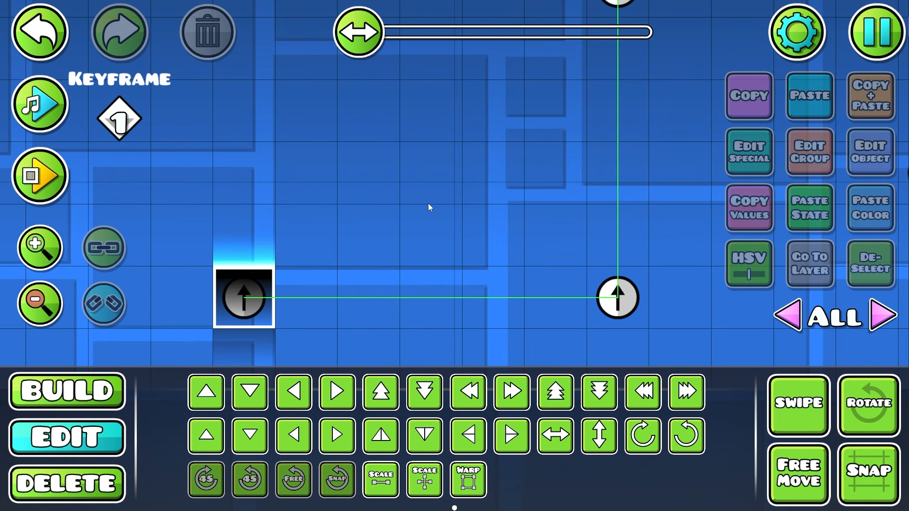
ctrl+scroll(428, 203, down, 3)
click(341, 263)
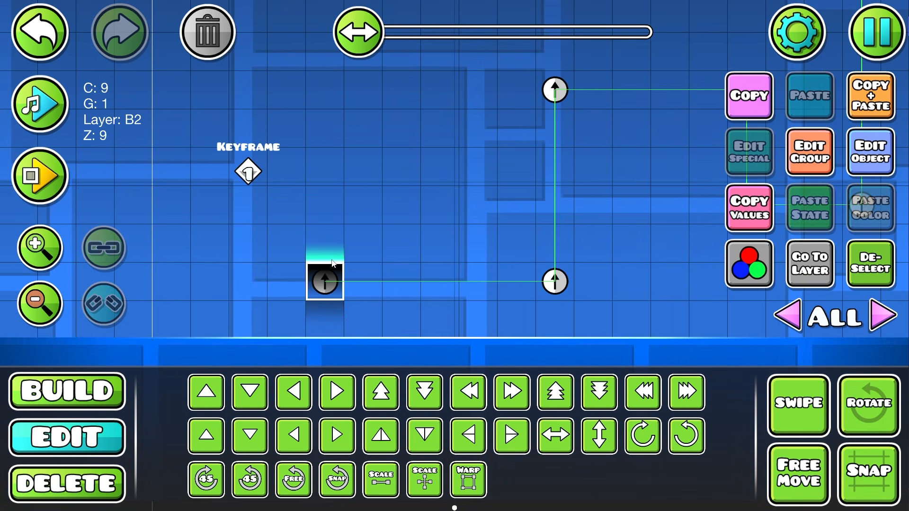
drag(341, 262, 466, 263)
ctrl+scroll(468, 262, up, 2)
click(415, 267)
click(406, 265)
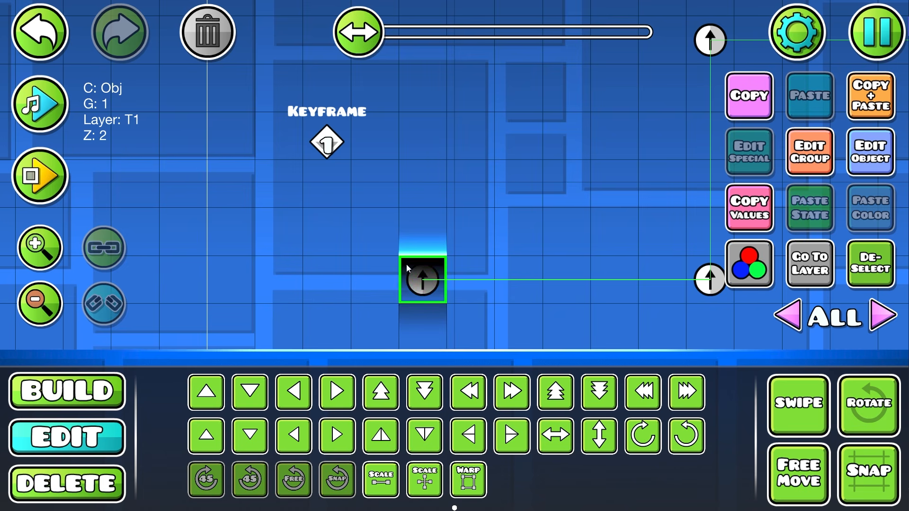
key(a)
key(d)
click(849, 268)
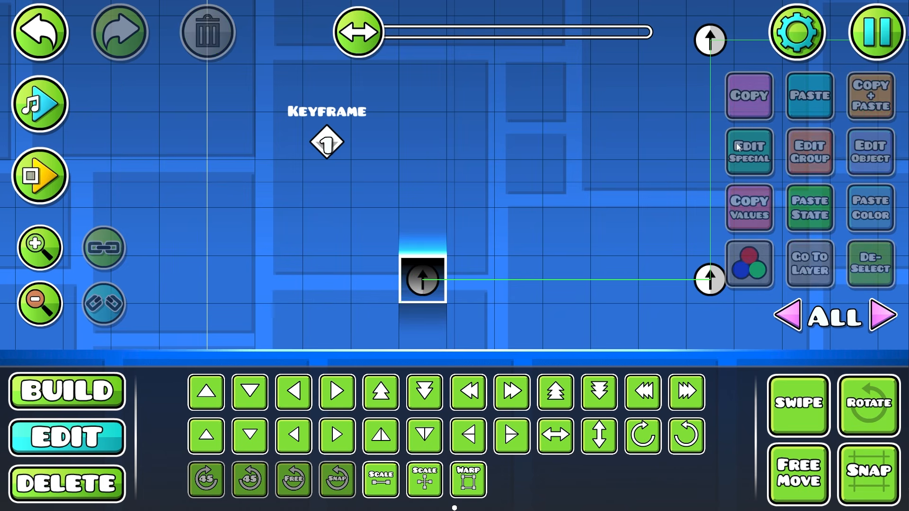
- Save the level and resume editing
key(Escape)
click(454, 321)
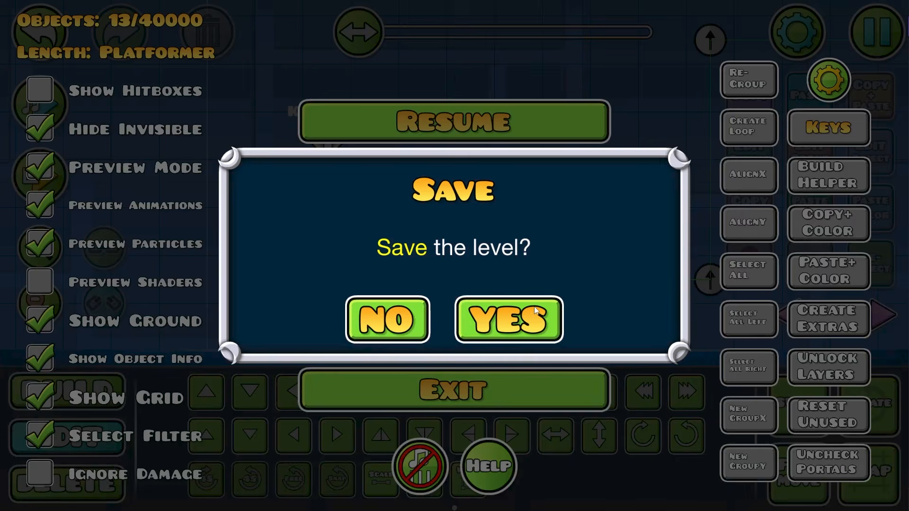
click(531, 121)
- Select the three gradient decorations around the block to check their group assignment
shift+click(421, 243)
shift+click(429, 303)
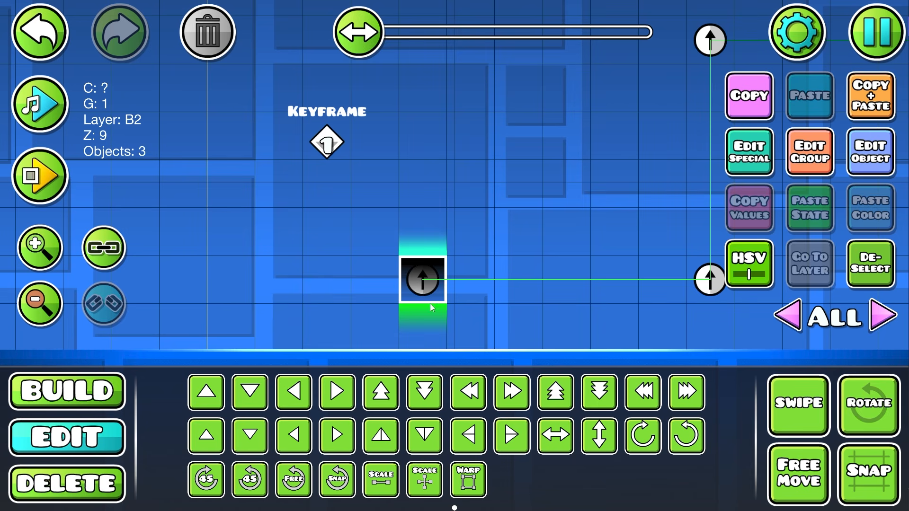
shift+click(434, 296)
click(812, 291)
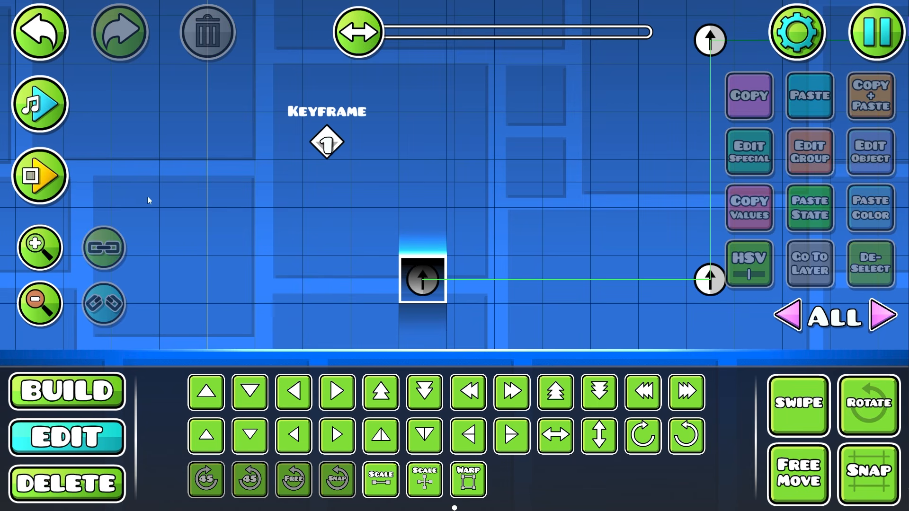
- Move the Keyframe trigger four cells right
click(327, 142)
key(d)
key(d)
key(d)
key(d)
- Playtest the level with the Keyframe trigger further right and watch the block travel
click(40, 175)
click(610, 254)
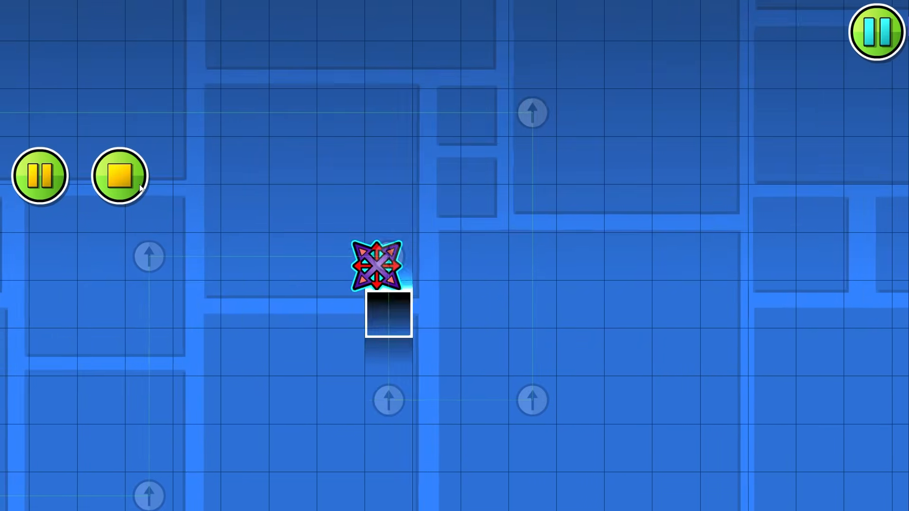
click(120, 176)
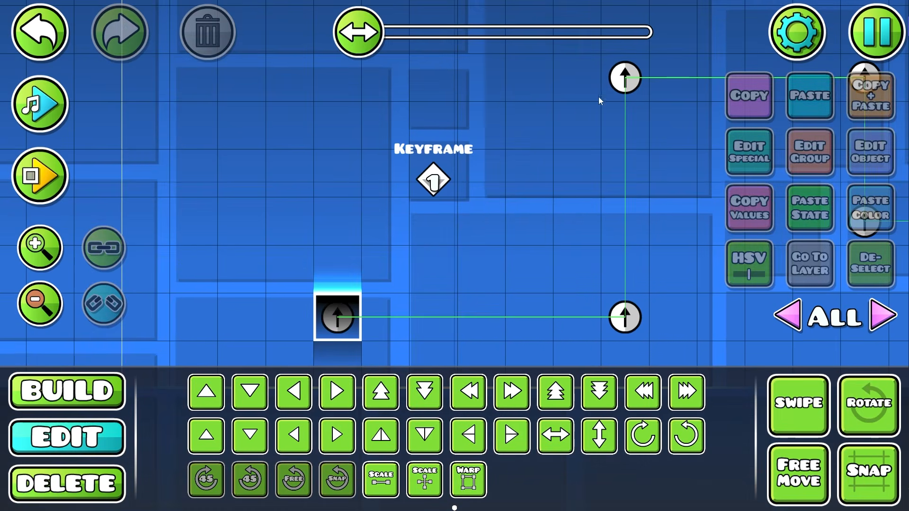
- Move the Keyframe trigger three cells left and deselect it
click(447, 180)
key(a)
key(a)
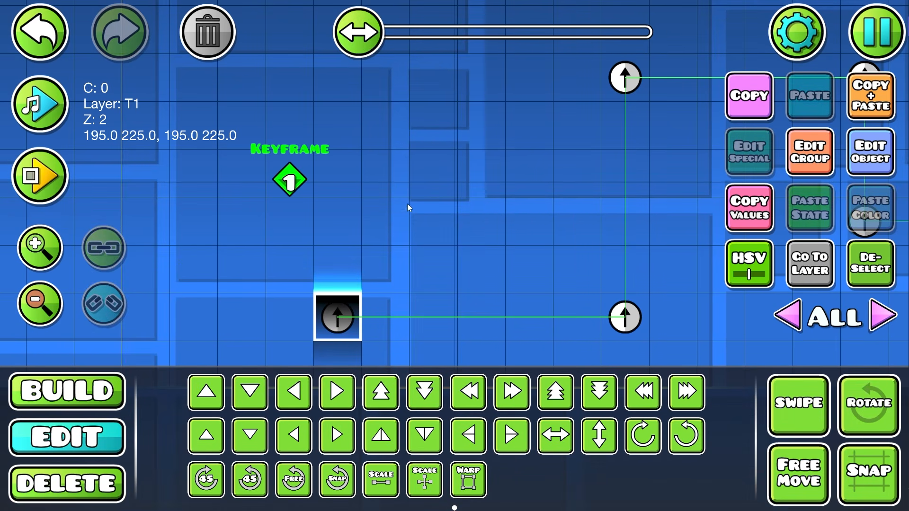
drag(407, 203, 500, 157)
click(857, 247)
- Try a duplicate of the whole decorated block one cell to its left, and delete that copy
ctrl+scroll(535, 273, up, 2)
click(425, 266)
ctrl+scroll(439, 264, down, 3)
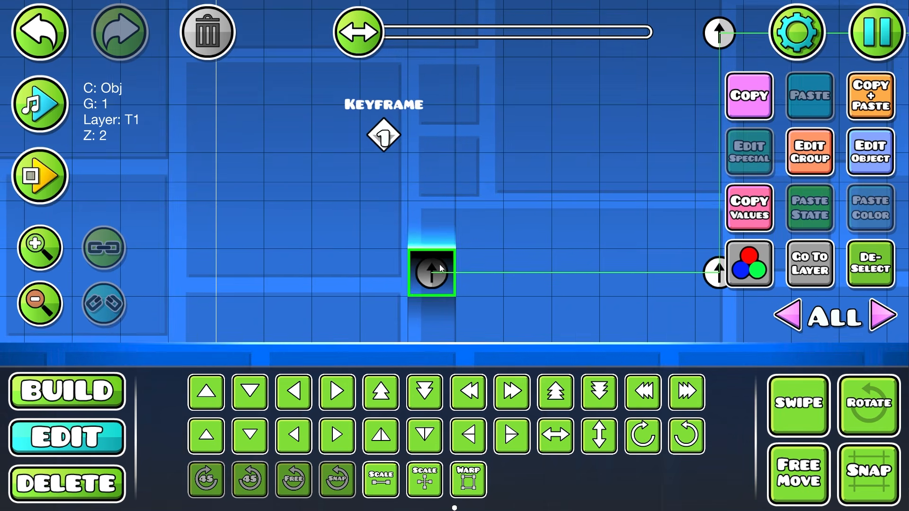
ctrl+scroll(438, 252, up, 1)
ctrl+scroll(438, 252, down, 2)
shift+drag(389, 214, 535, 318)
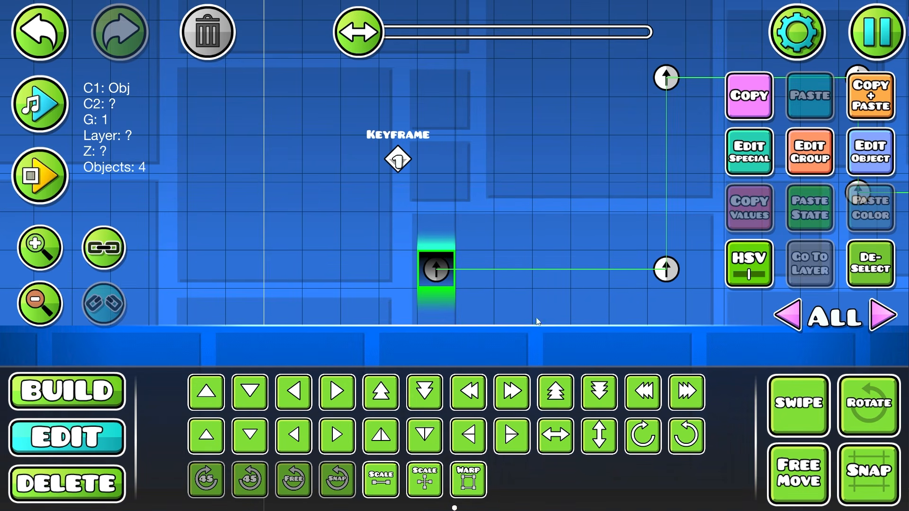
ctrl+scroll(552, 195, up, 1)
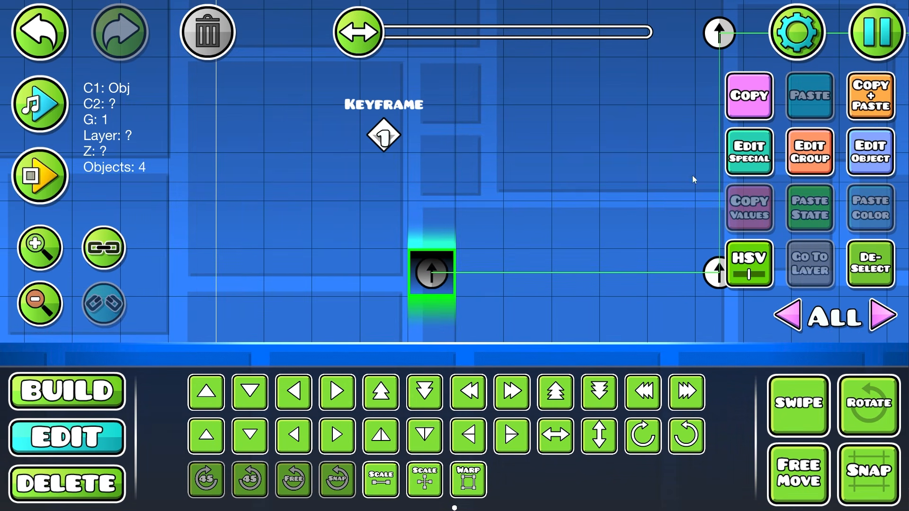
click(877, 110)
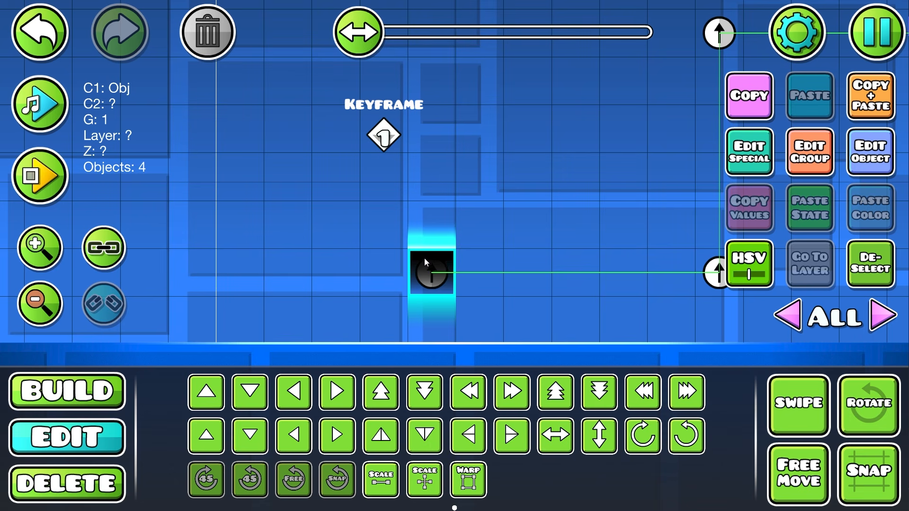
key(a)
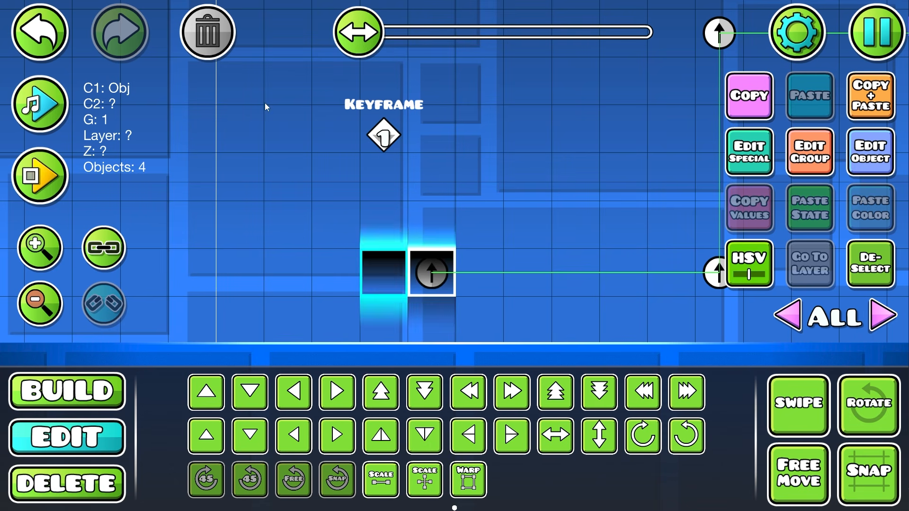
click(208, 39)
- Move the block with its three gradients off the path, two cells left of and seven cells above the first keyframe
shift+click(422, 232)
shift+click(430, 249)
shift+click(432, 247)
key(a)
key(d)
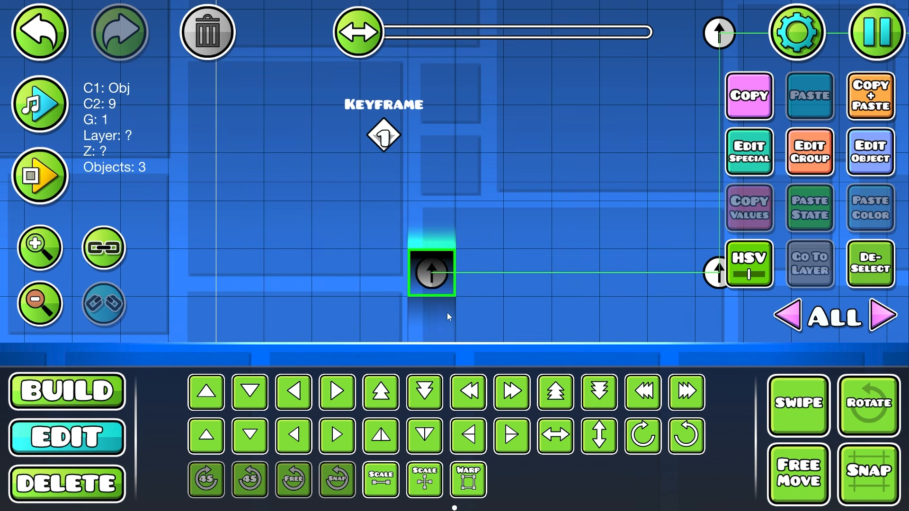
shift+click(446, 312)
key(a)
key(w)
key(a)
key(w)
key(w)
drag(498, 201, 509, 284)
ctrl+scroll(426, 239, down, 3)
key(w)
key(w)
key(w)
key(w)
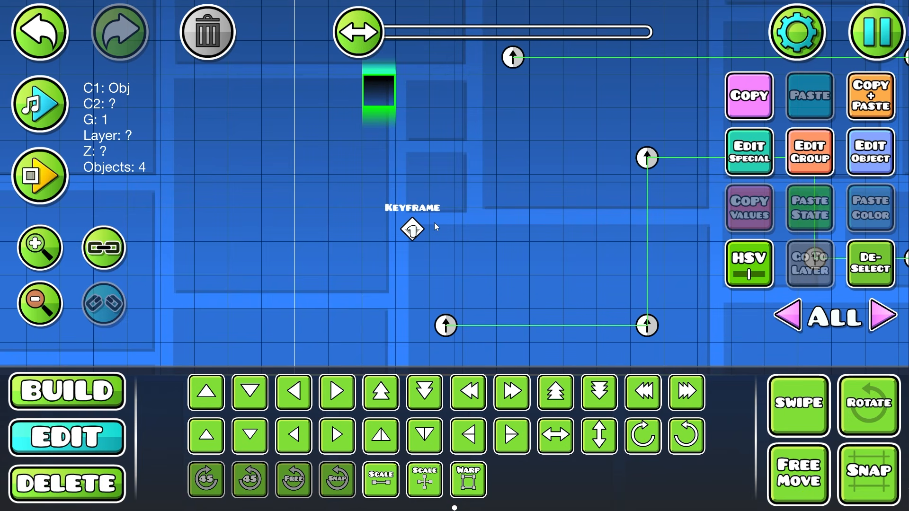
- Reposition the decorated block five cells left of and five cells above the first keyframe, and playtest the level
drag(535, 162, 559, 291)
key(w)
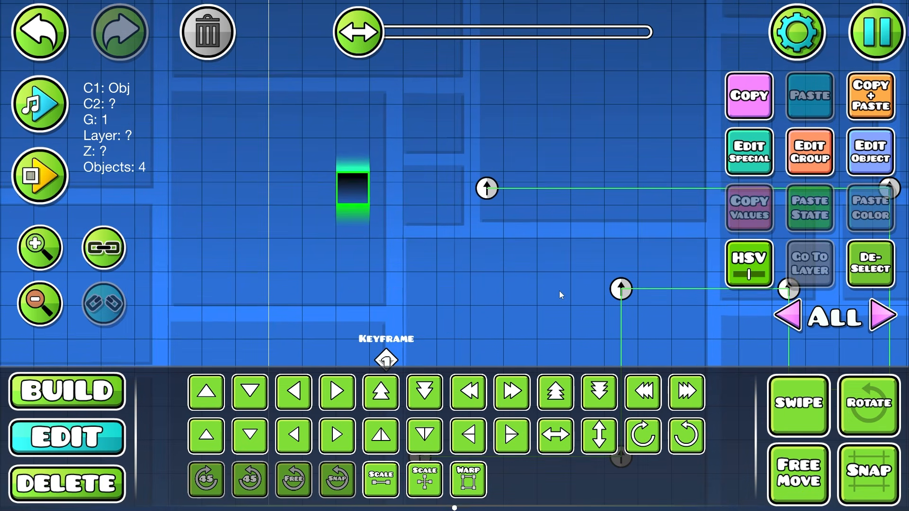
key(w)
key(a)
key(a)
key(s)
key(s)
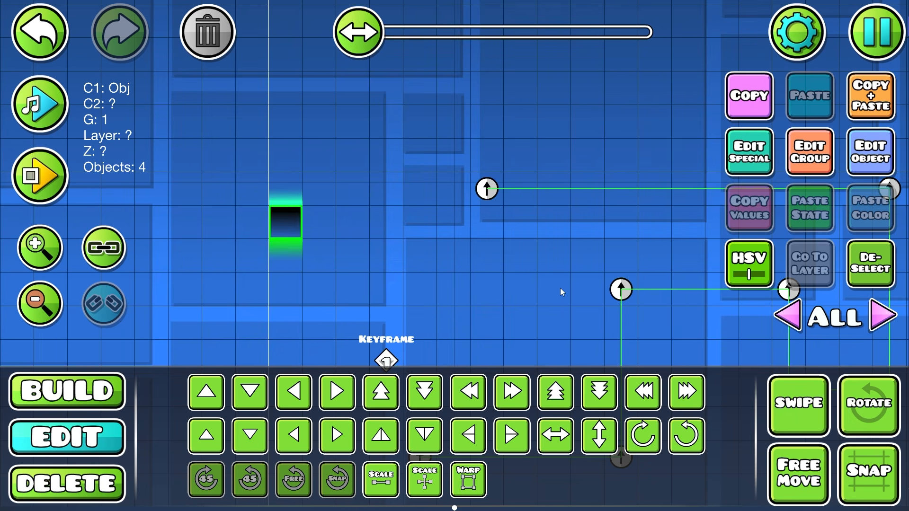
key(s)
key(s)
key(a)
key(a)
drag(560, 288, 592, 247)
key(d)
click(26, 157)
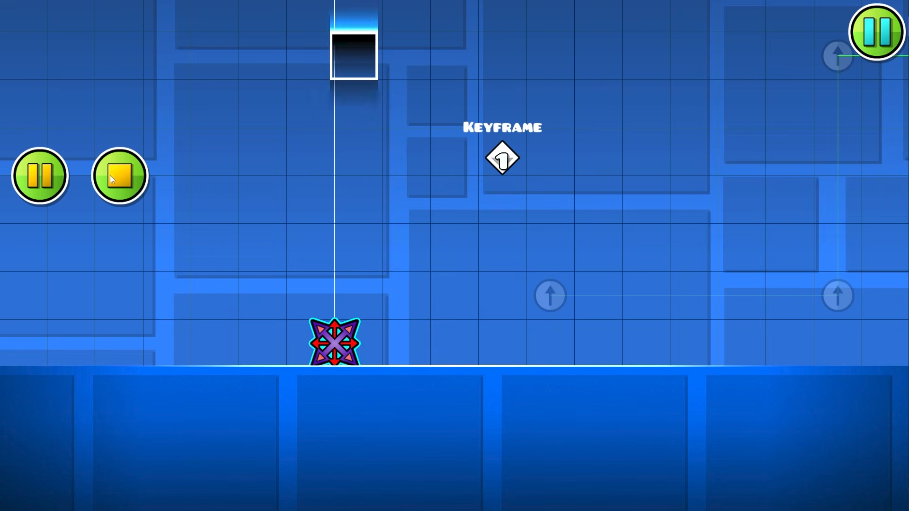
click(124, 184)
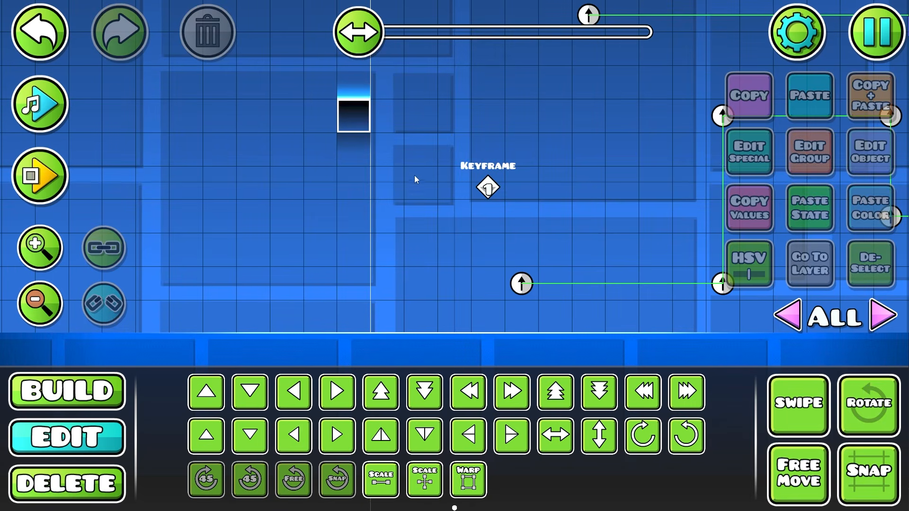
- Make the outlined block the parent object of group 1
click(359, 122)
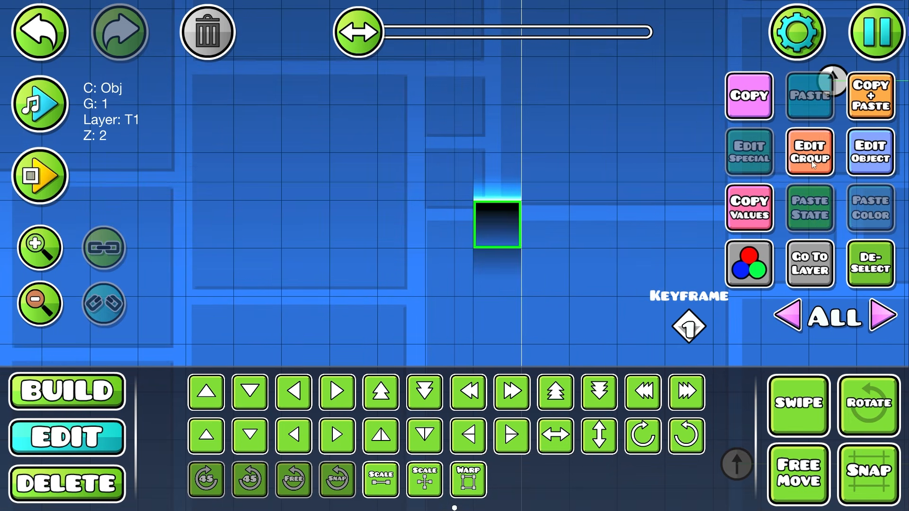
click(811, 156)
click(717, 189)
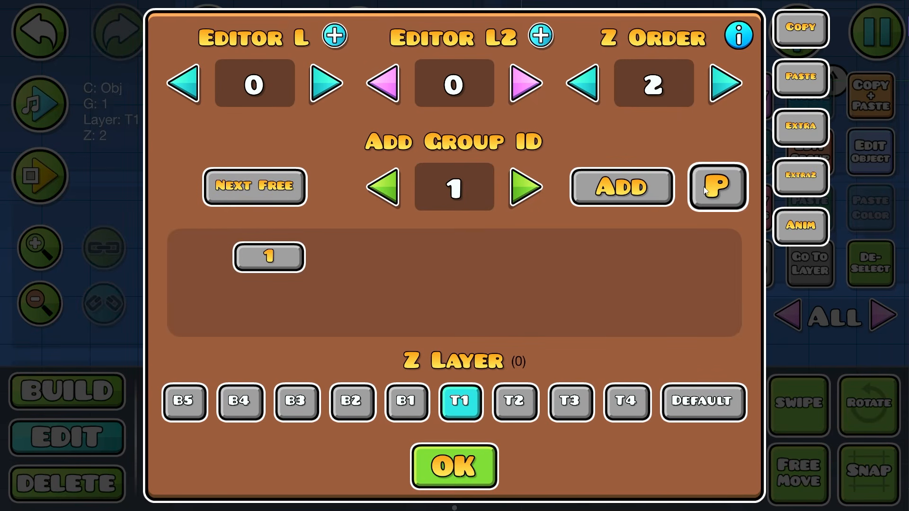
key(Escape)
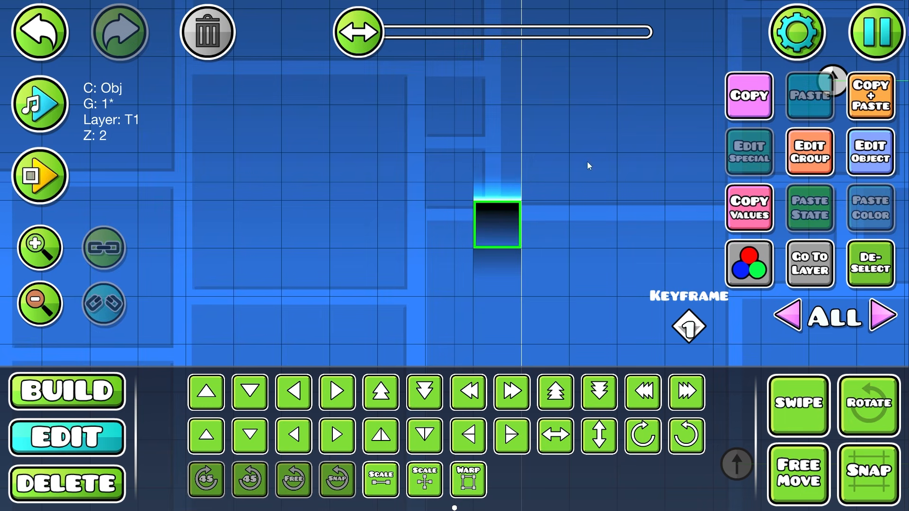
- Place a Move trigger three cells left of and one cell below the Keyframe trigger
drag(511, 262, 311, 146)
click(850, 266)
key(1)
drag(624, 267, 607, 223)
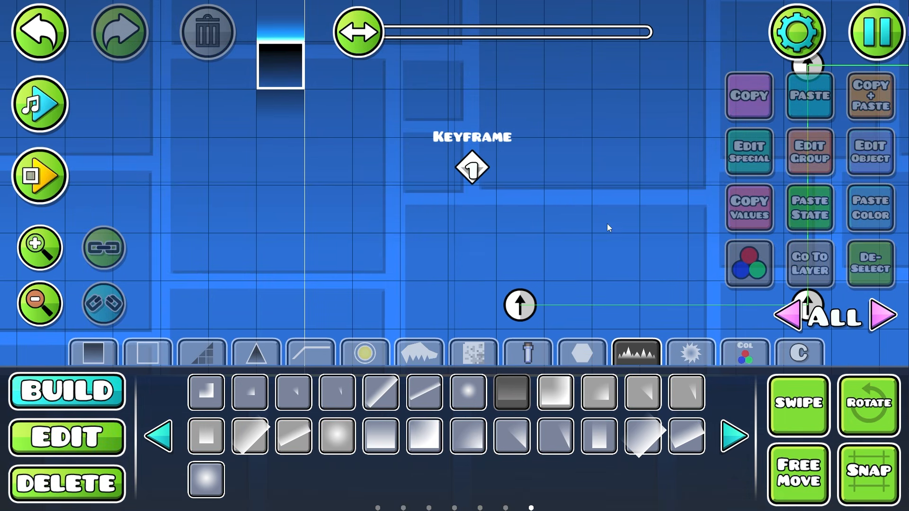
click(729, 350)
click(299, 398)
click(348, 205)
key(2)
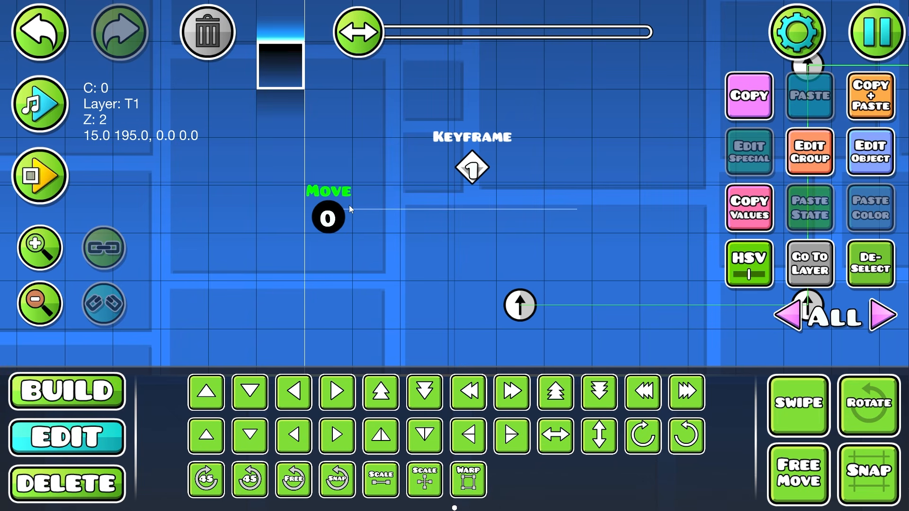
- Make the path's first keyframe the parent object of group 2
click(518, 314)
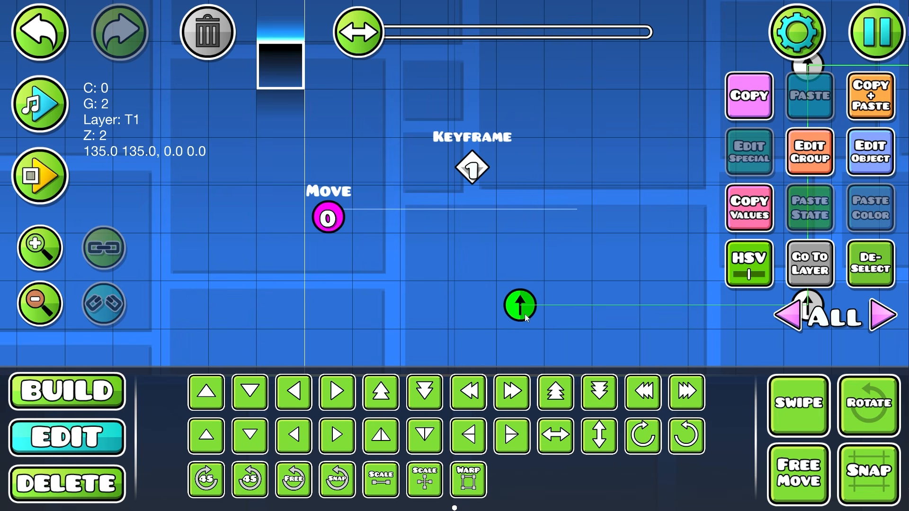
click(816, 167)
click(516, 196)
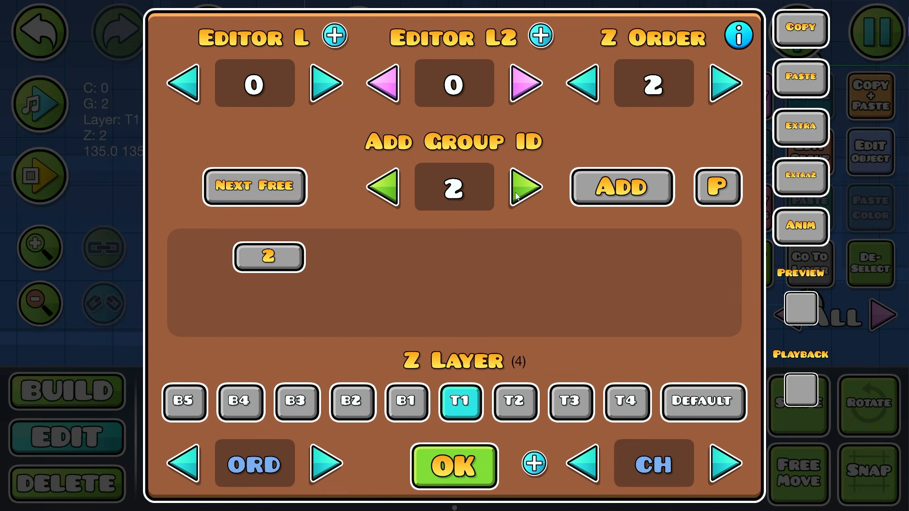
click(717, 189)
key(Escape)
click(794, 164)
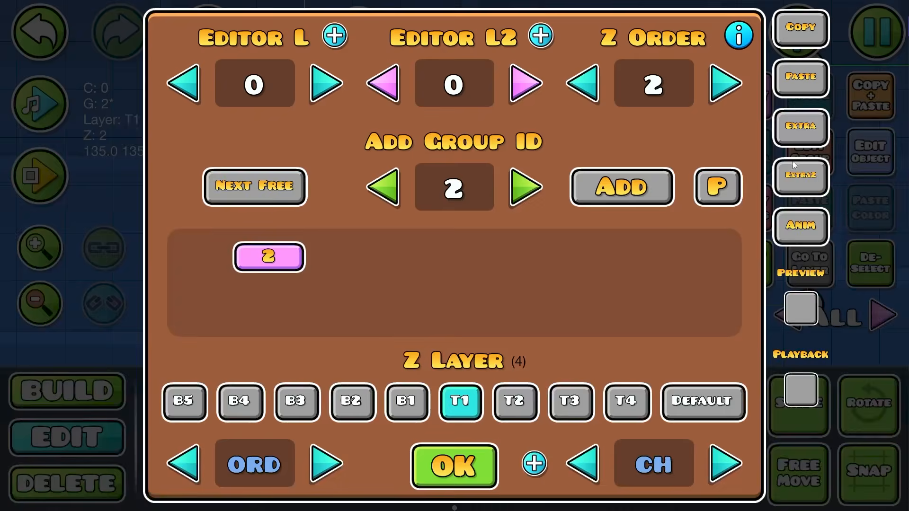
drag(282, 258, 338, 227)
key(Escape)
- Set the Move trigger to move group 1 in Target Mode to TargetPos group 2, with Silent and Dynamic Mode enabled
drag(400, 209, 519, 324)
click(389, 195)
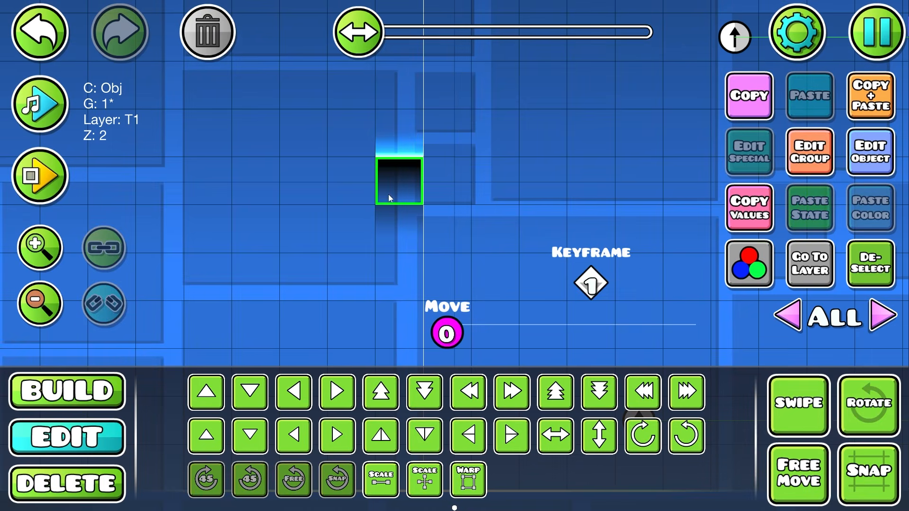
click(792, 158)
key(Escape)
drag(490, 277, 469, 156)
click(436, 205)
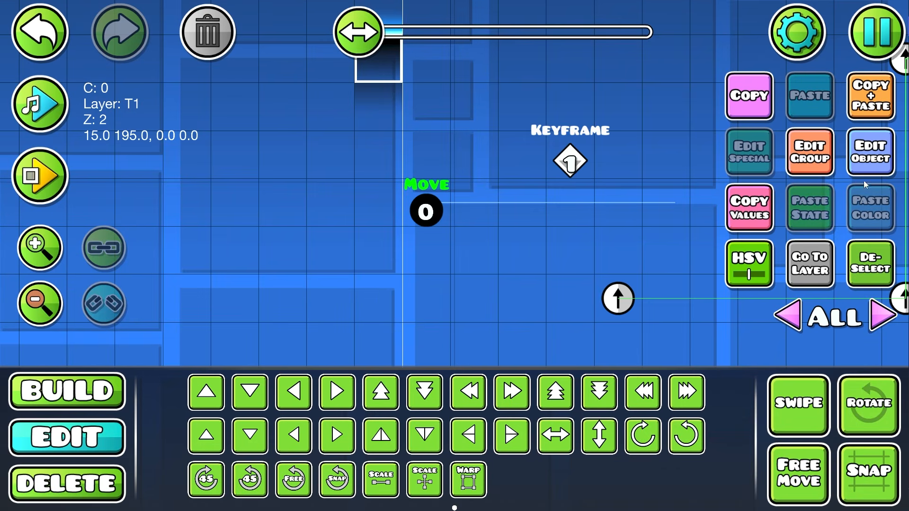
click(863, 166)
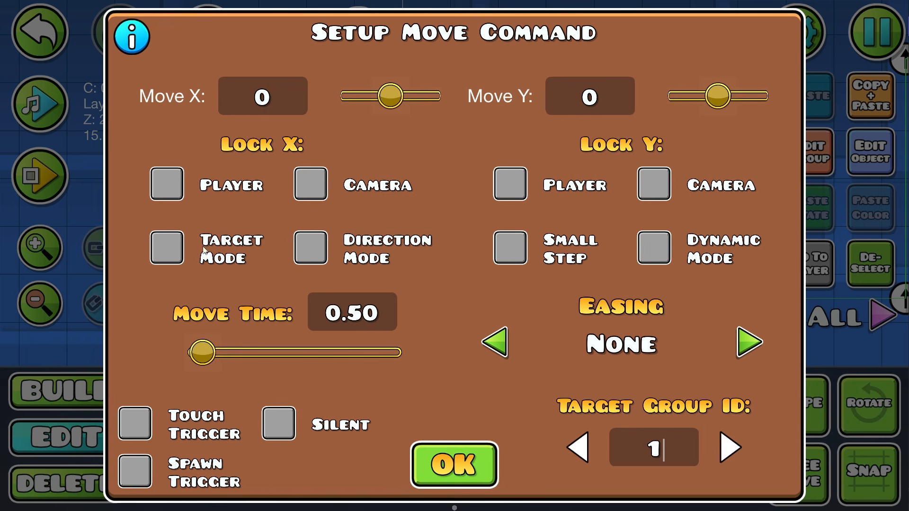
click(175, 250)
click(581, 120)
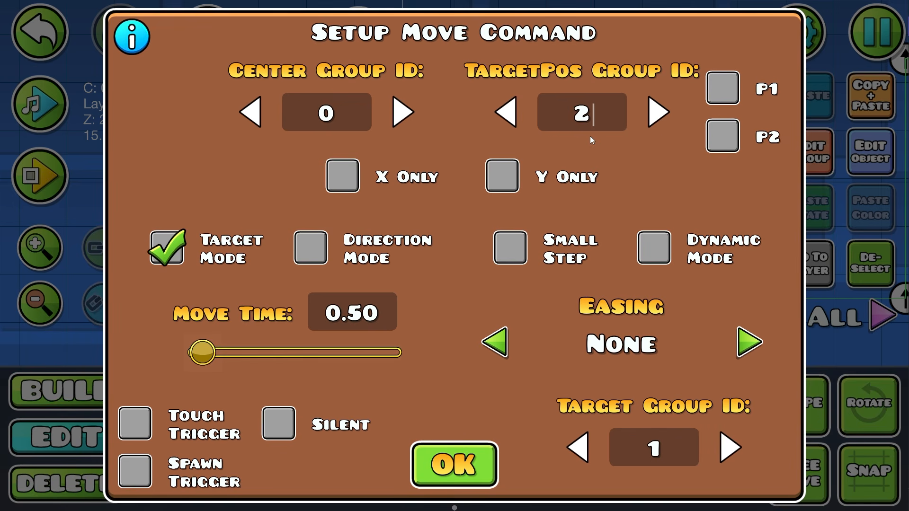
click(284, 429)
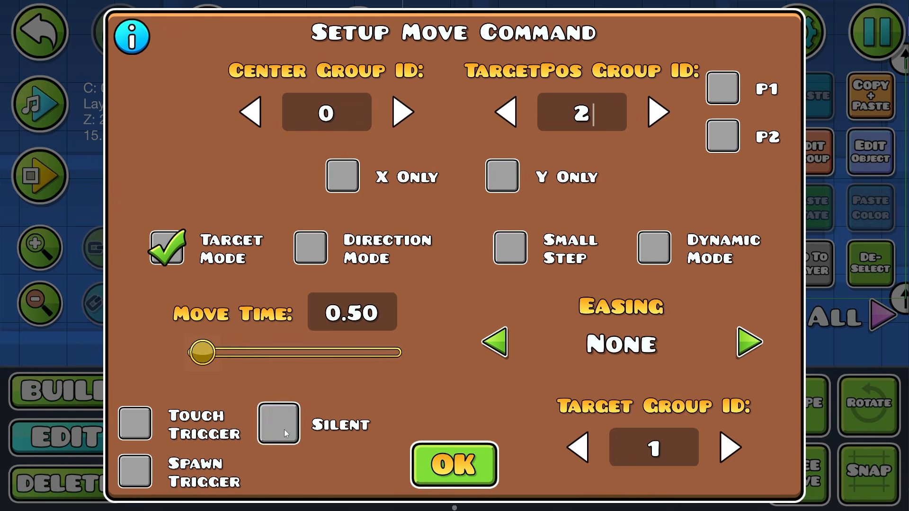
click(654, 255)
click(452, 466)
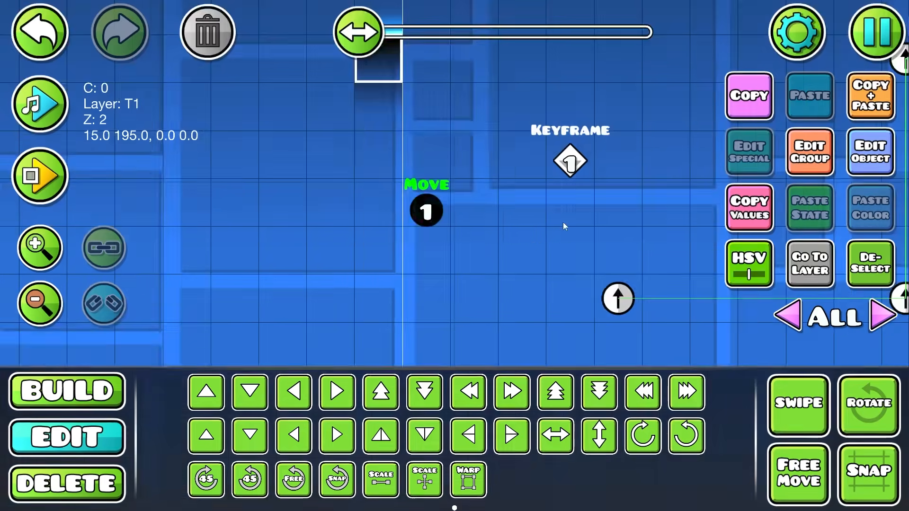
- Try free-moving the decorated block with its gradients onto the path's first keyframe, and undo the move
drag(489, 247, 506, 384)
click(390, 221)
shift+click(397, 211)
shift+click(412, 206)
shift+click(406, 166)
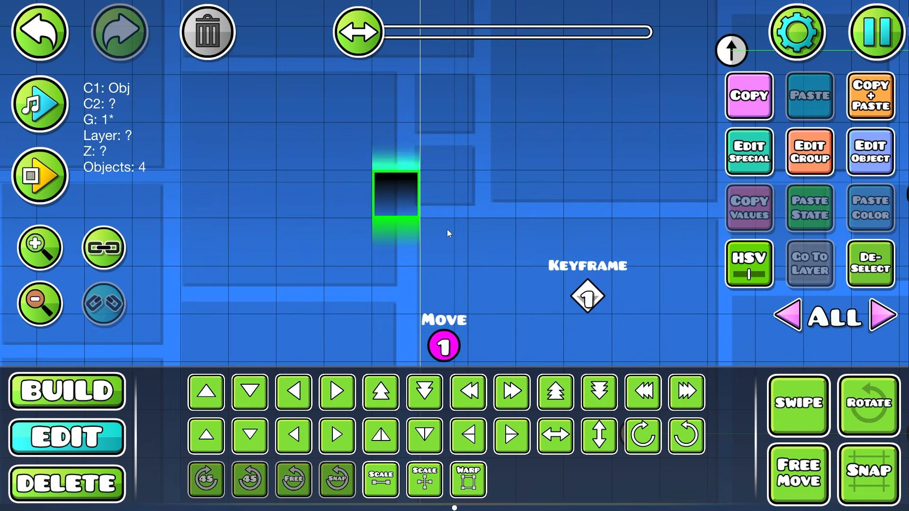
drag(447, 229, 421, 188)
key(f)
key(g)
drag(374, 156, 656, 383)
drag(646, 325, 495, 165)
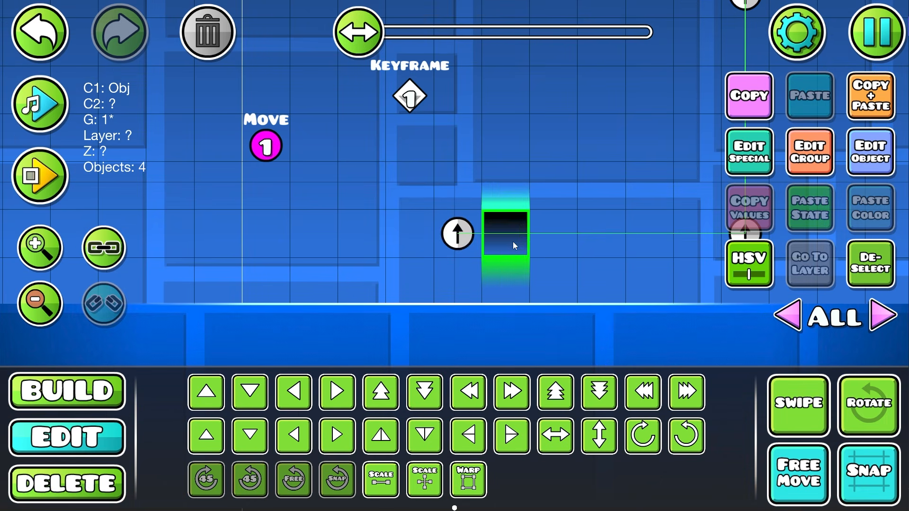
drag(513, 242, 459, 238)
key(ctrl+z)
key(ctrl+z)
- Playtest the level to check how the block follows the keyframe path, moving and jumping with the player
click(39, 175)
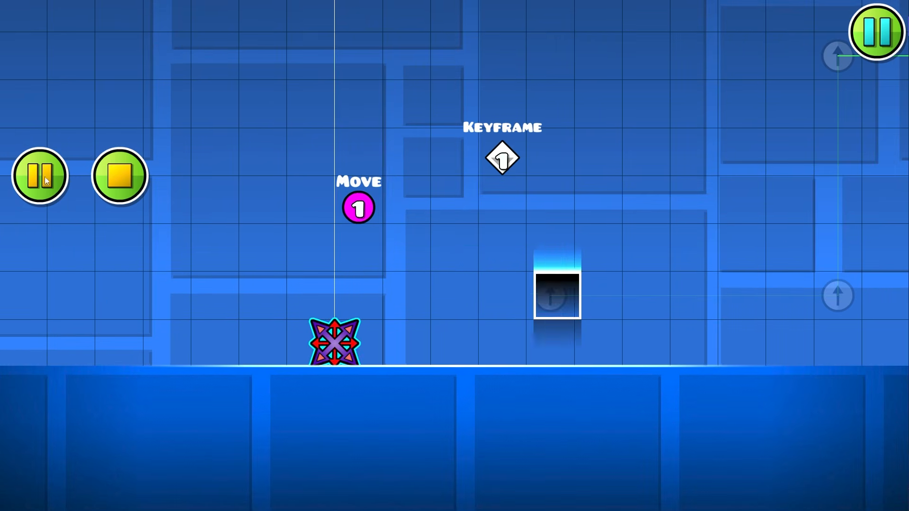
click(118, 176)
click(40, 176)
key(d)
key(space)
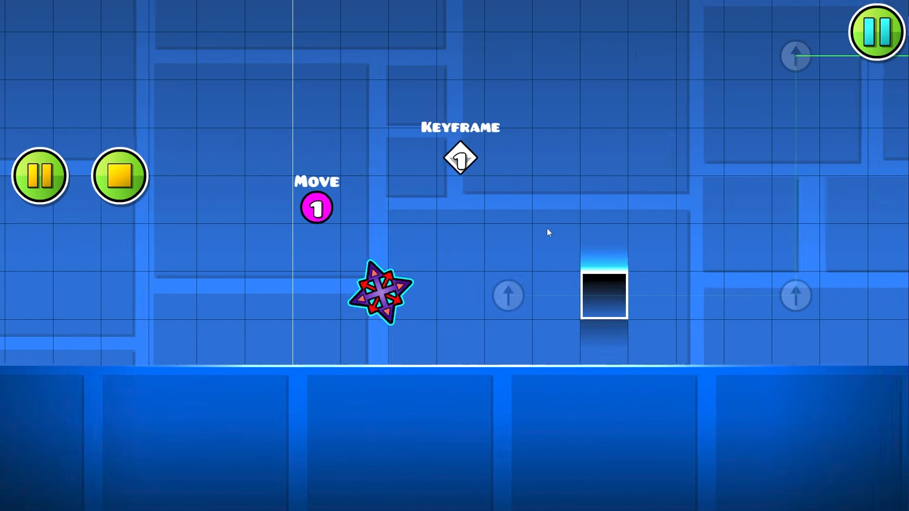
key(Return)
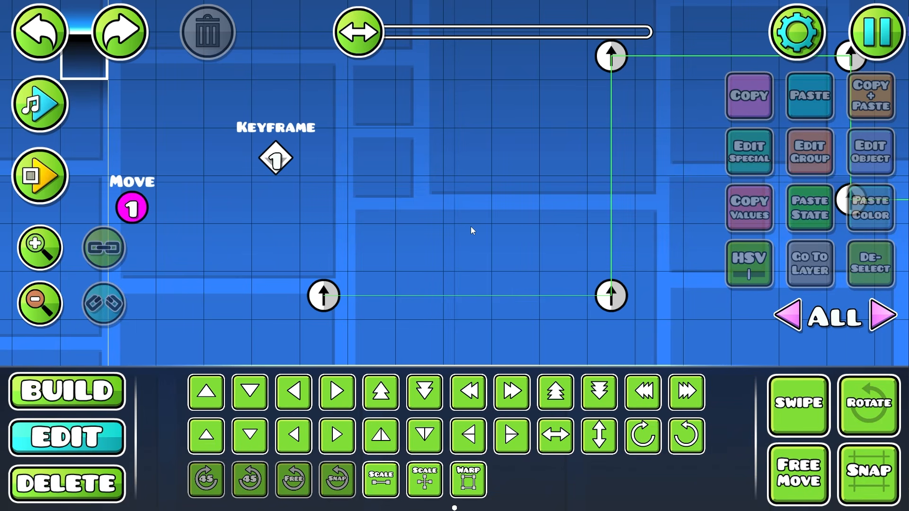
- Move the decorated block and its Move trigger four cells left, and shift the trigger one more cell left to sit directly below the block
drag(196, 238, 497, 364)
shift+drag(369, 161, 403, 203)
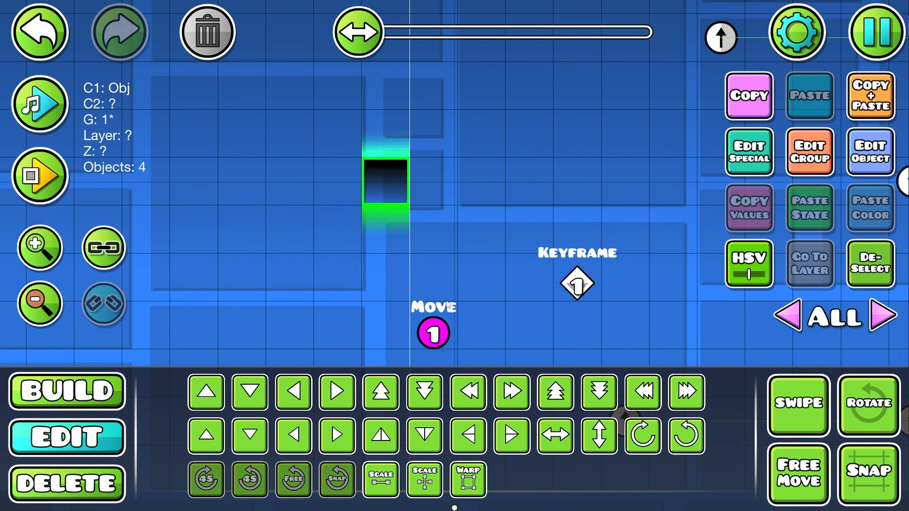
shift+click(433, 334)
key(a)
key(a)
key(a)
drag(487, 286, 595, 274)
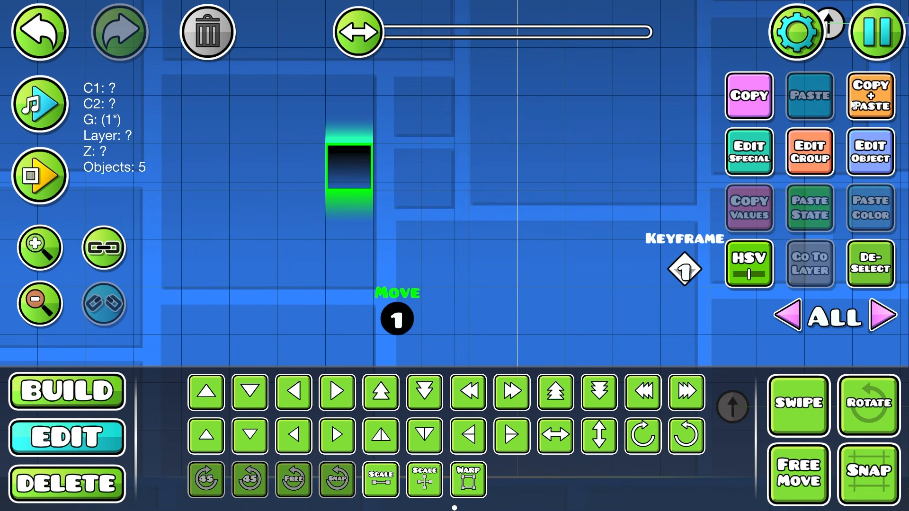
key(a)
drag(560, 146, 630, 142)
click(872, 274)
click(420, 314)
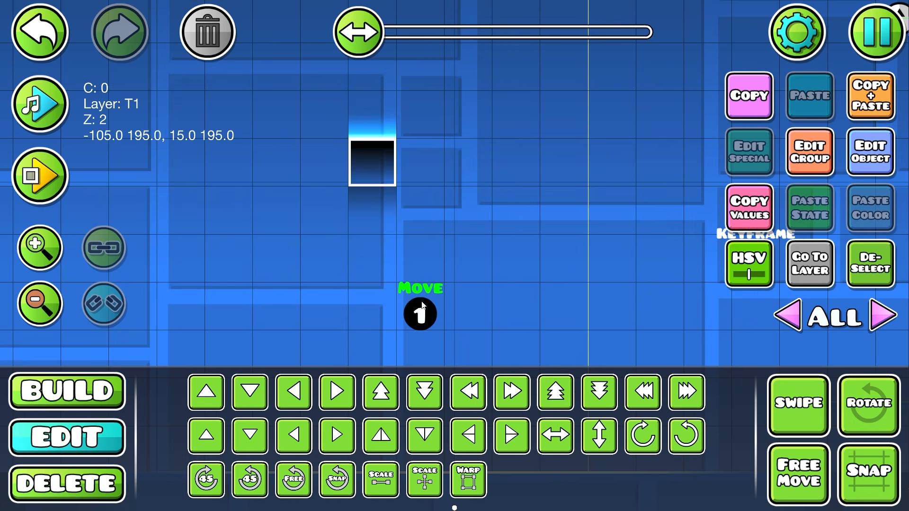
key(a)
- Shift the decorated block together with its Move trigger three more cells left
ctrl+scroll(436, 227, down, 2)
drag(436, 222, 474, 160)
shift+drag(389, 85, 464, 265)
drag(567, 261, 585, 299)
key(a)
key(a)
key(a)
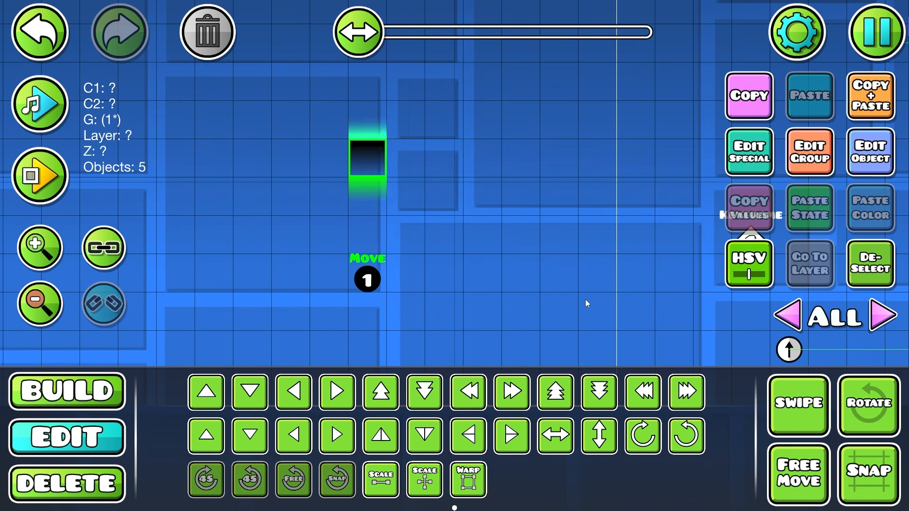
- Duplicate the decorated block with its Move trigger two cells to the right, and give the copy its own group with Build Helper
click(861, 112)
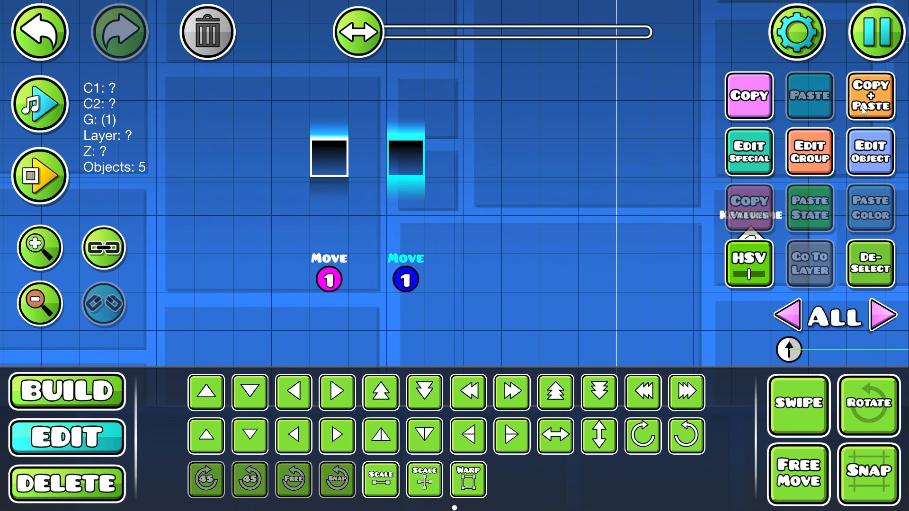
click(879, 52)
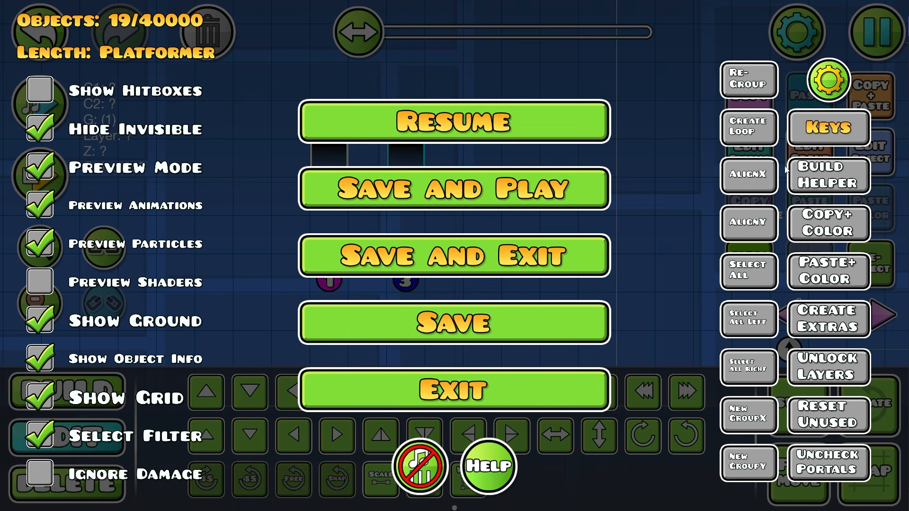
click(547, 126)
- Add a second copy of the block and Move trigger two cells further right, and regroup it with Build Helper
click(868, 95)
key(d)
key(d)
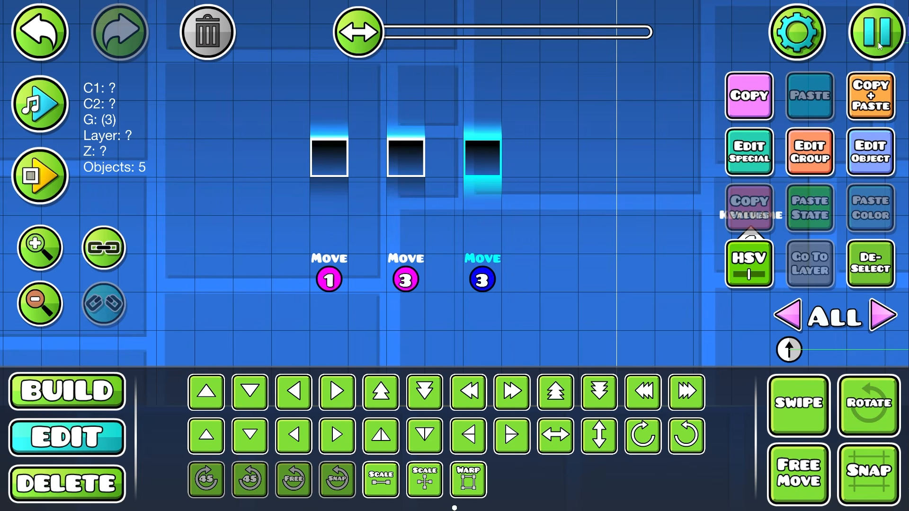
click(877, 43)
key(Escape)
- Add a third copy of the block and Move trigger another two cells right, and regroup it with Build Helper
click(856, 102)
key(d)
key(d)
click(880, 37)
click(827, 177)
key(Escape)
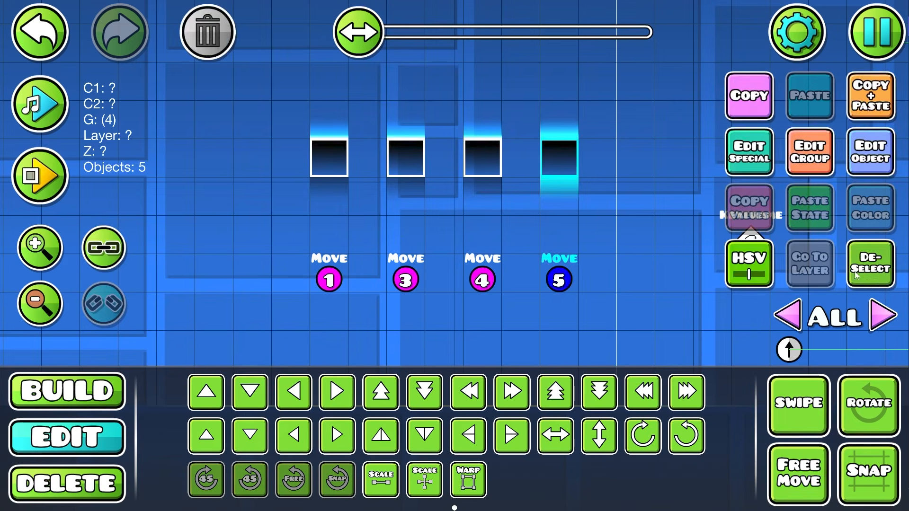
- Inspect the object info of the second block and its upper gradient, and of the original block and its Move trigger
click(870, 263)
click(408, 165)
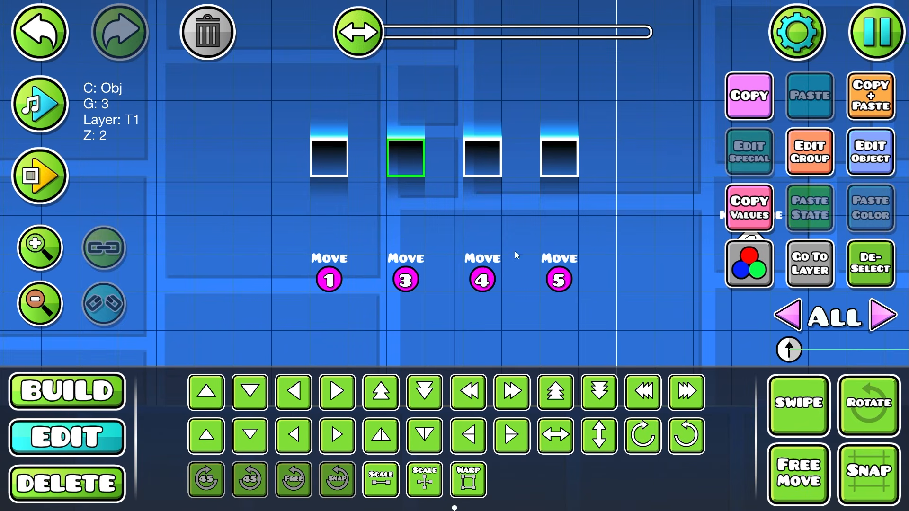
drag(406, 224, 313, 218)
click(321, 125)
drag(359, 174, 442, 227)
ctrl+scroll(426, 237, up, 2)
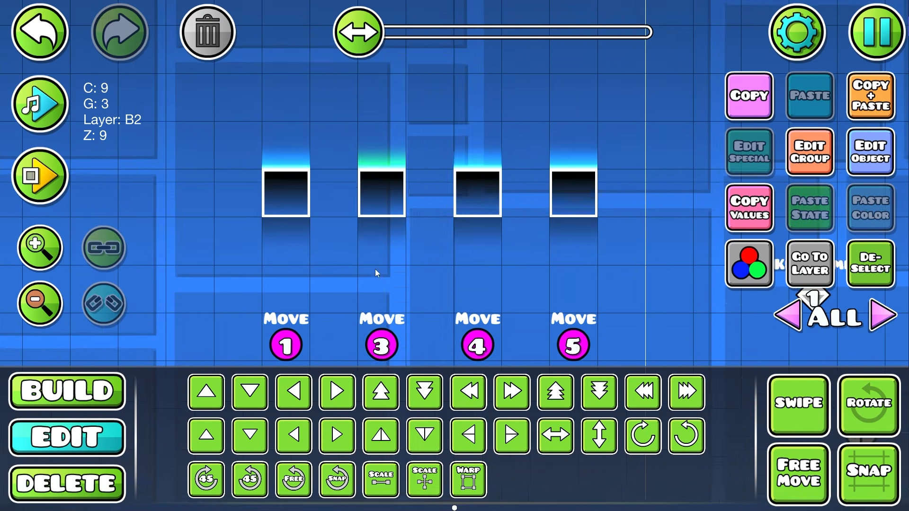
drag(374, 269, 404, 262)
click(321, 226)
shift+drag(322, 225, 311, 153)
click(324, 327)
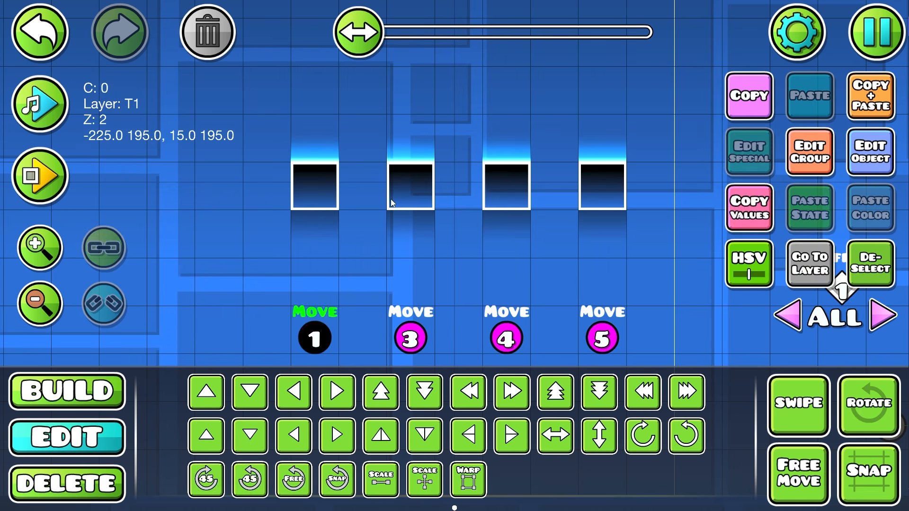
- Check the group IDs assigned to each of the three copied blocks with their gradients
shift+drag(395, 203, 417, 167)
drag(561, 251, 614, 227)
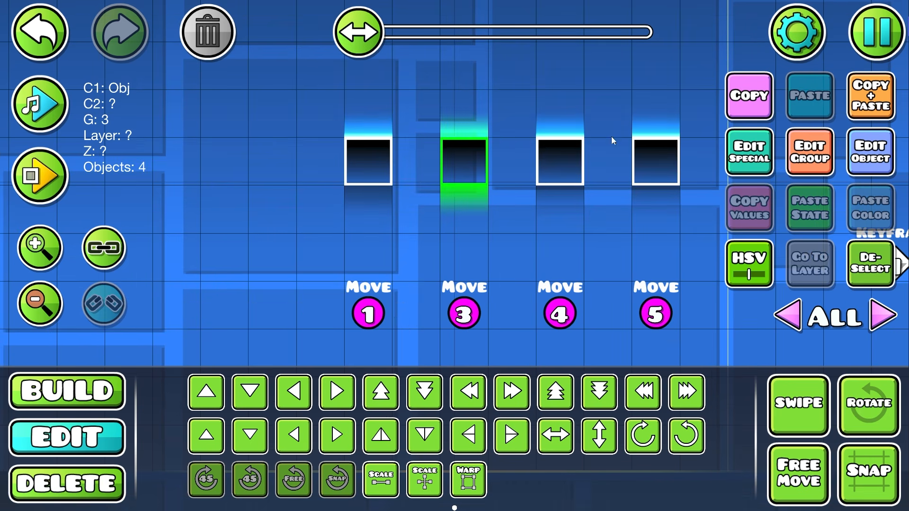
click(826, 158)
key(Escape)
shift+drag(555, 180, 568, 142)
click(807, 153)
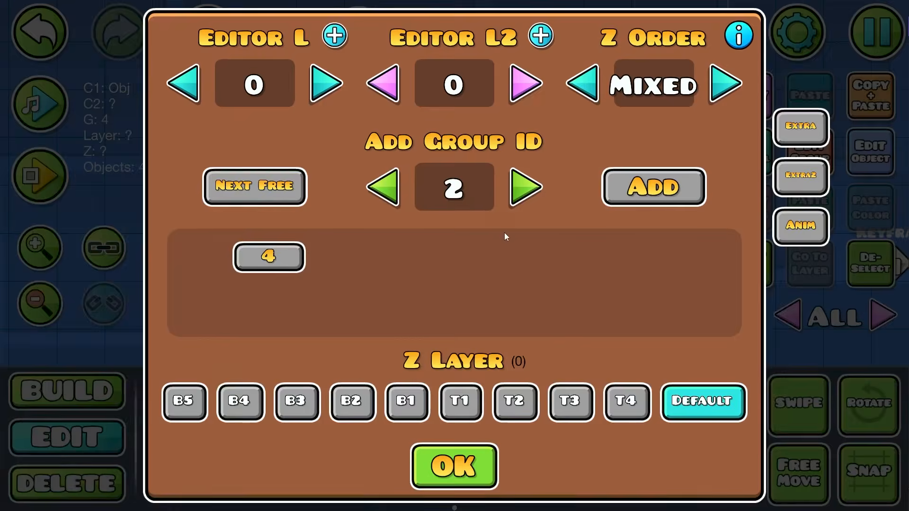
key(Escape)
shift+drag(655, 191, 667, 135)
click(808, 154)
key(Escape)
- Make the second outlined block the parent object of group 3
click(468, 183)
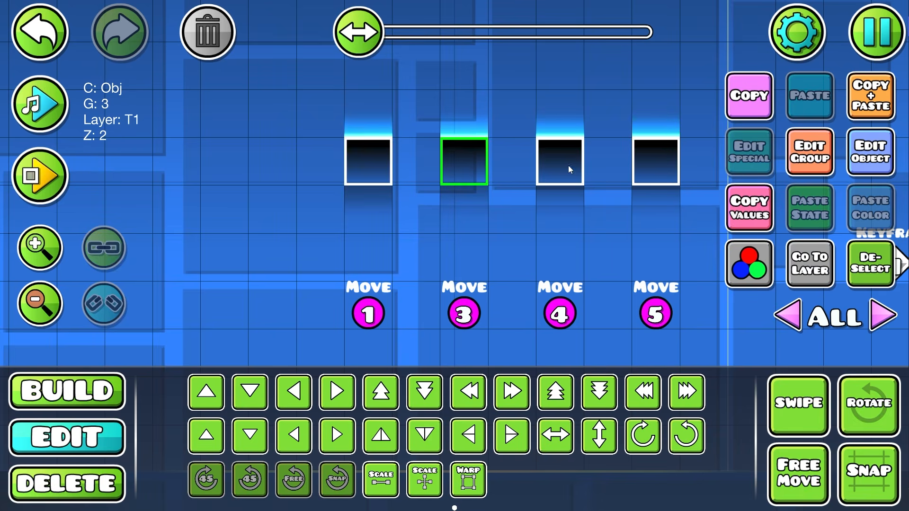
click(799, 163)
click(268, 256)
click(284, 259)
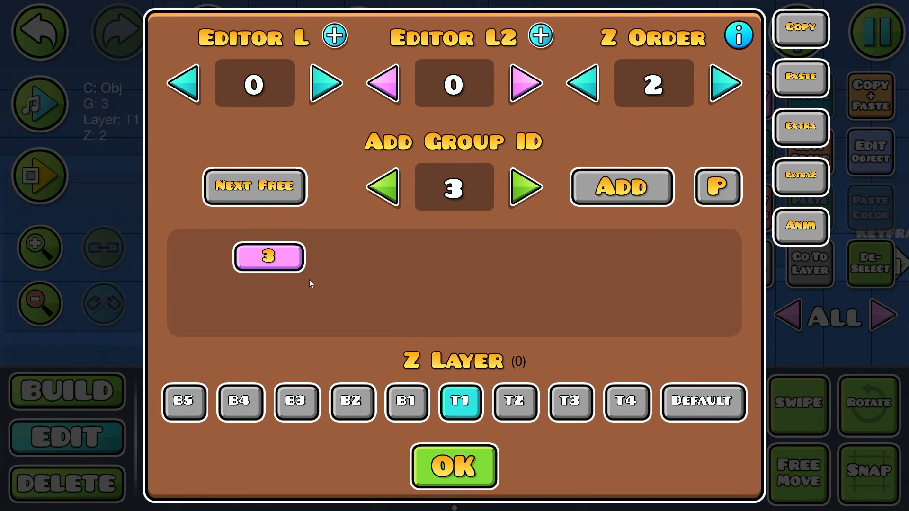
key(Escape)
- Make the third outlined block the parent object of group 4
click(567, 167)
click(822, 164)
click(531, 190)
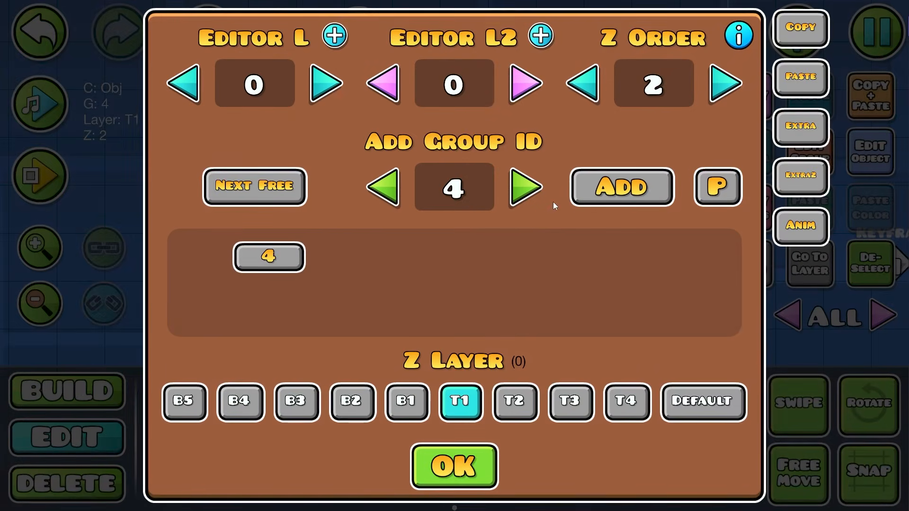
click(732, 193)
key(Escape)
- Make the fourth outlined block the parent object of group 5, and playtest the level
click(663, 166)
click(809, 156)
click(528, 189)
click(712, 191)
key(Escape)
click(28, 179)
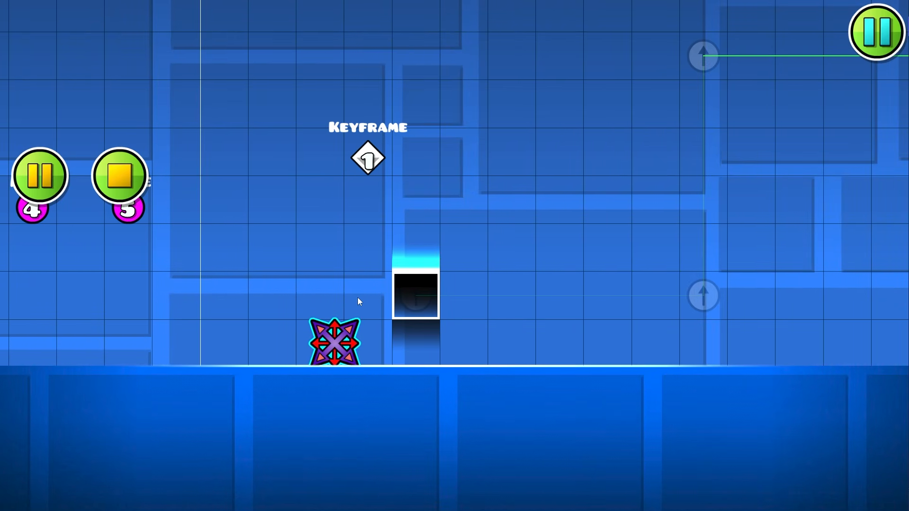
key(Return)
- Move the Keyframe trigger three cells left
ctrl+scroll(562, 280, down, 3)
click(392, 188)
drag(363, 203, 498, 210)
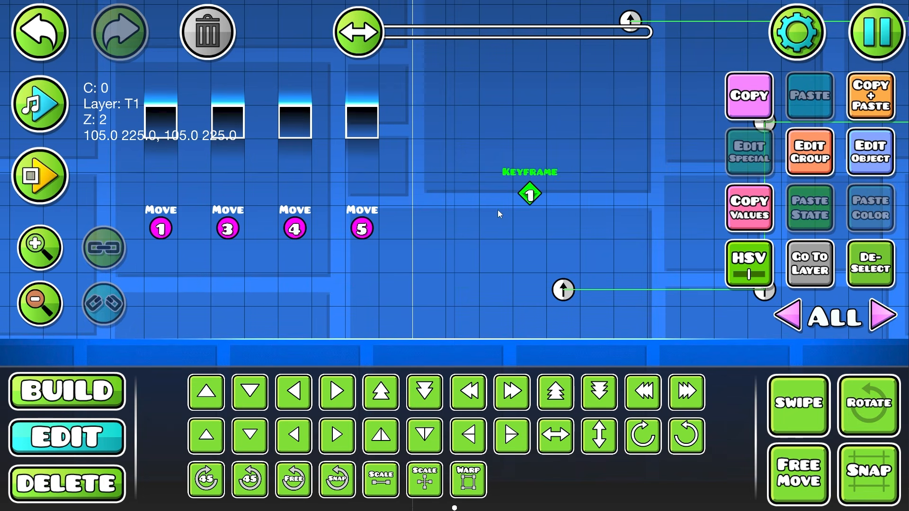
ctrl+scroll(482, 237, down, 1)
drag(403, 166, 394, 207)
key(a)
key(a)
key(a)
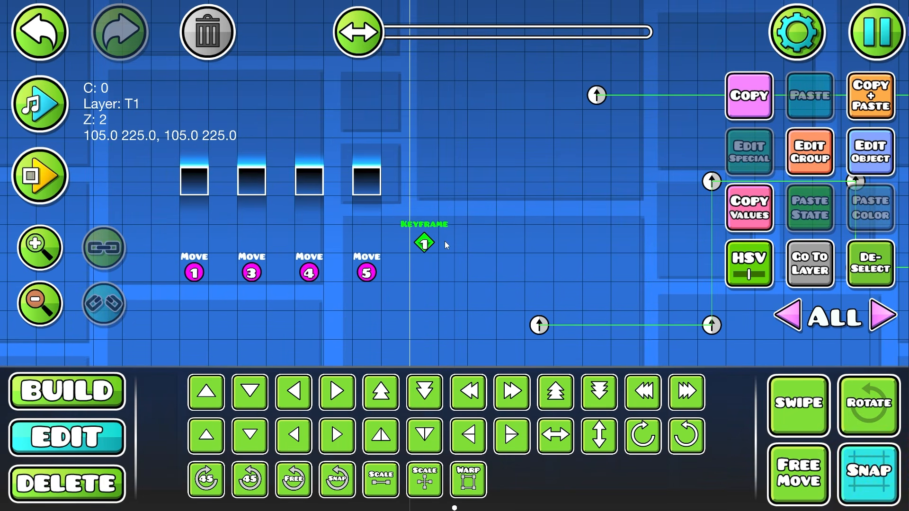
- Duplicate the Keyframe trigger one cell right and one cell down, and set the copy's Target ID to 3
ctrl+scroll(454, 247, up, 1)
click(867, 100)
key(d)
drag(413, 145, 498, 149)
key(s)
click(308, 174)
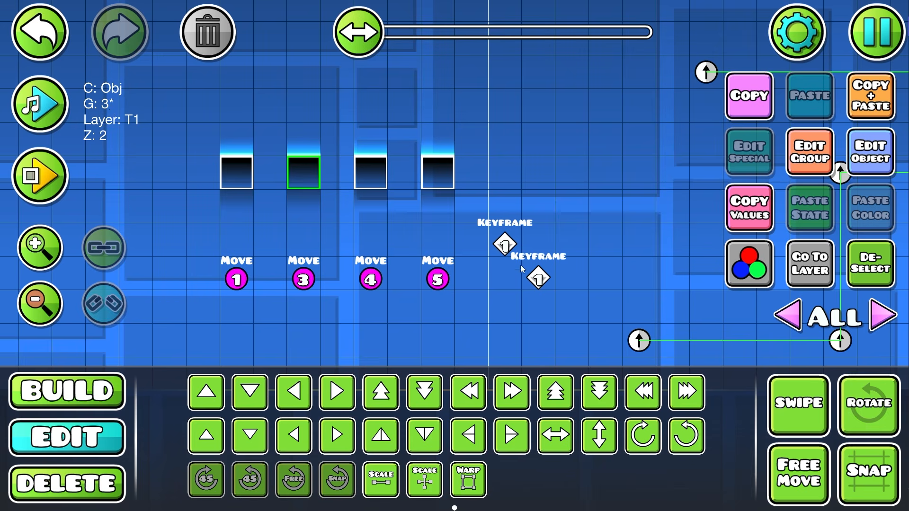
click(538, 278)
click(870, 152)
click(396, 270)
click(396, 270)
click(455, 440)
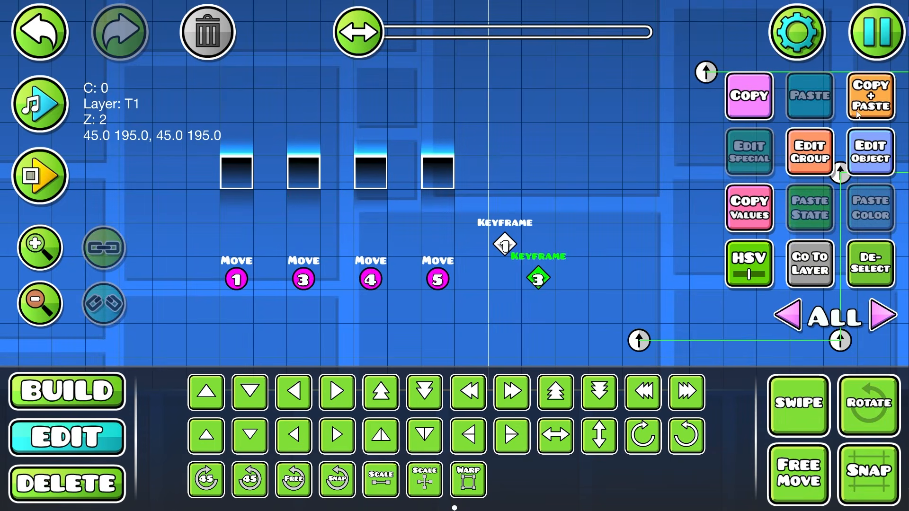
- Duplicate the Keyframe trigger twice more to the right, giving the copies Target IDs 4 and 5
click(858, 112)
click(870, 152)
click(395, 271)
click(455, 440)
click(870, 151)
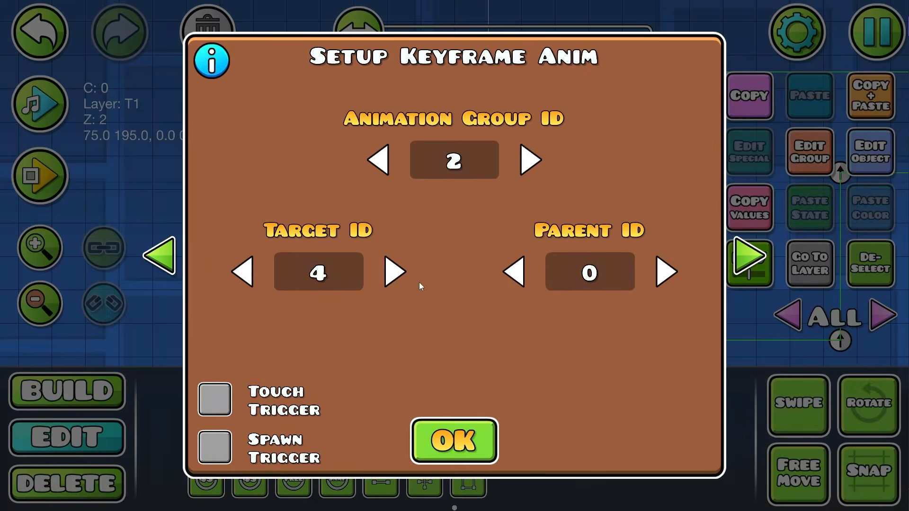
click(396, 272)
click(454, 440)
- Move the three copied Keyframe triggers up one cell, in line with the original, and playtest the level
shift+drag(526, 299, 524, 269)
key(w)
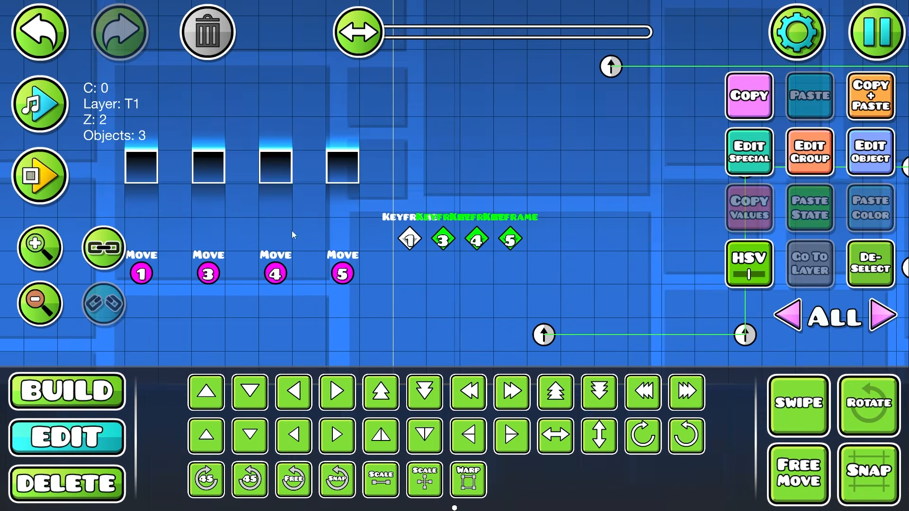
key(Return)
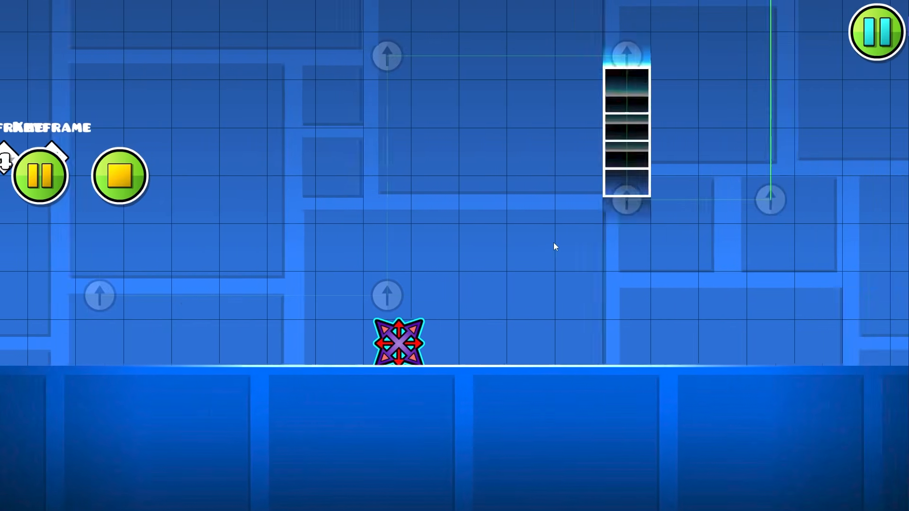
key(Return)
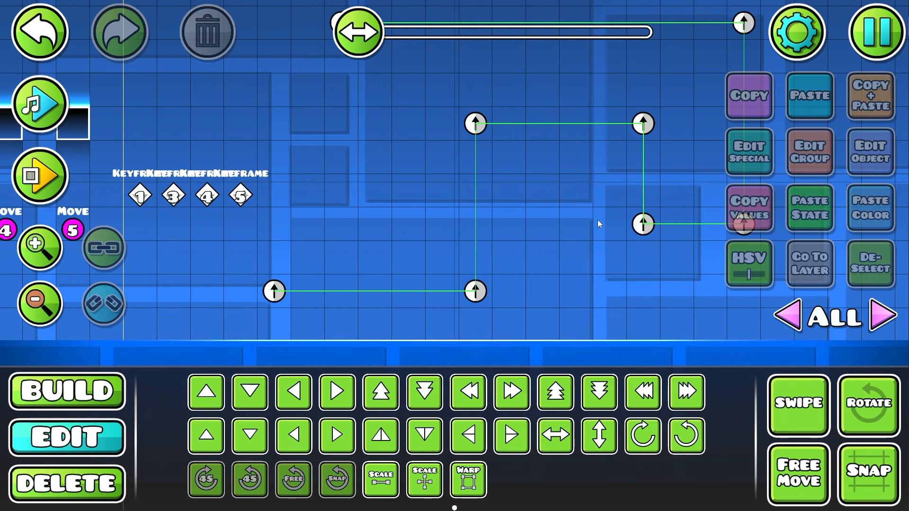
- Move all four Keyframe triggers three cells right and playtest the level
scroll(597, 221, left, 5)
key(f)
shift+drag(471, 189, 417, 181)
key(ctrl+z)
key(d)
key(d)
key(d)
key(Return)
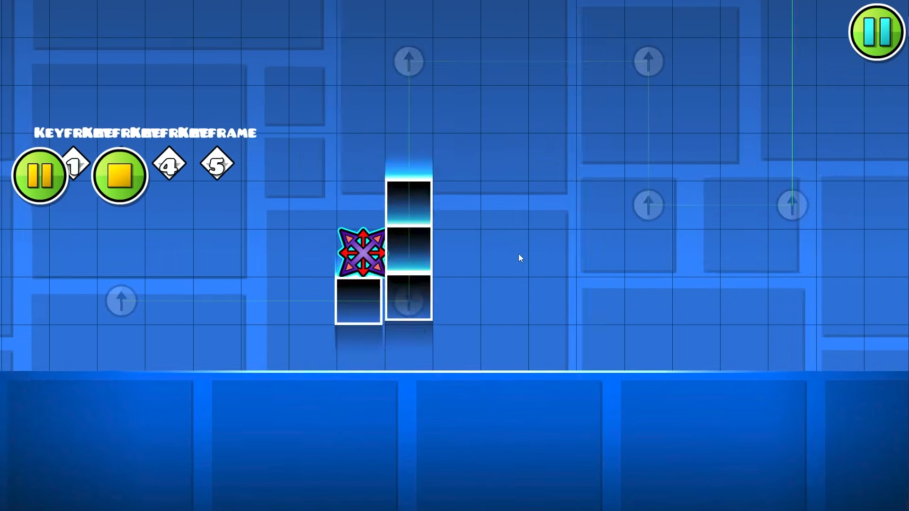
click(132, 183)
drag(331, 262, 430, 303)
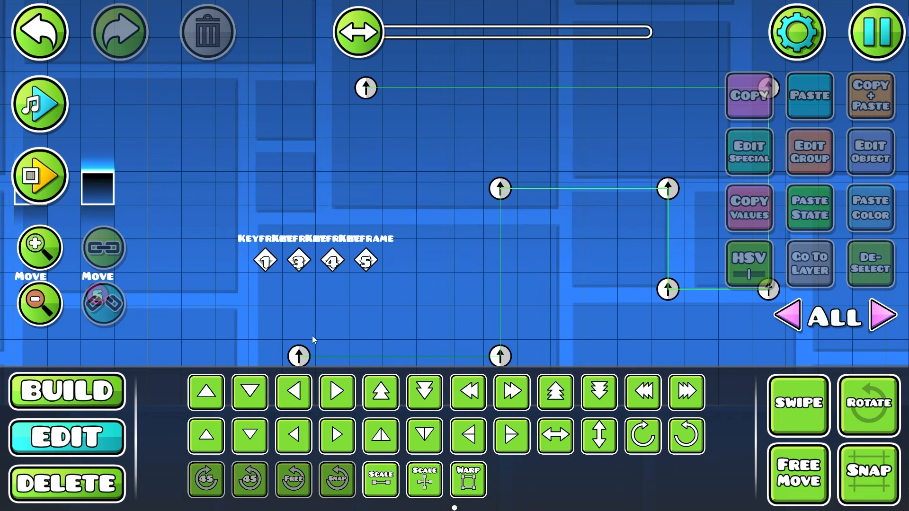
click(299, 356)
drag(376, 294, 373, 259)
ctrl+scroll(369, 256, down, 2)
click(317, 235)
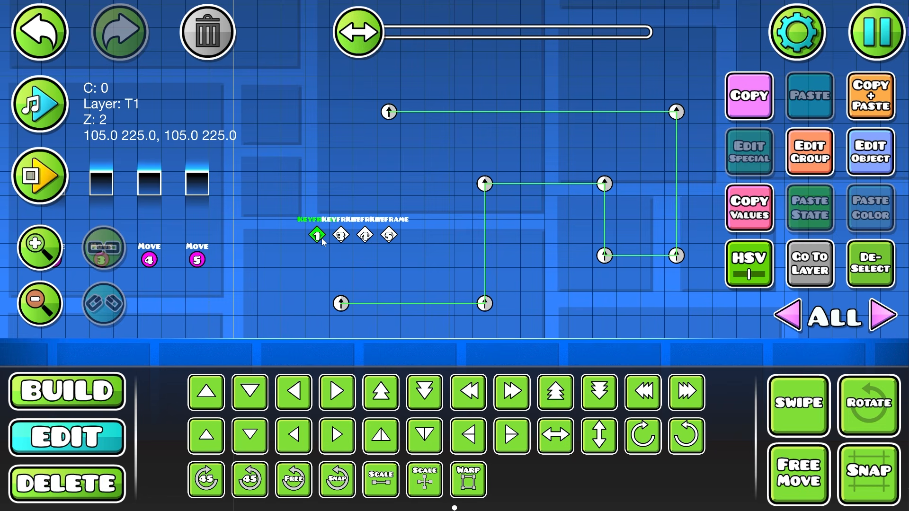
drag(493, 247, 450, 248)
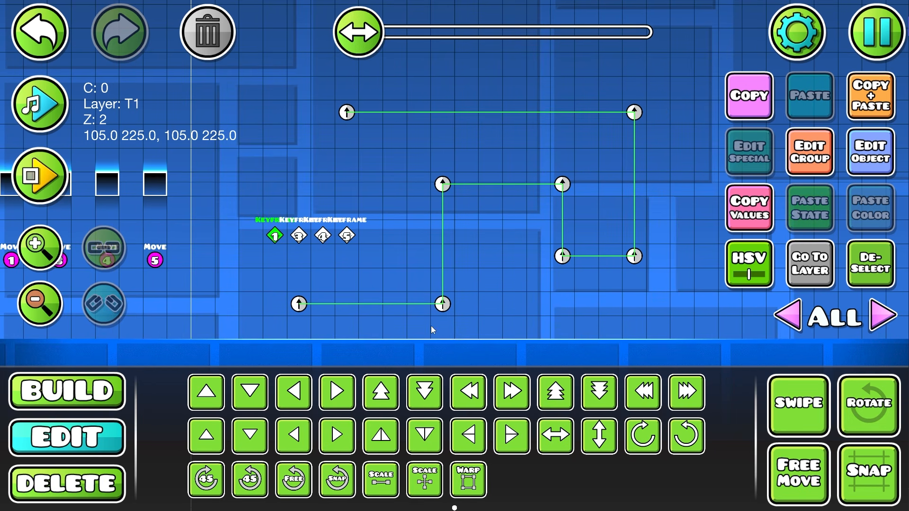
shift+drag(430, 326, 708, 102)
shift+drag(698, 101, 334, 129)
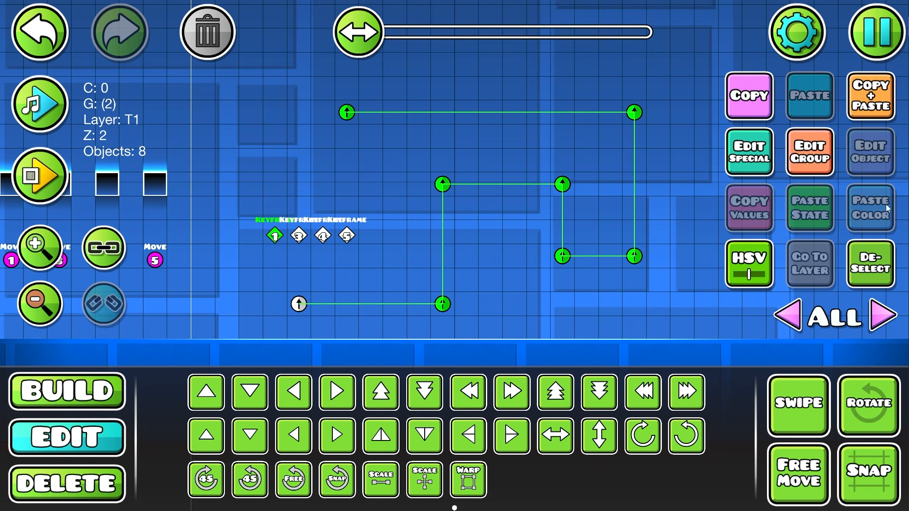
click(870, 265)
- Set all eight path keyframes to Dist timing with Ref Only enabled, and playtest the level
shift+drag(250, 252, 455, 321)
shift+drag(322, 91, 669, 277)
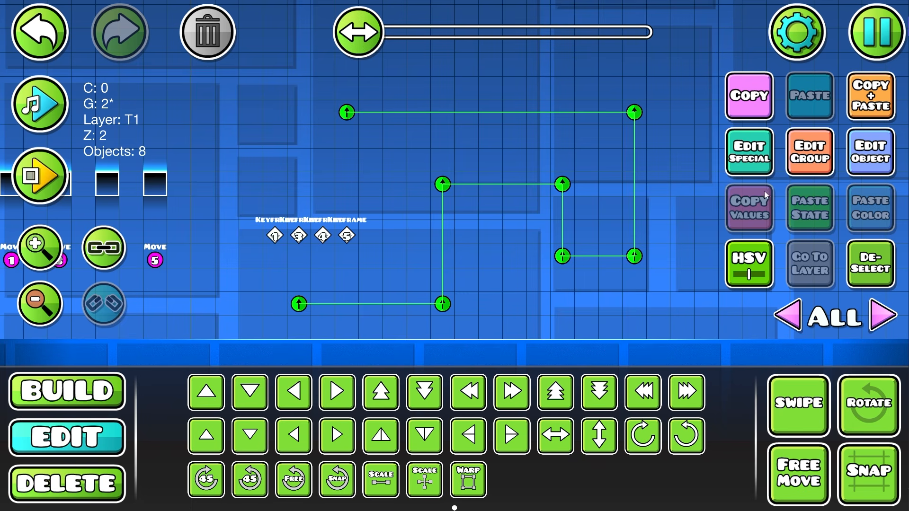
click(842, 167)
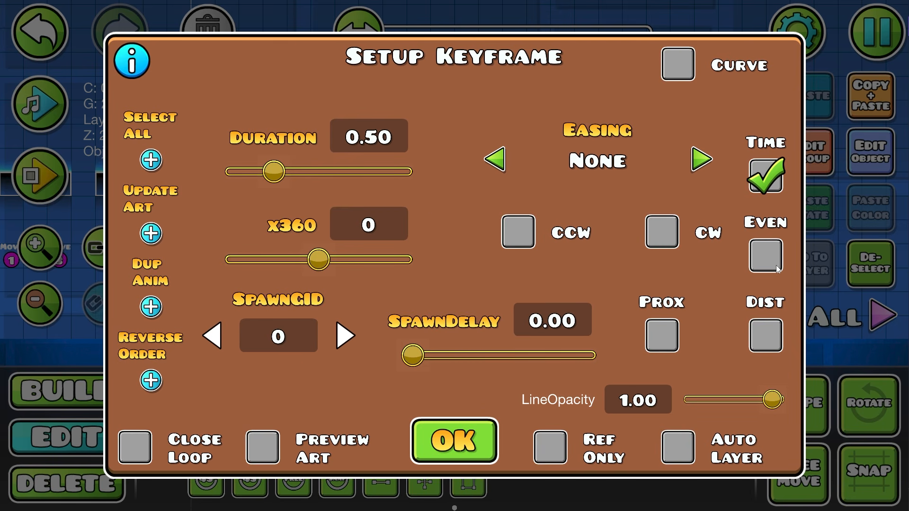
click(755, 321)
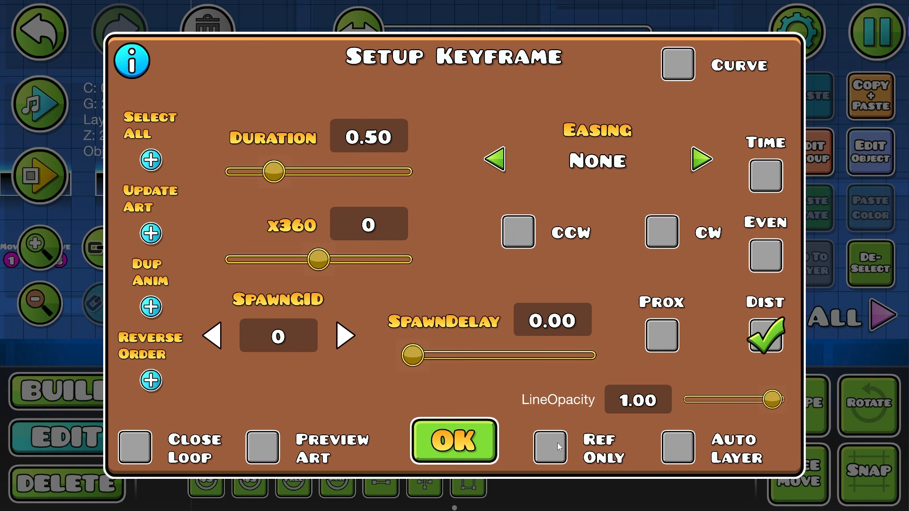
click(492, 449)
click(40, 175)
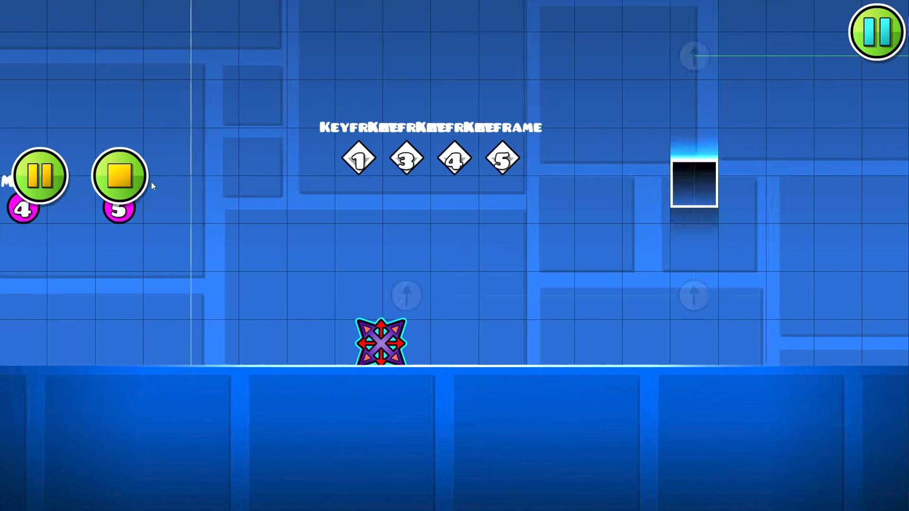
click(120, 174)
- Try moving the path's first keyframe onto its last keyframe, and undo the move
drag(240, 223, 234, 224)
click(211, 304)
click(856, 272)
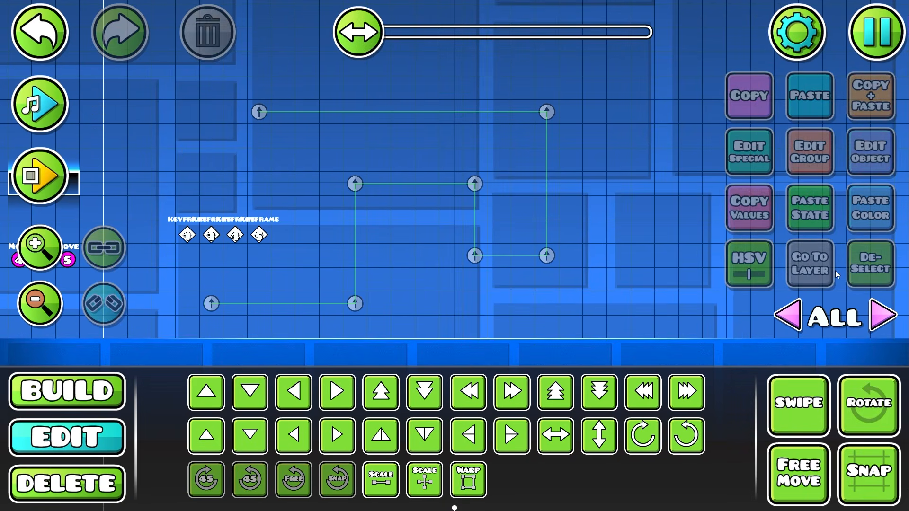
drag(287, 301, 377, 287)
ctrl+scroll(378, 291, up, 4)
click(242, 306)
drag(249, 306, 308, 37)
key(ctrl+z)
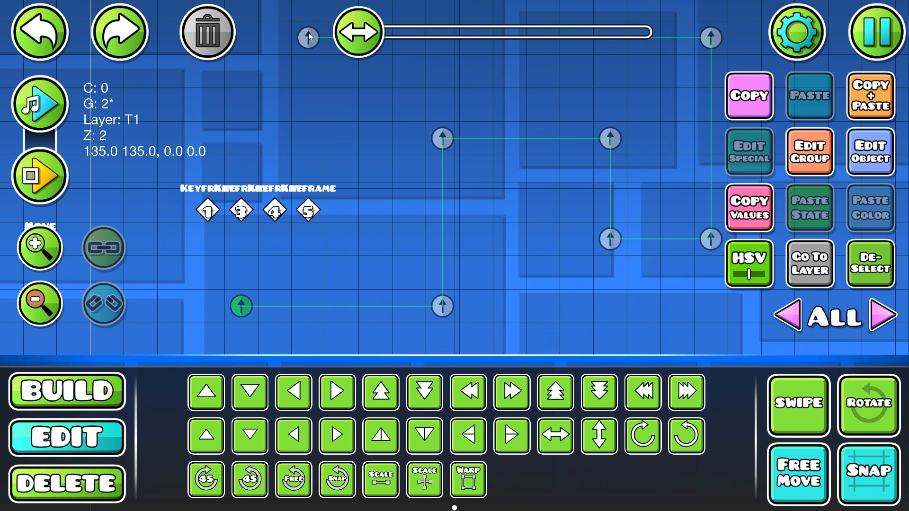
- Change the duration of the path's first keyframe and playtest the level
click(844, 160)
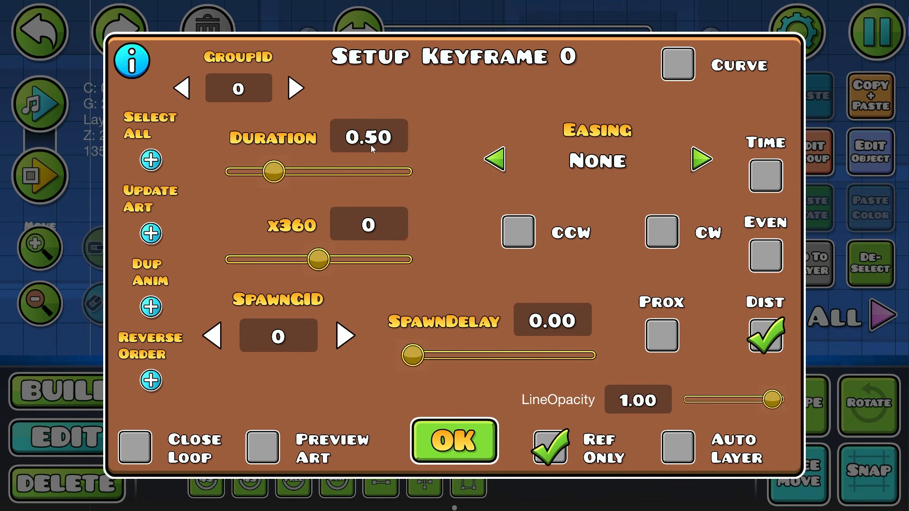
key(BackSpace)
key(BackSpace)
click(471, 426)
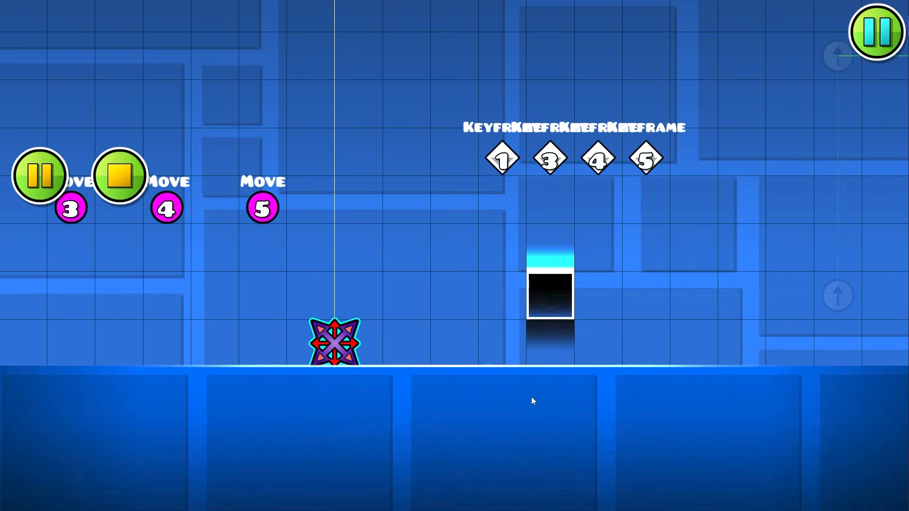
key(Return)
key(Return)
- Set the duration of all eight path keyframes to 10 and playtest the level
drag(463, 254, 372, 267)
shift+drag(371, 267, 542, 283)
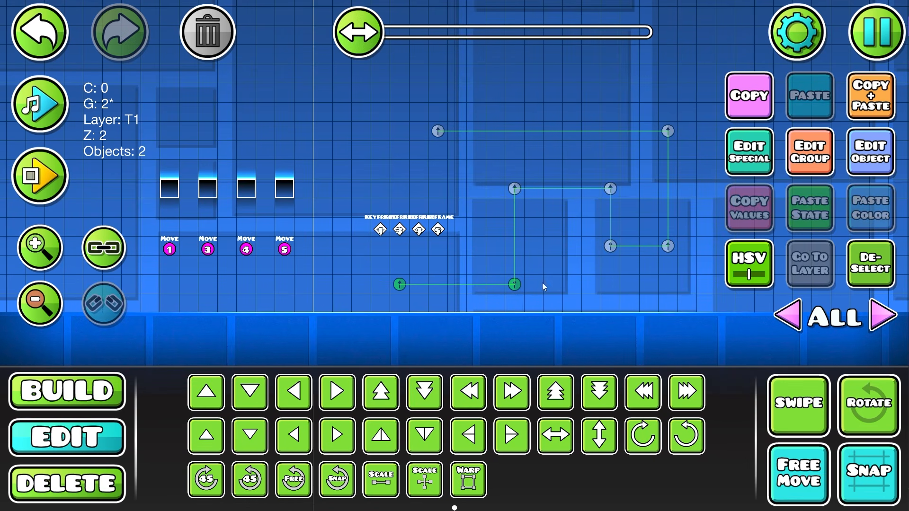
shift+drag(417, 107, 646, 193)
shift+drag(577, 143, 682, 260)
shift+click(668, 131)
click(851, 162)
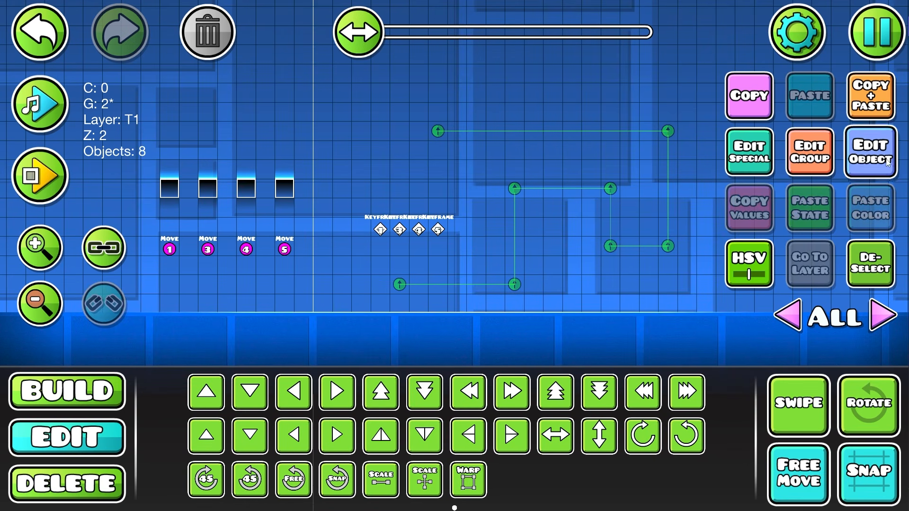
click(382, 144)
text(10)
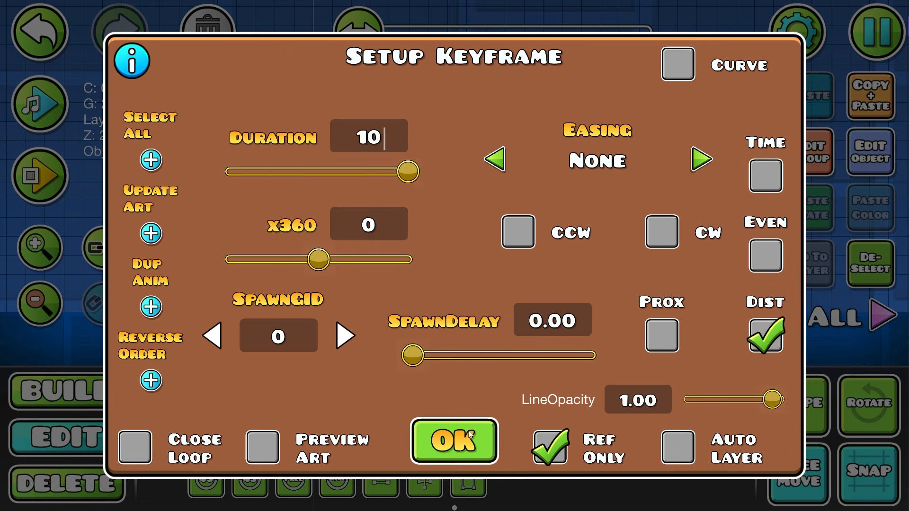
click(454, 440)
key(Return)
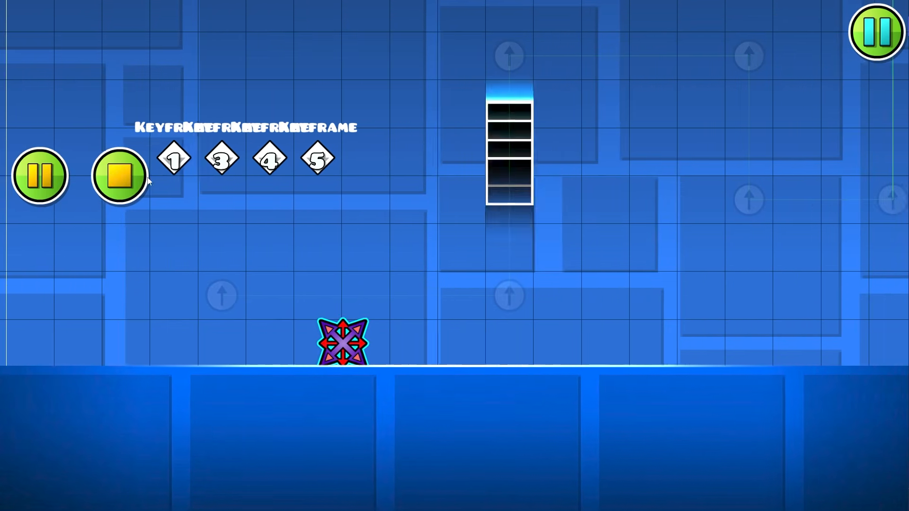
click(133, 179)
- Replace the duration of 10 on all eight path keyframes with a different value, and playtest the level
shift+drag(299, 274, 467, 319)
shift+drag(347, 122, 562, 214)
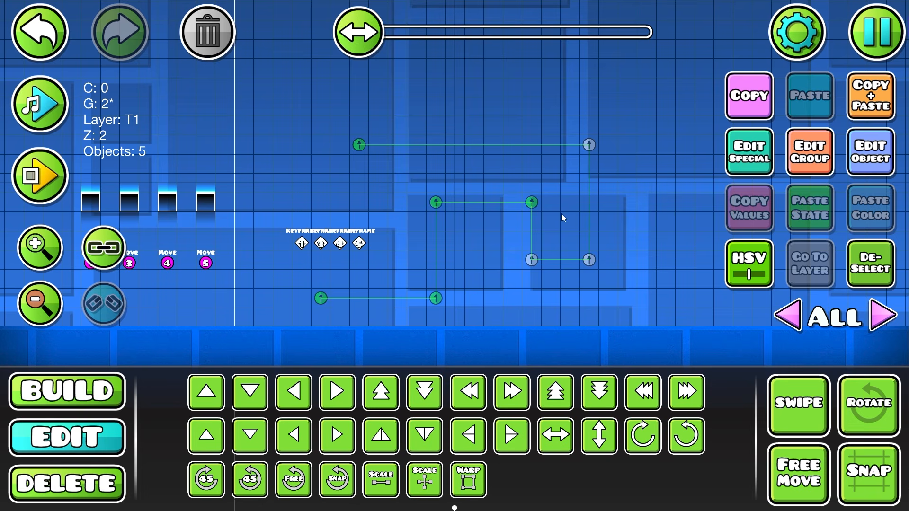
shift+drag(515, 280, 609, 132)
click(856, 158)
click(352, 143)
key(BackSpace)
key(BackSpace)
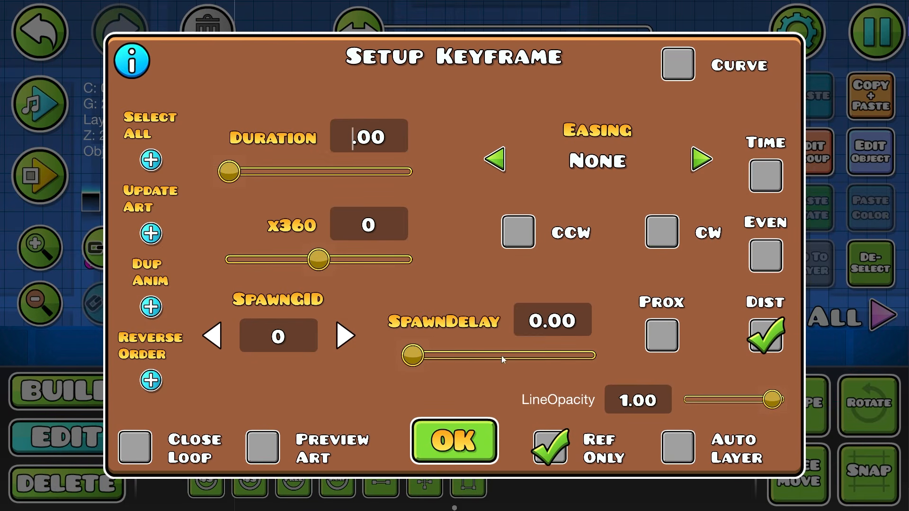
click(482, 426)
click(40, 176)
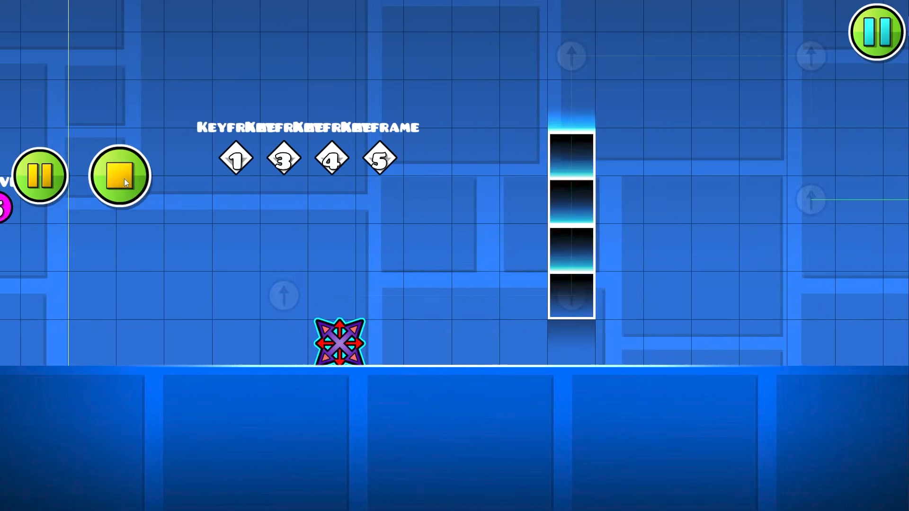
click(125, 180)
- Set the duration of all eight path keyframes to 5 and playtest the level
shift+drag(375, 270, 516, 290)
shift+drag(417, 95, 673, 186)
shift+drag(566, 140, 615, 196)
shift+drag(615, 196, 669, 246)
click(870, 152)
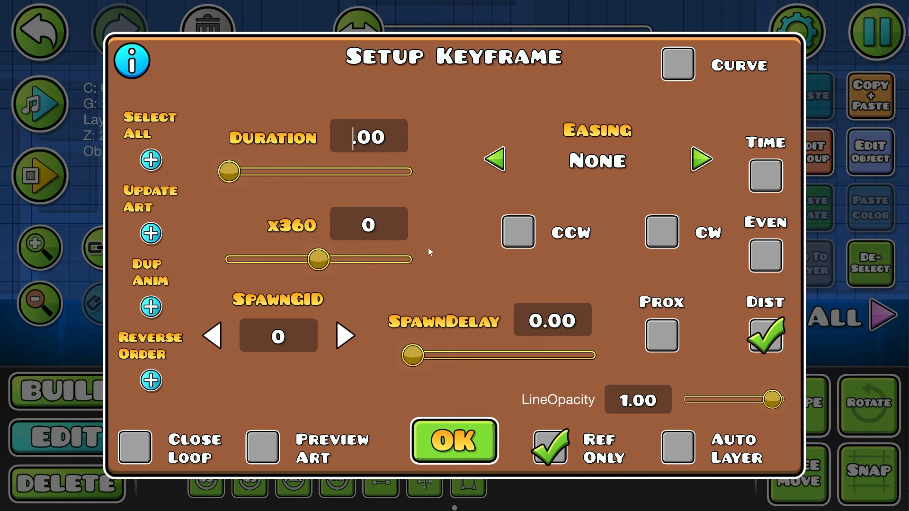
text(5)
click(453, 433)
click(40, 176)
click(379, 255)
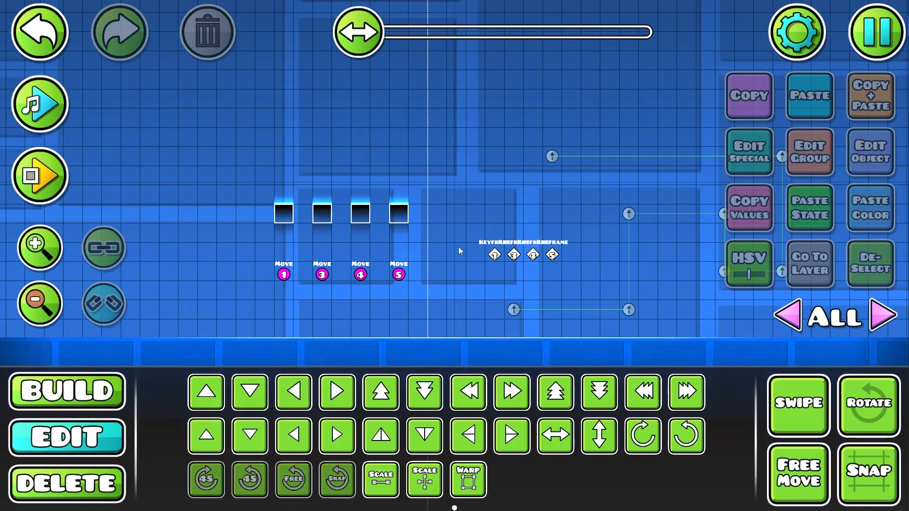
- Playtest the level, jumping onto the moving blocks to check their spacing
click(495, 255)
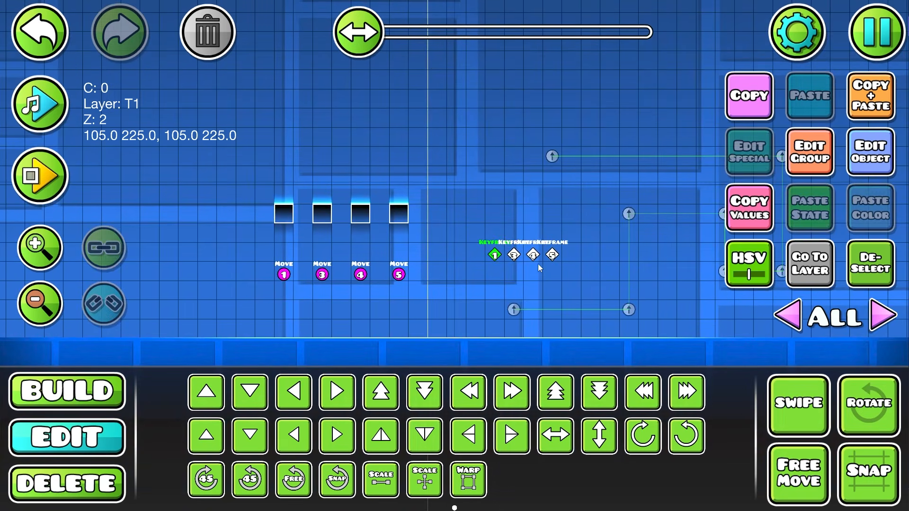
ctrl+scroll(538, 266, up, 2)
drag(539, 265, 470, 265)
key(Return)
click(502, 275)
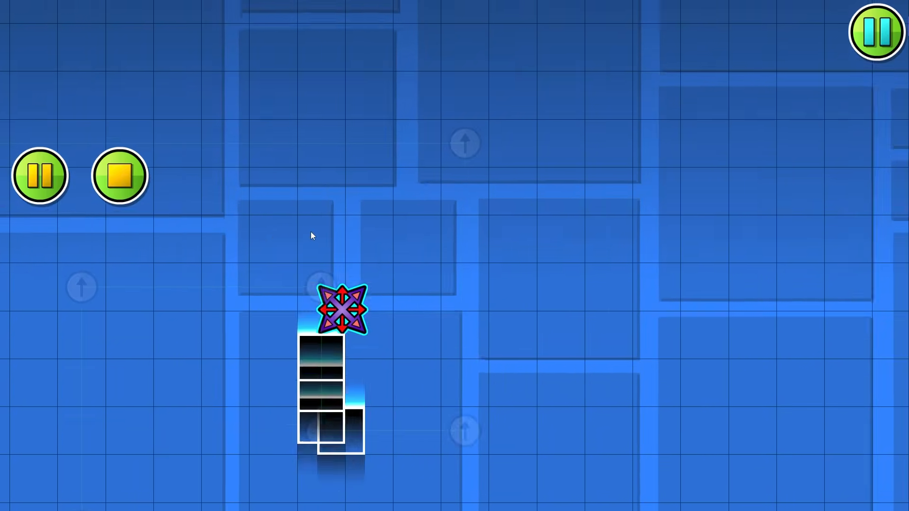
key(Return)
- Spread the four Keyframe triggers out to two-cell spacing and playtest the level
drag(331, 251, 603, 181)
ctrl+scroll(338, 271, up, 2)
click(229, 261)
drag(259, 268, 439, 265)
key(a)
key(a)
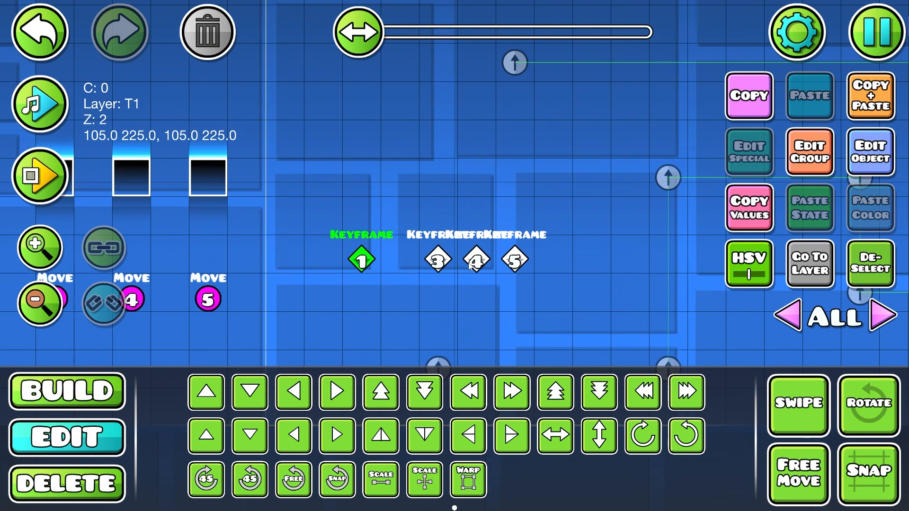
click(514, 261)
key(d)
key(Return)
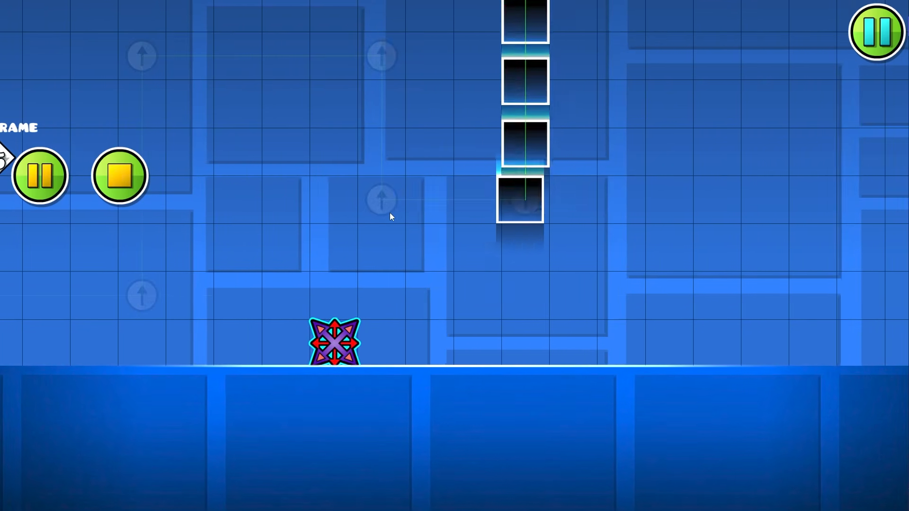
key(Return)
- Move all four Keyframe triggers one cell up and playtest the level
click(297, 199)
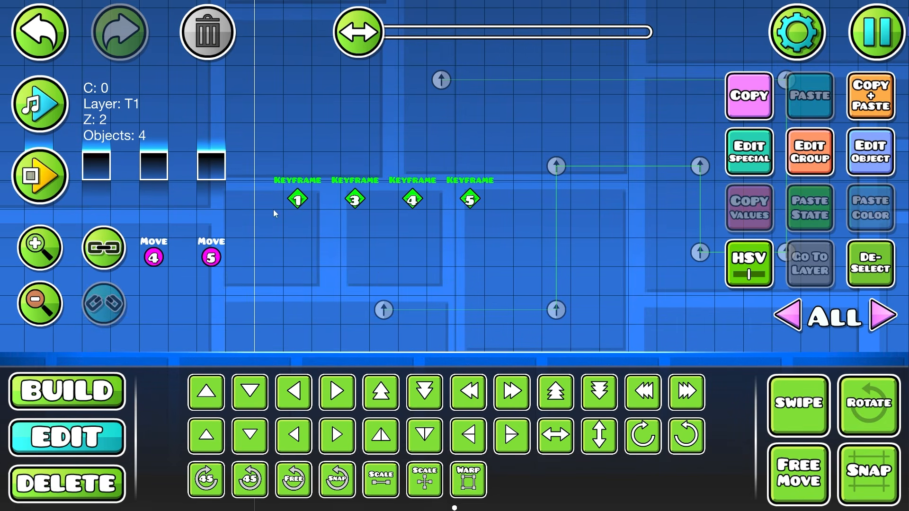
click(40, 175)
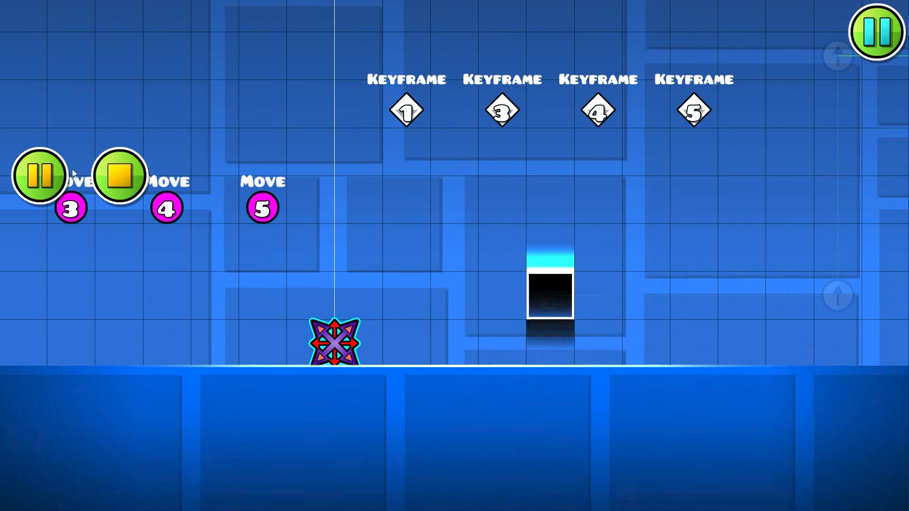
click(113, 184)
key(1)
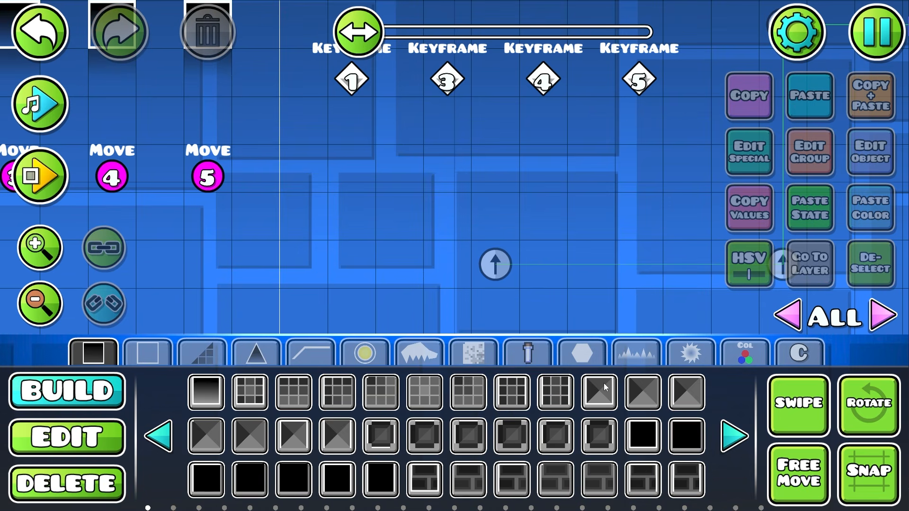
- Build an L-shaped outline of black blocks, with a left column down to the ground and a row along the top
click(735, 434)
click(157, 435)
drag(354, 318, 382, 274)
click(206, 480)
click(424, 178)
drag(486, 199, 441, 240)
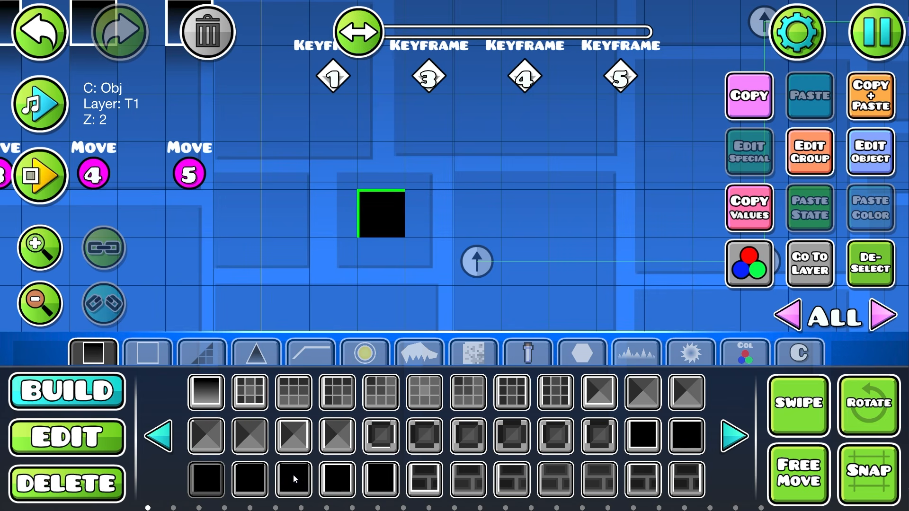
click(429, 213)
click(381, 260)
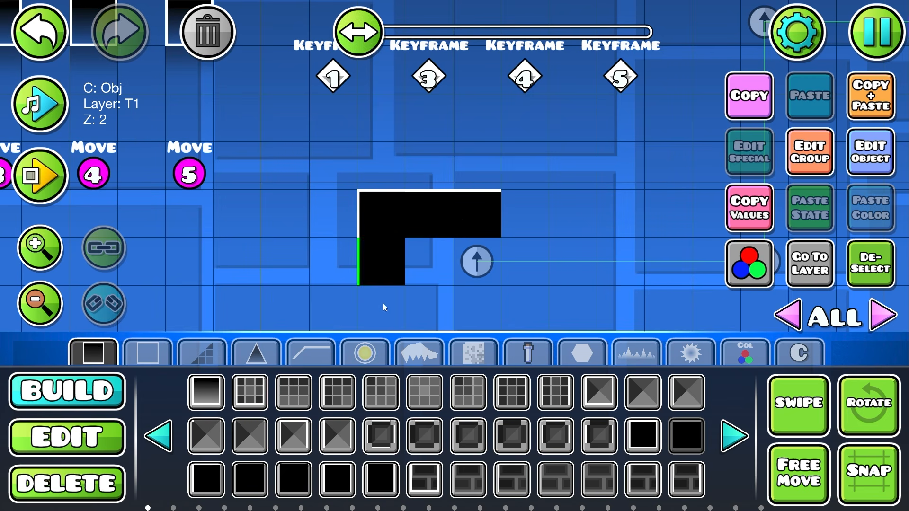
click(201, 50)
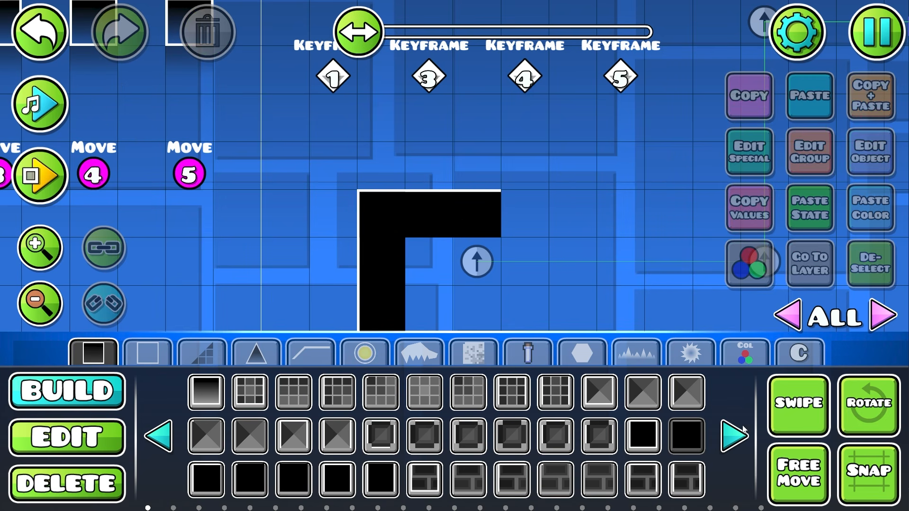
- Delete the top-row and right-hand blocks of the black structure, keeping only its left column
click(742, 431)
click(160, 435)
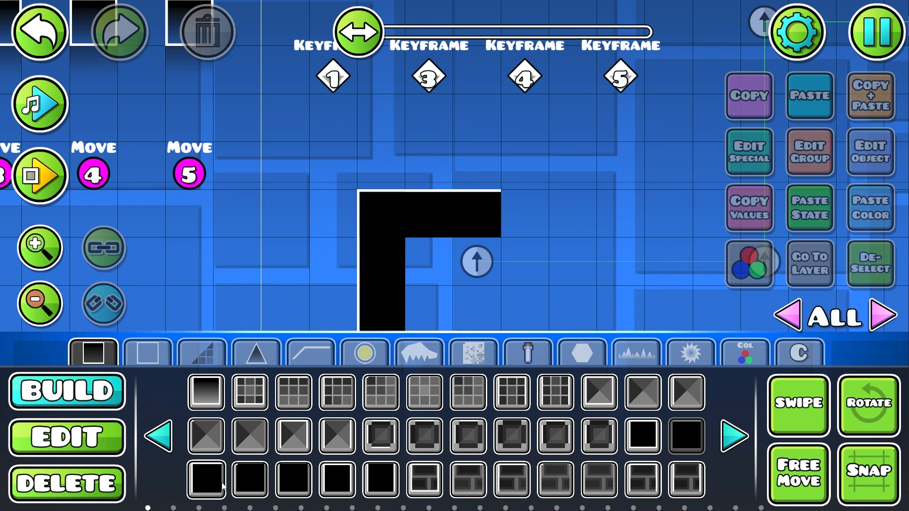
click(524, 214)
click(525, 293)
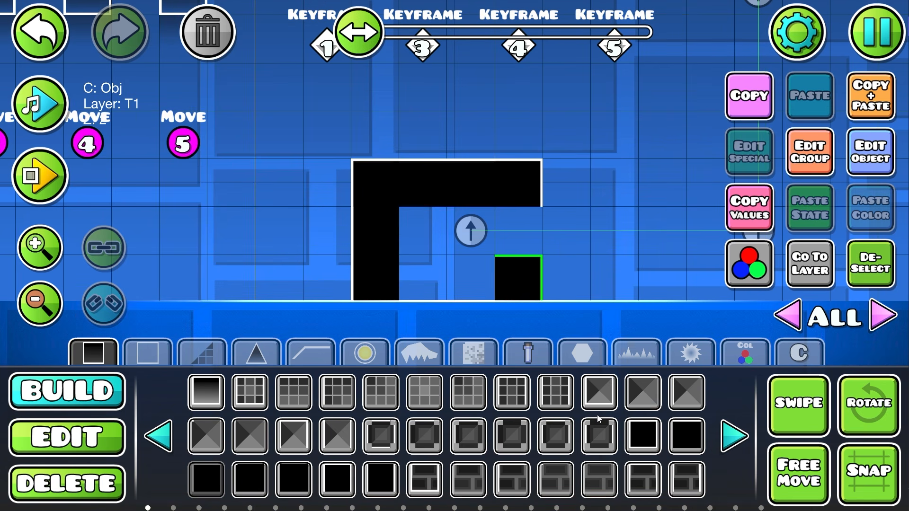
key(Delete)
drag(631, 246, 593, 272)
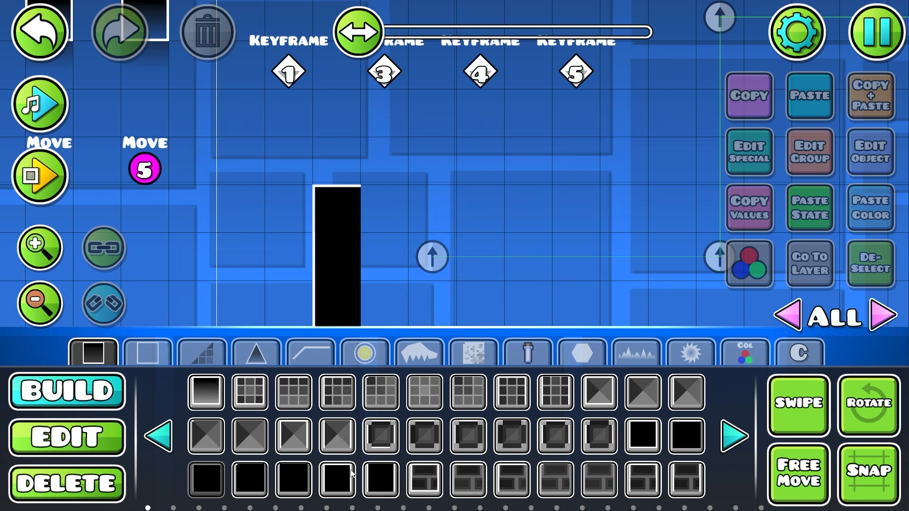
- Build the structure's upper arm from three black blocks outlined above and below, with a capped right end
click(351, 473)
click(479, 211)
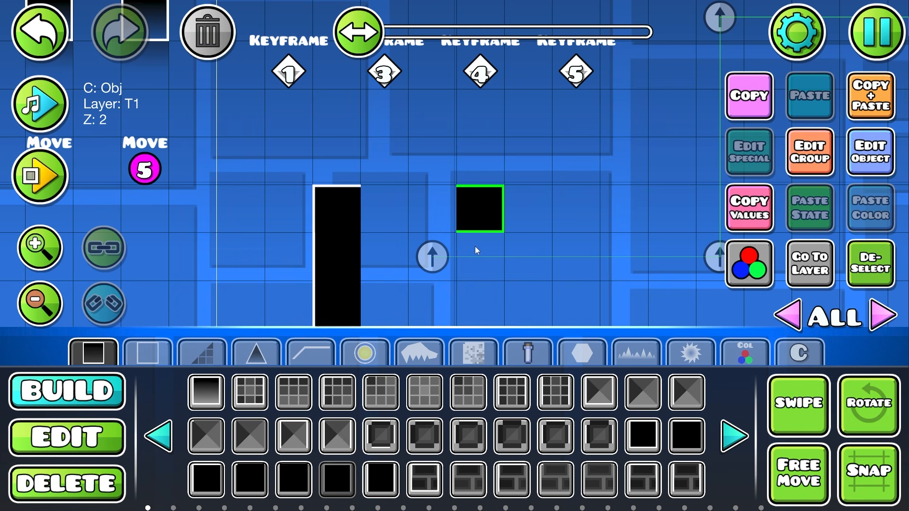
click(411, 234)
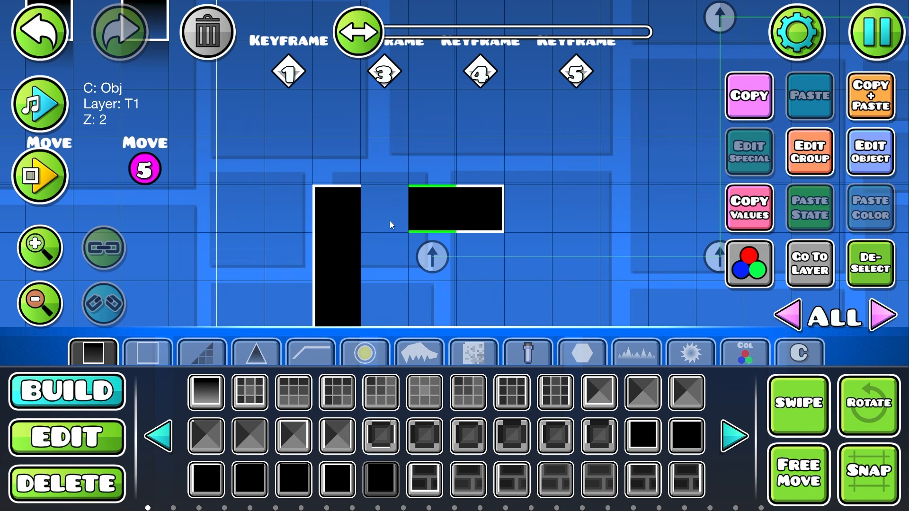
click(391, 225)
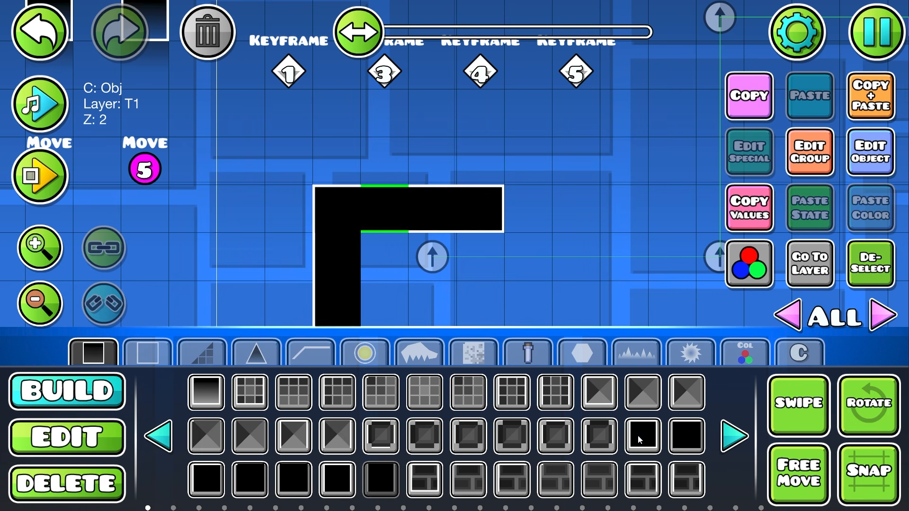
- Build the lower arm on the ground from two top-outlined black blocks and a right corner block
click(687, 435)
click(386, 305)
click(433, 307)
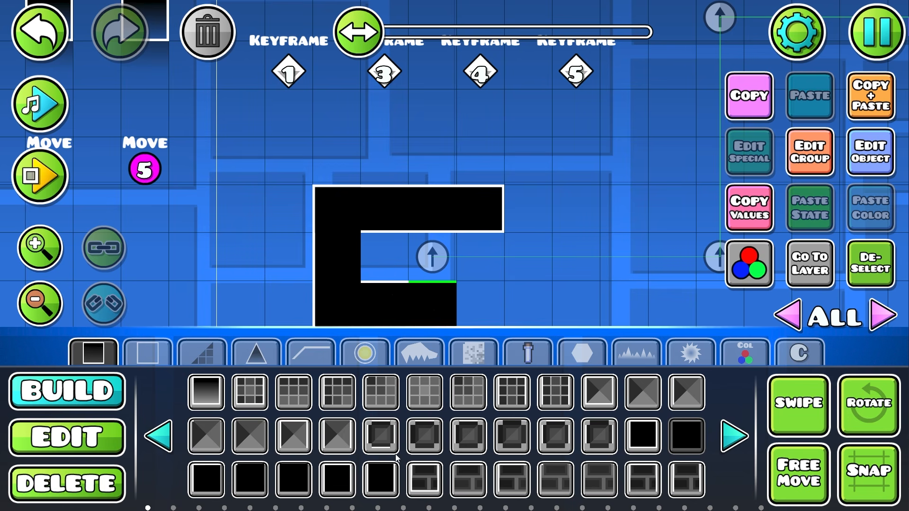
click(472, 296)
click(850, 268)
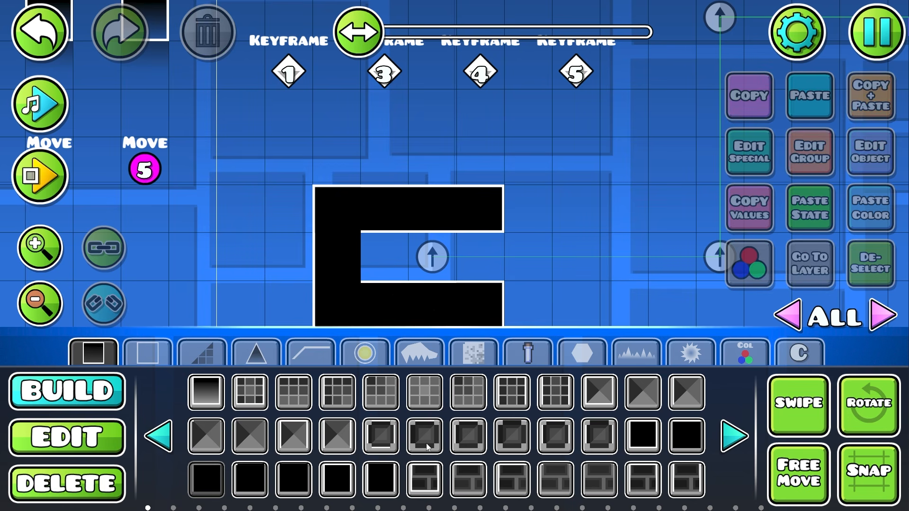
- Fill the gap between the arms with two solid black blocks and add a black gradient fading out to the right
click(394, 264)
click(659, 358)
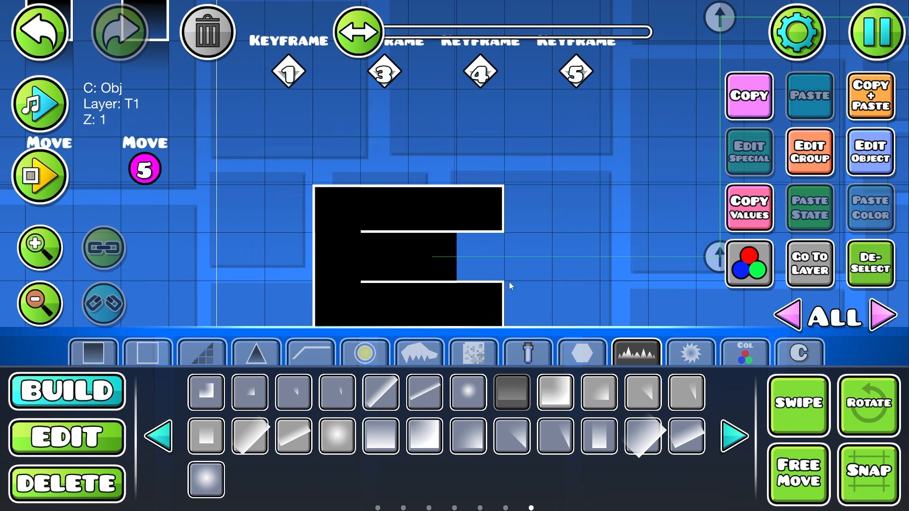
click(856, 161)
click(561, 280)
click(696, 424)
drag(469, 301, 446, 313)
key(Escape)
key(Escape)
click(870, 263)
key(2)
ctrl+scroll(511, 279, up, 3)
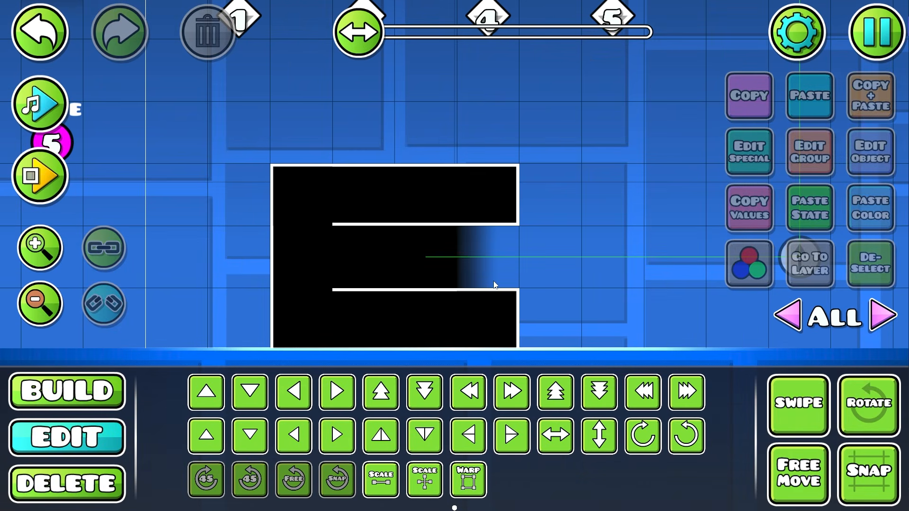
- Set a gradient in the gap to Z layer T2, enlarge it past both outlines and shift it left over their inner ends
click(493, 285)
click(812, 166)
click(516, 402)
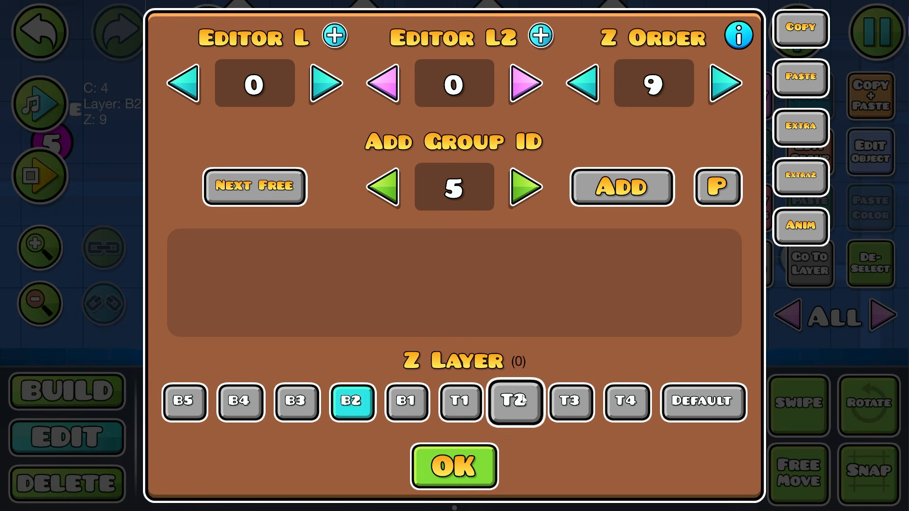
key(Escape)
drag(499, 291, 549, 308)
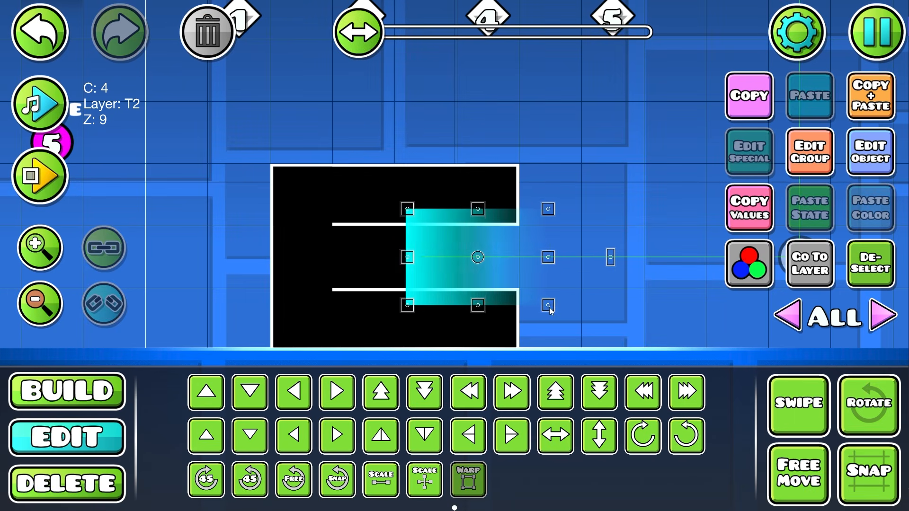
key(a)
key(shift+a)
key(shift+a)
key(shift+a)
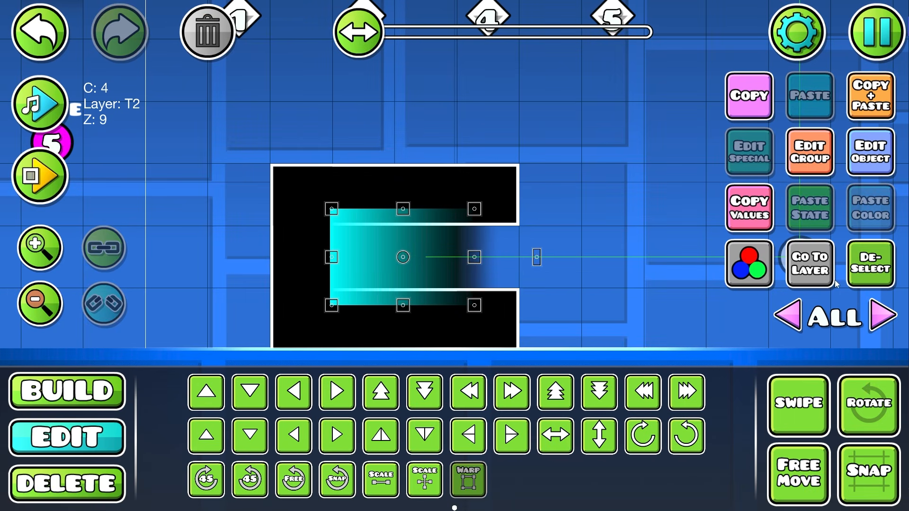
click(865, 268)
ctrl+scroll(635, 264, down, 9)
ctrl+scroll(465, 266, up, 5)
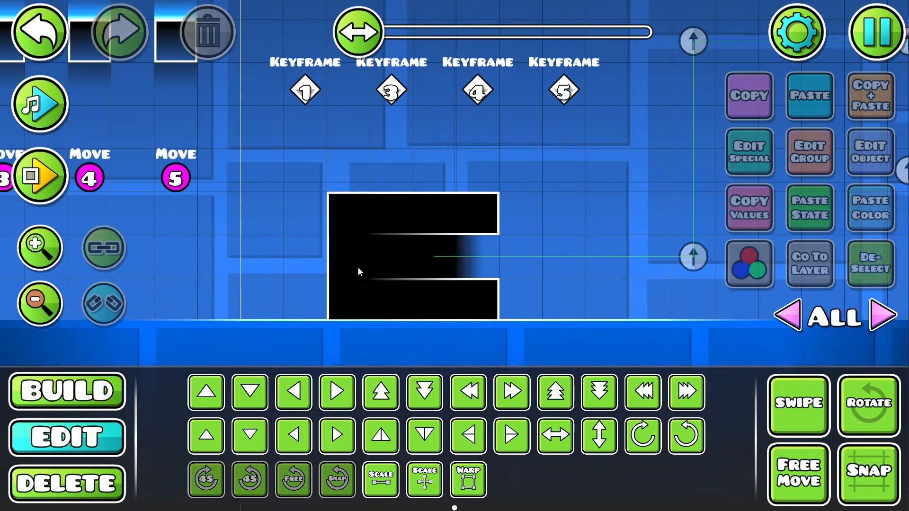
- Place a yellow jump pad on the ground just before the black structure and playtest the level
key(1)
click(362, 300)
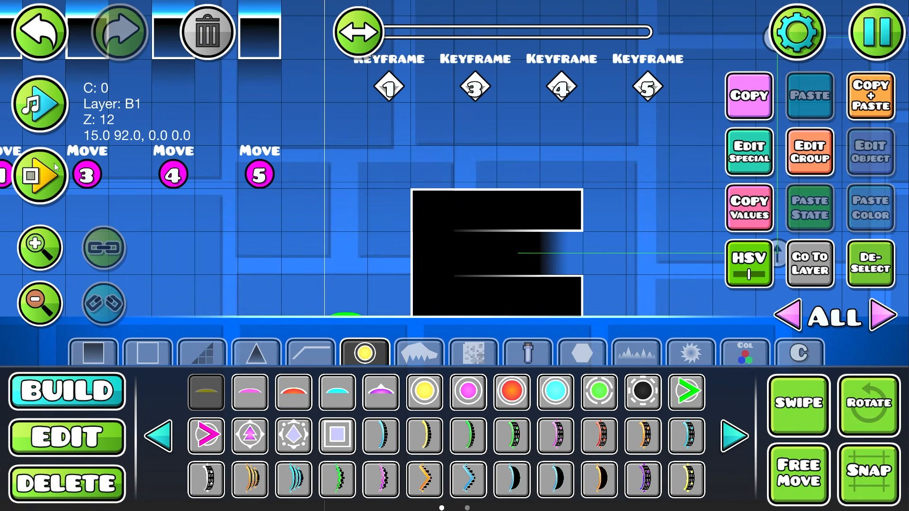
click(54, 164)
click(142, 173)
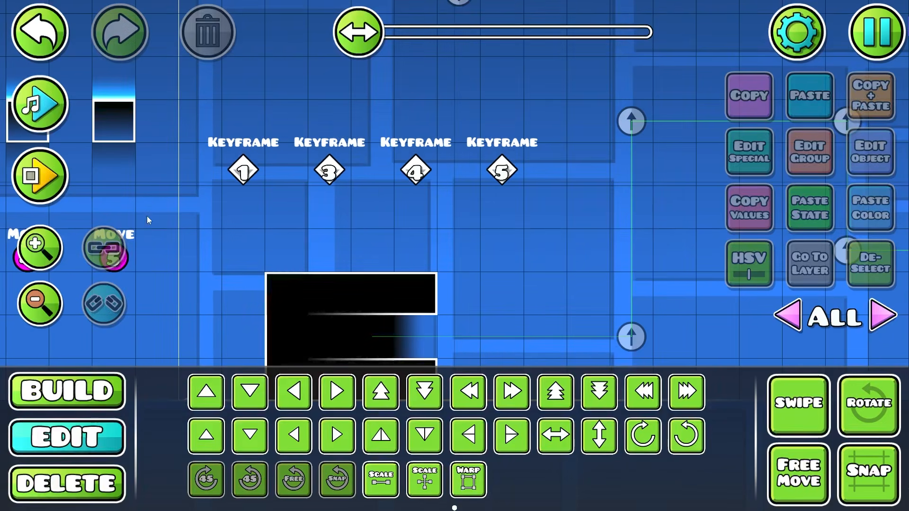
- Put the two fill blocks and two gradients between the arms on Z layer T2 and playtest the level
click(365, 327)
ctrl+scroll(507, 267, up, 2)
click(489, 256)
shift+click(490, 253)
key(w)
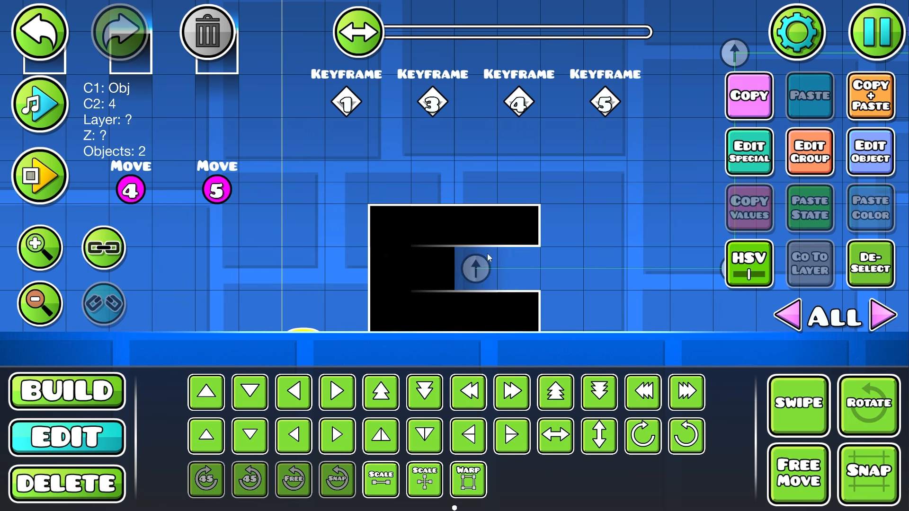
key(s)
shift+click(436, 256)
key(w)
key(s)
shift+click(445, 272)
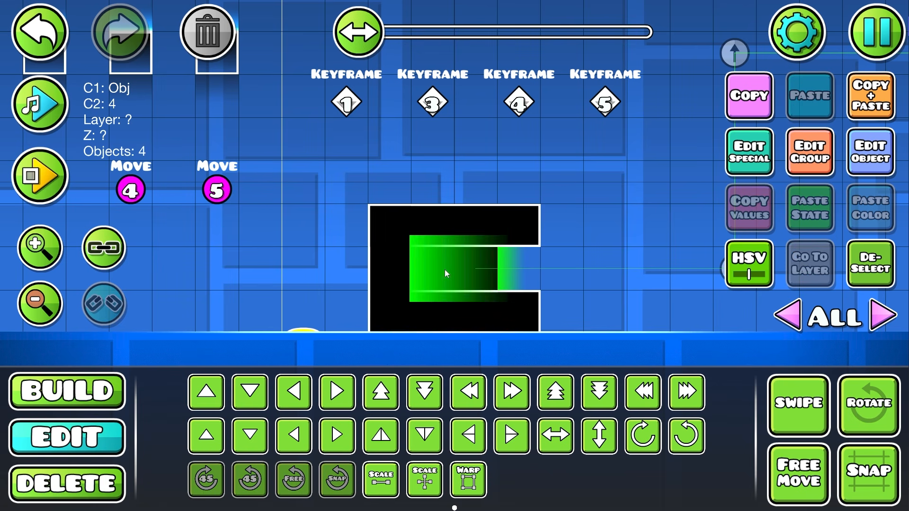
key(w)
key(s)
click(808, 156)
click(513, 403)
key(Escape)
click(859, 269)
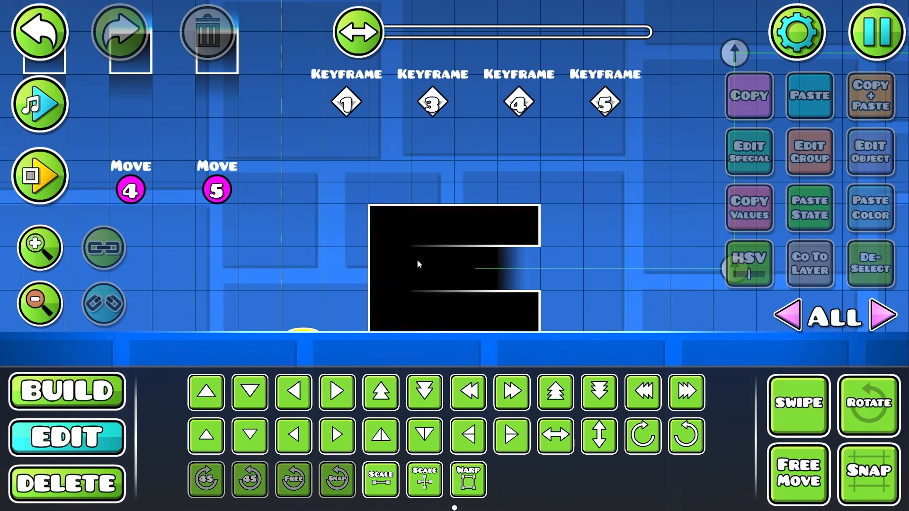
click(60, 171)
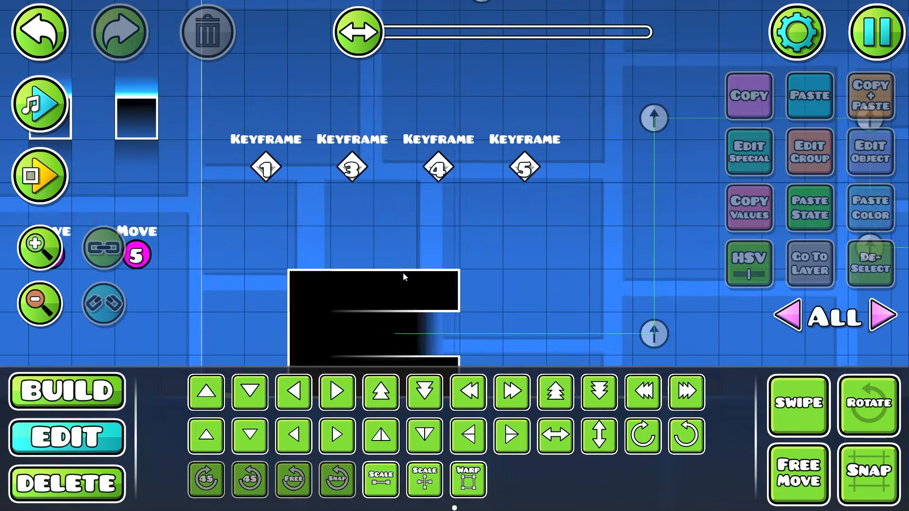
- Move all four Keyframe triggers two cells up
key(1)
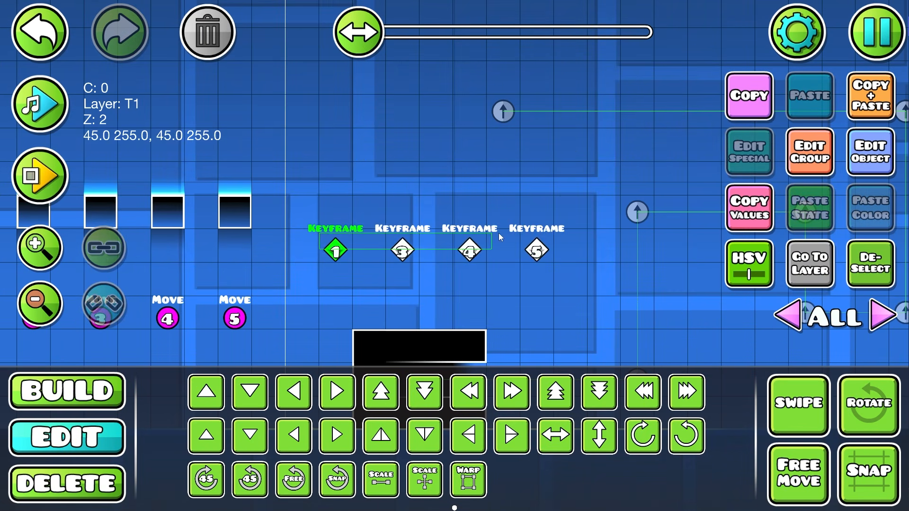
shift+drag(498, 233, 587, 170)
key(w)
key(w)
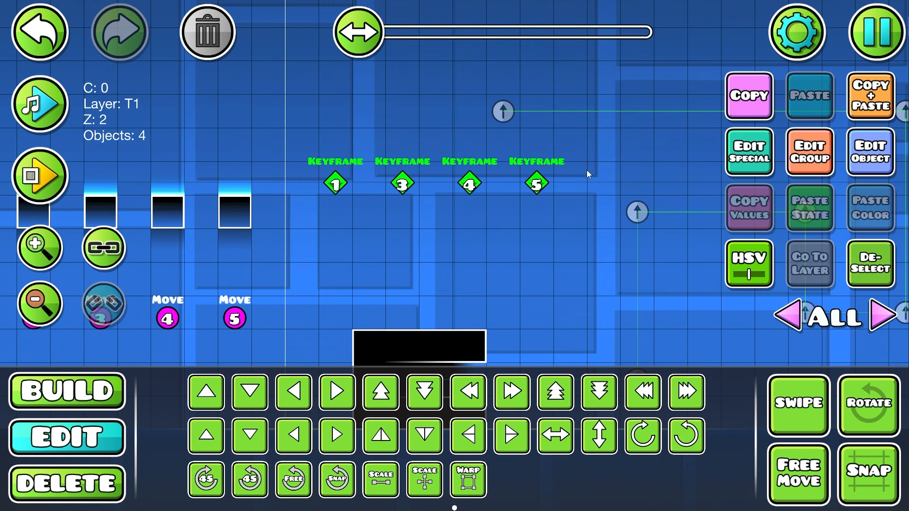
- Add the four Keyframe triggers to group 6 and enable Spawn Trigger on them
click(805, 163)
click(652, 198)
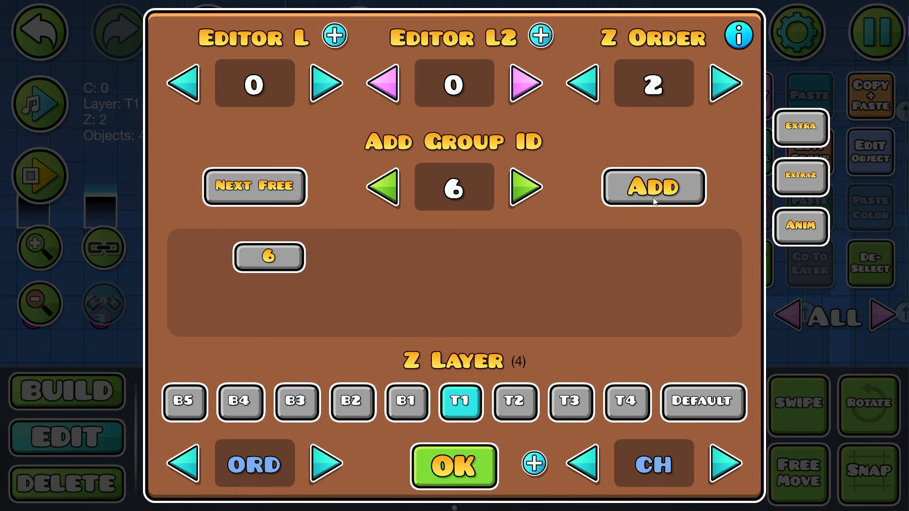
key(Escape)
click(874, 169)
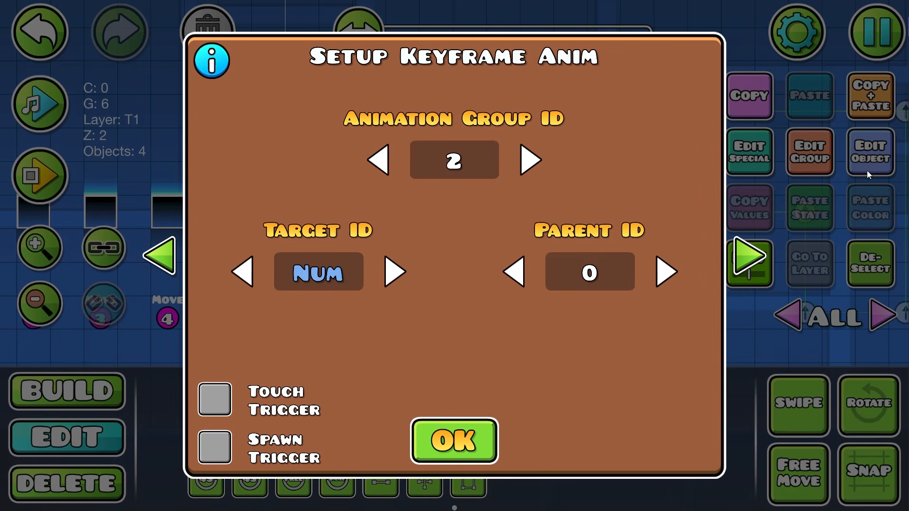
click(211, 454)
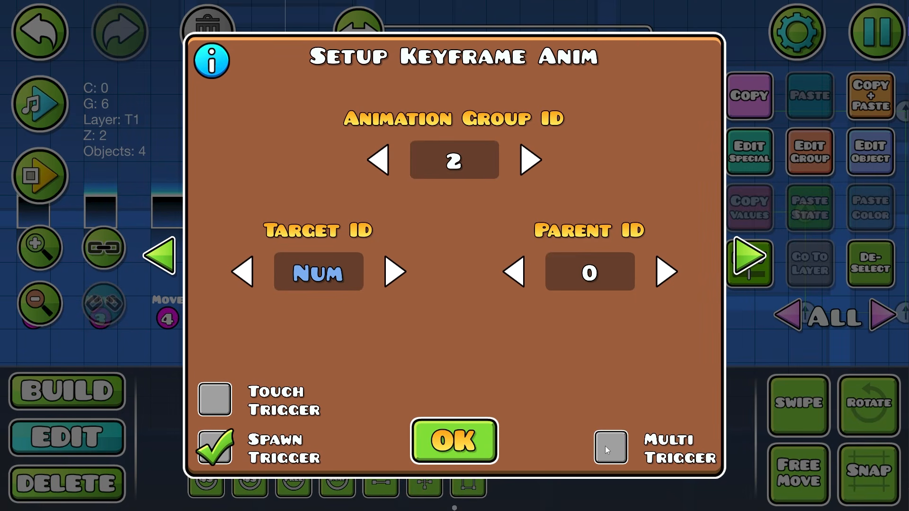
key(Escape)
- Playtest the level over the black structure with the spawn-triggered Keyframe triggers
click(47, 177)
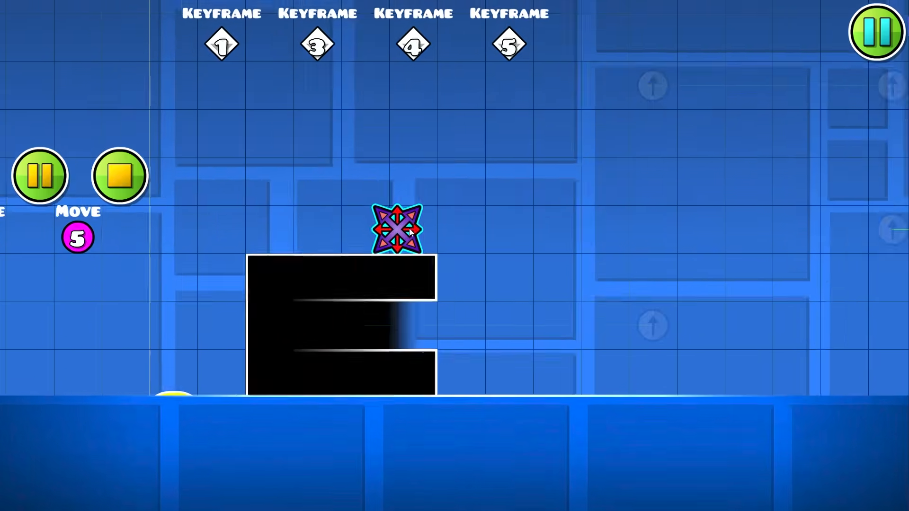
click(119, 176)
key(1)
ctrl+scroll(500, 235, down, 1)
ctrl+scroll(499, 234, up, 1)
key(2)
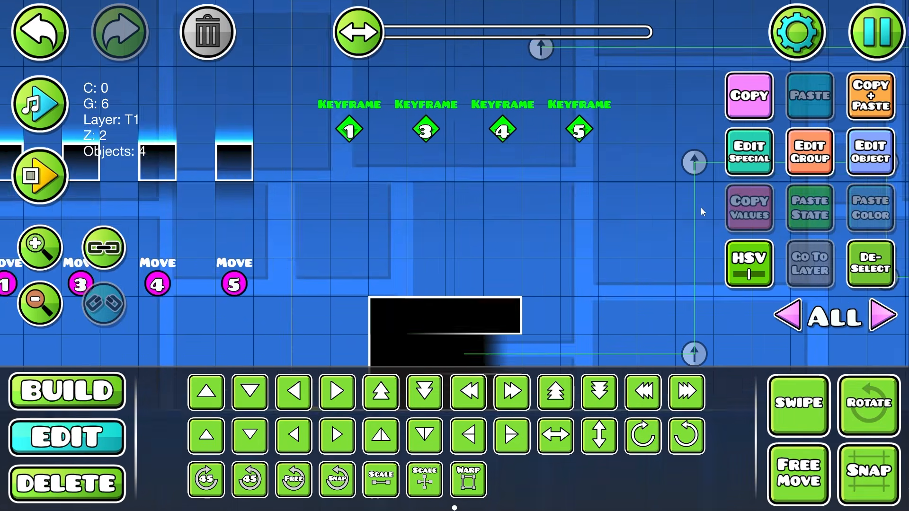
- Place a Spawn trigger below the Keyframe triggers and set its Group ID to 6
key(1)
click(738, 358)
click(513, 406)
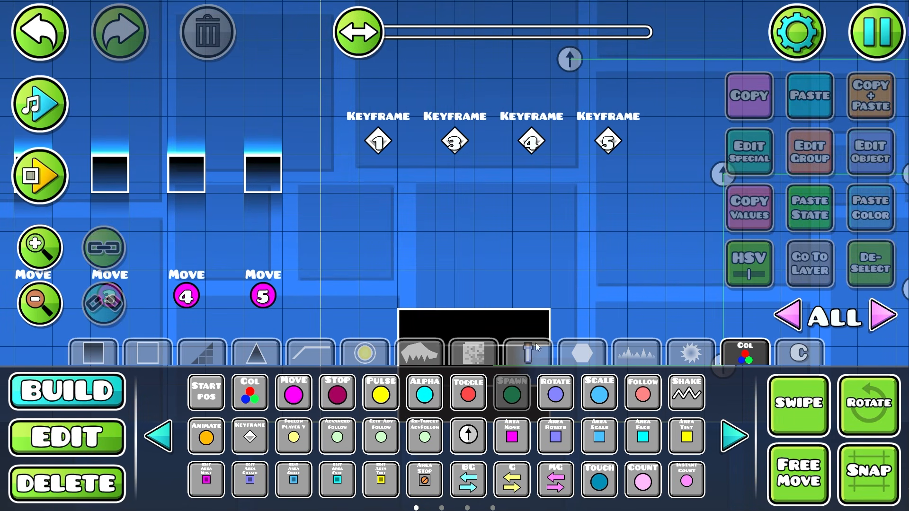
click(535, 265)
key(2)
click(379, 147)
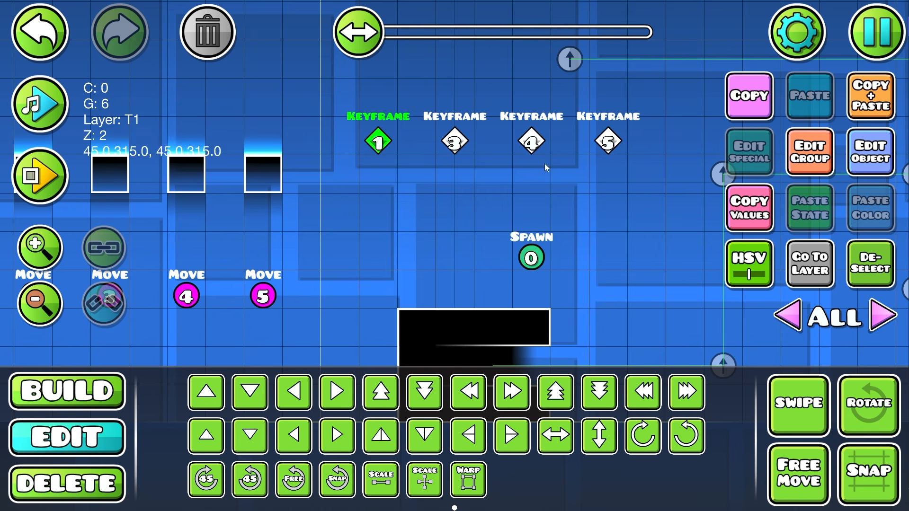
click(534, 244)
click(870, 152)
text(6)
click(454, 441)
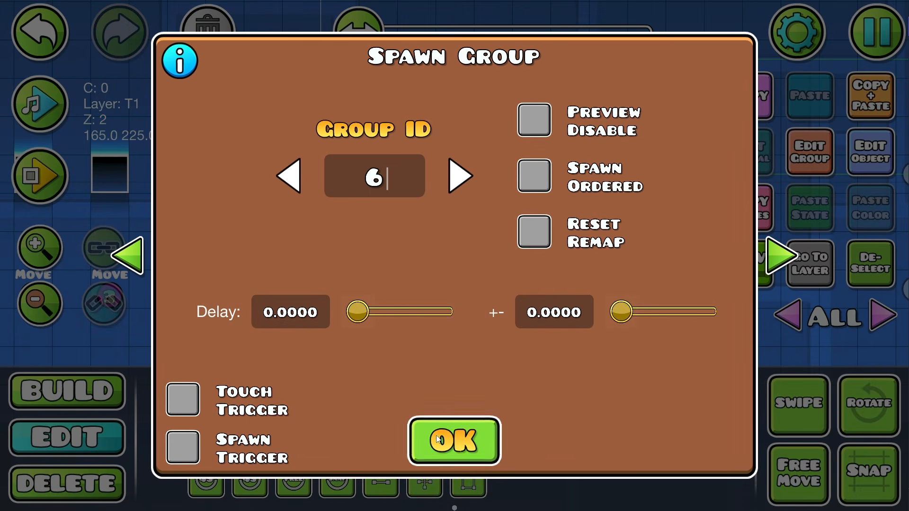
- Check the four Keyframe triggers' group, and enable Spawn Ordered on the Spawn trigger
double_click(379, 141)
click(805, 153)
click(454, 465)
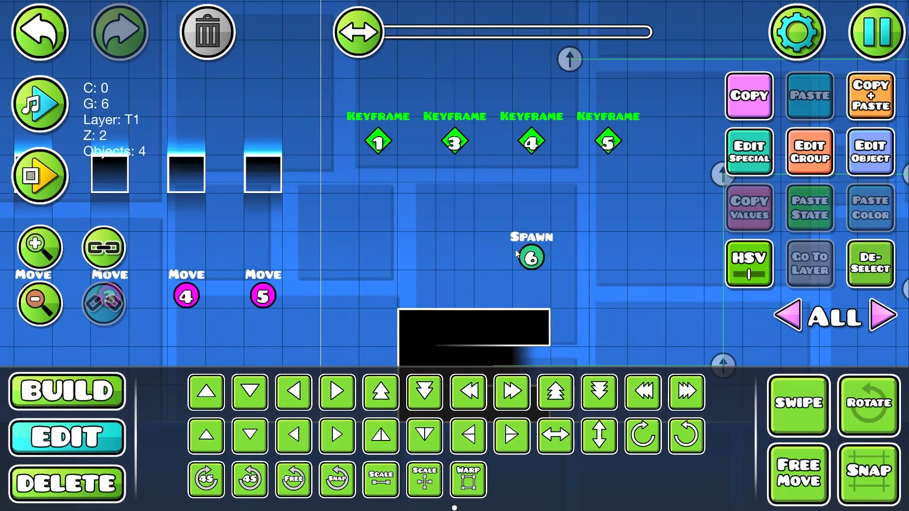
click(529, 254)
click(870, 151)
click(534, 180)
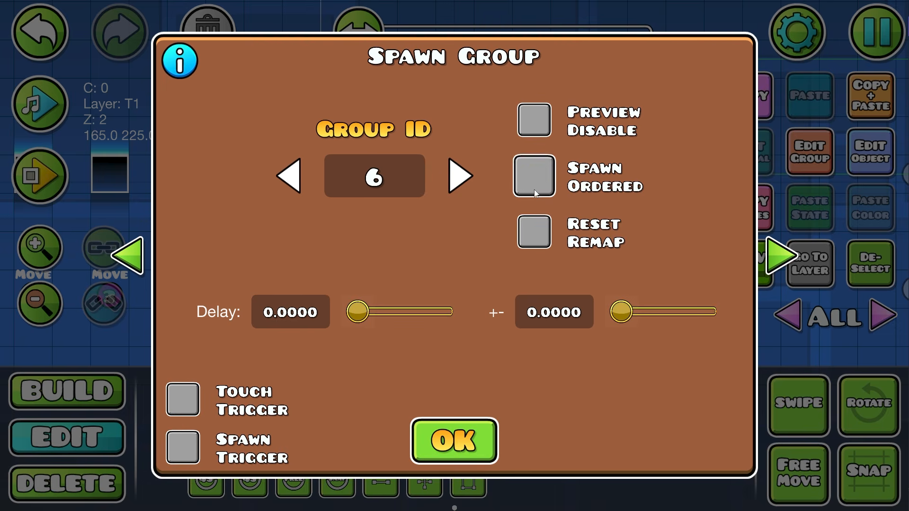
key(Escape)
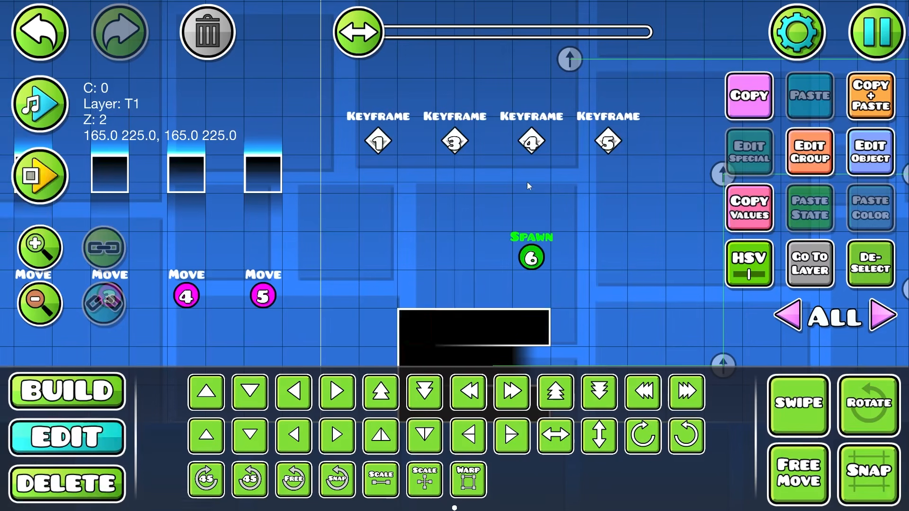
- Enable Touch Trigger on the Spawn trigger and playtest the level
click(388, 136)
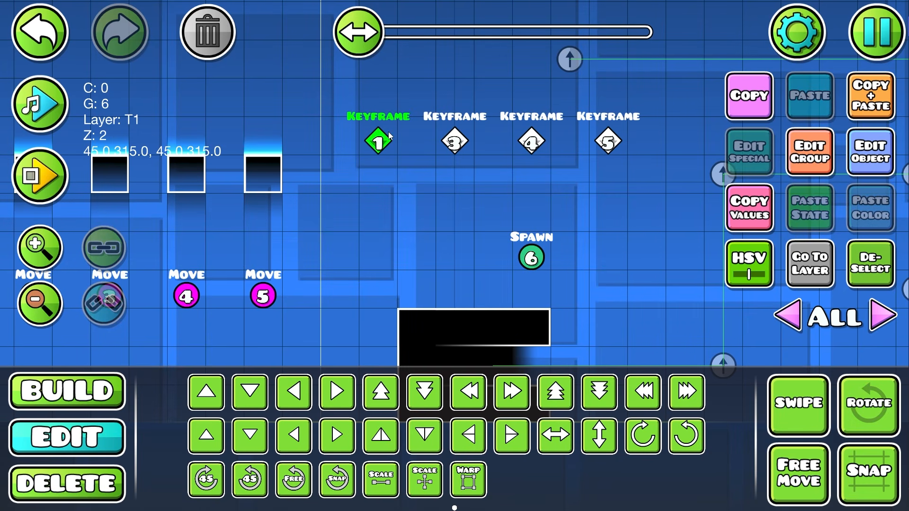
click(456, 138)
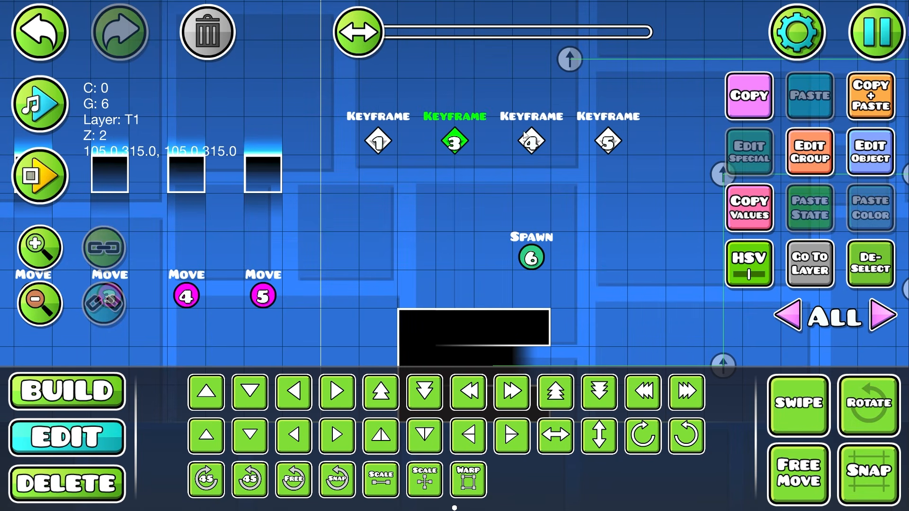
click(531, 258)
click(846, 161)
click(175, 410)
key(Escape)
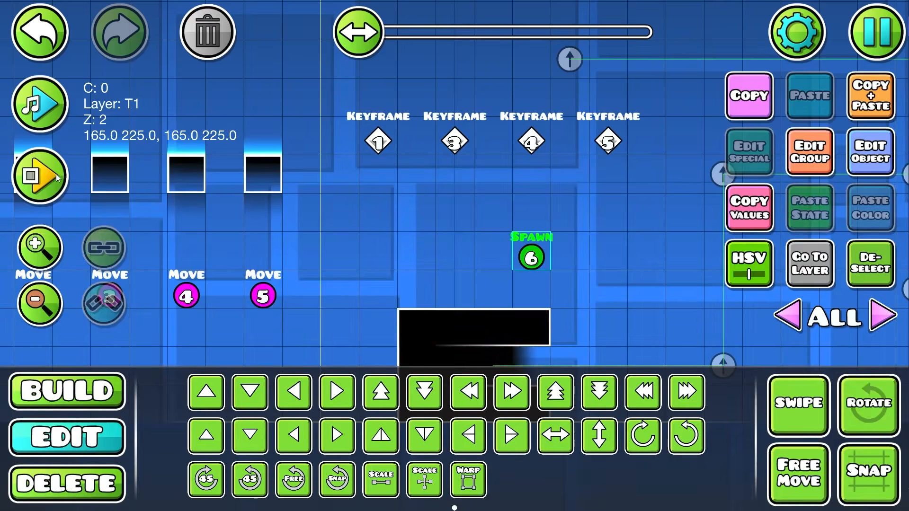
click(40, 176)
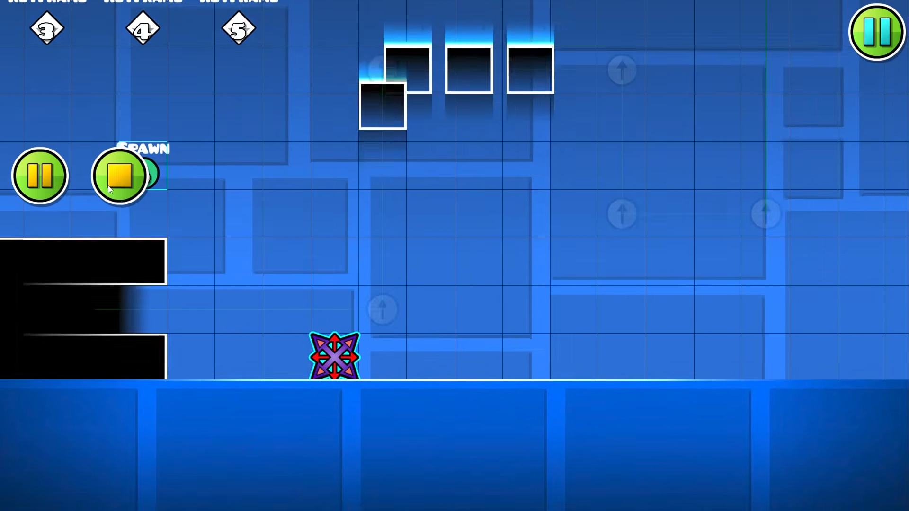
click(119, 176)
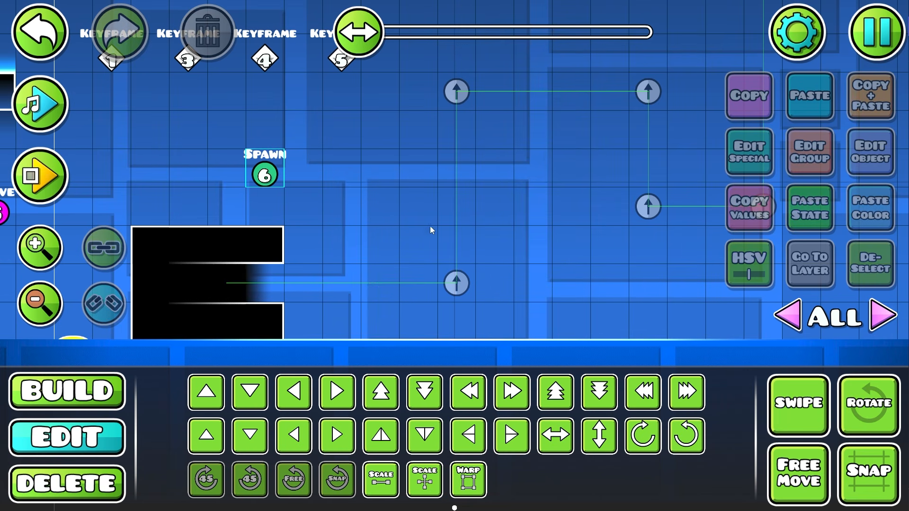
- Move the Spawn trigger one cell up to make room above the black structure
click(256, 173)
drag(304, 178, 519, 209)
ctrl+scroll(530, 213, up, 2)
key(s)
drag(573, 237, 518, 239)
key(1)
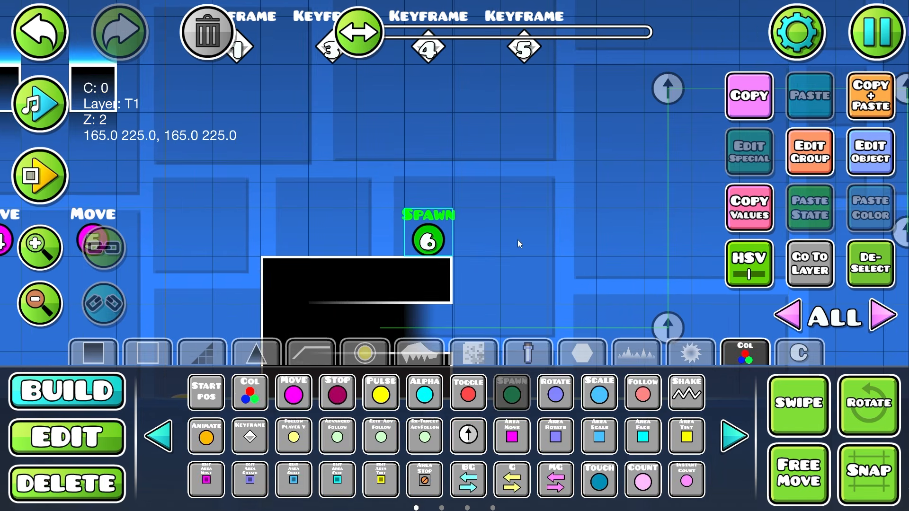
ctrl+scroll(518, 239, up, 1)
click(421, 354)
click(474, 353)
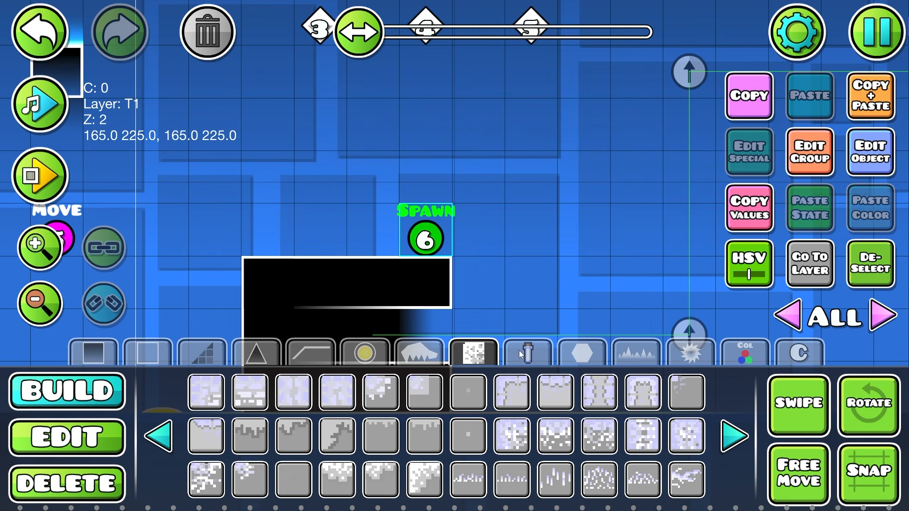
key(w)
key(w)
drag(598, 200, 640, 282)
key(2)
- Add the Spawn trigger to group 7 and enable Spawn Trigger on it
click(809, 152)
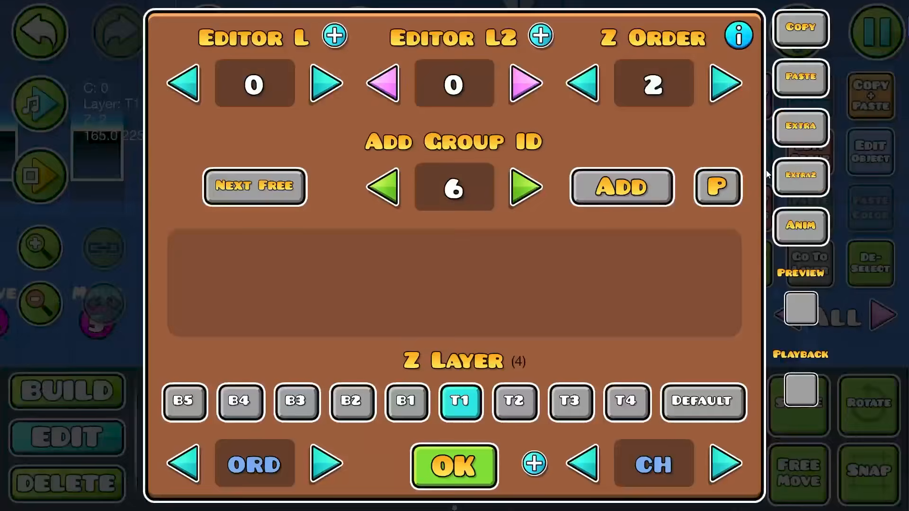
click(525, 189)
click(625, 190)
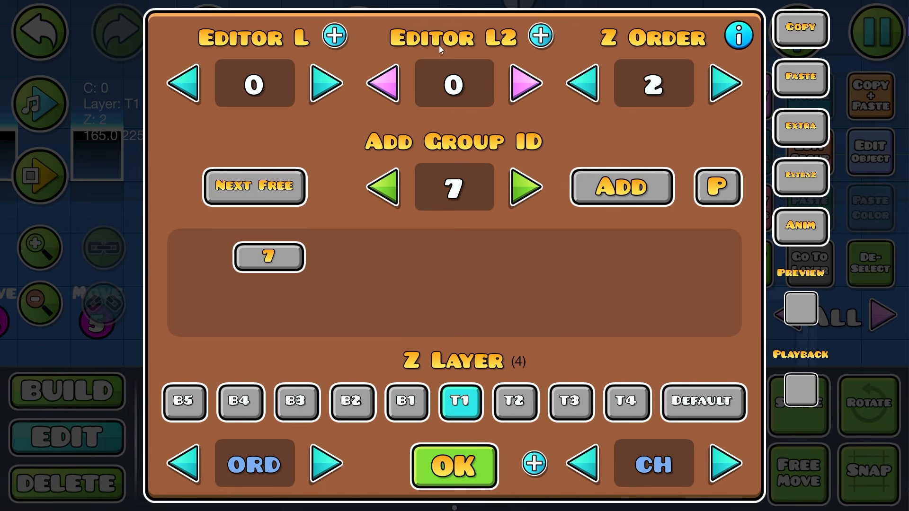
click(453, 466)
click(753, 154)
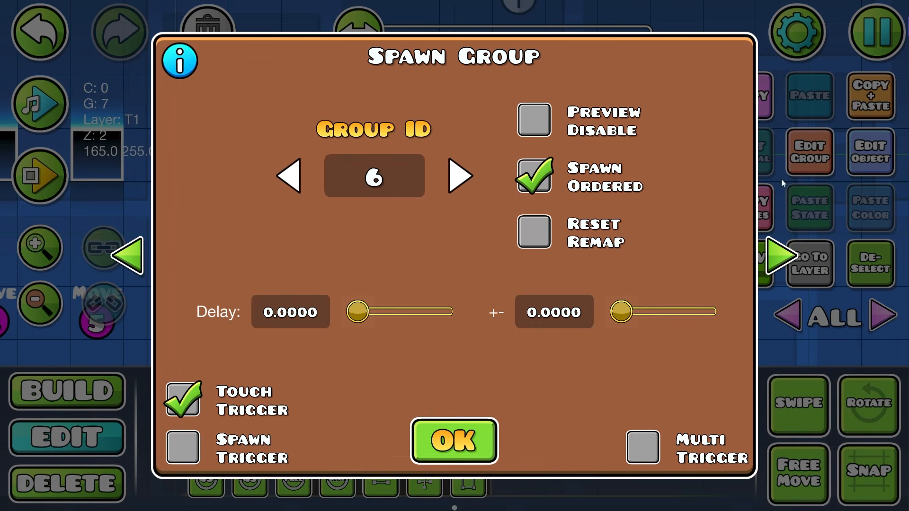
click(182, 445)
click(453, 440)
- Place a flask pickup on top of the black structure and set it as a Toggle Trigger for Group ID 7 with Enable Group
key(1)
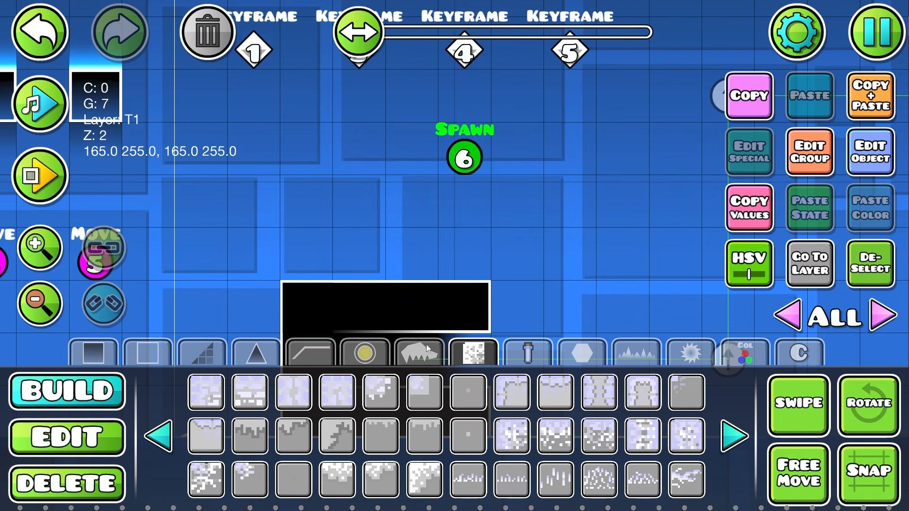
click(527, 354)
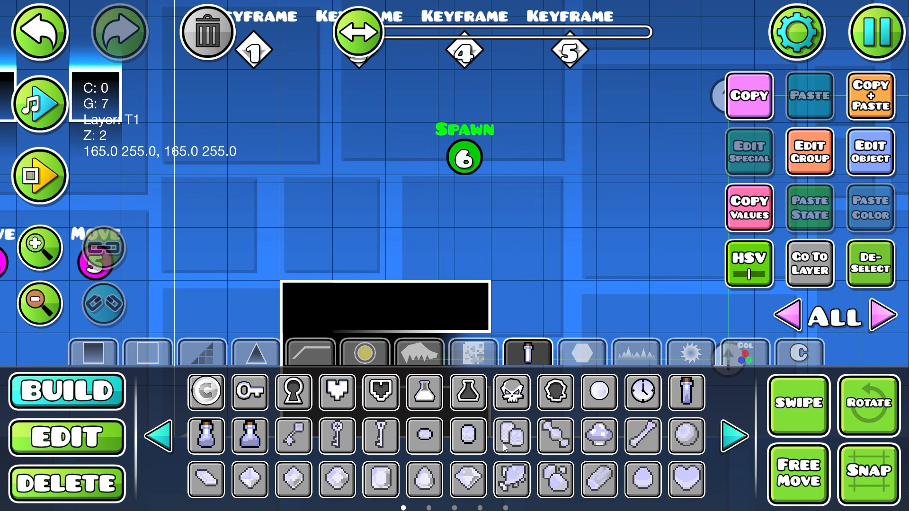
click(457, 263)
click(749, 152)
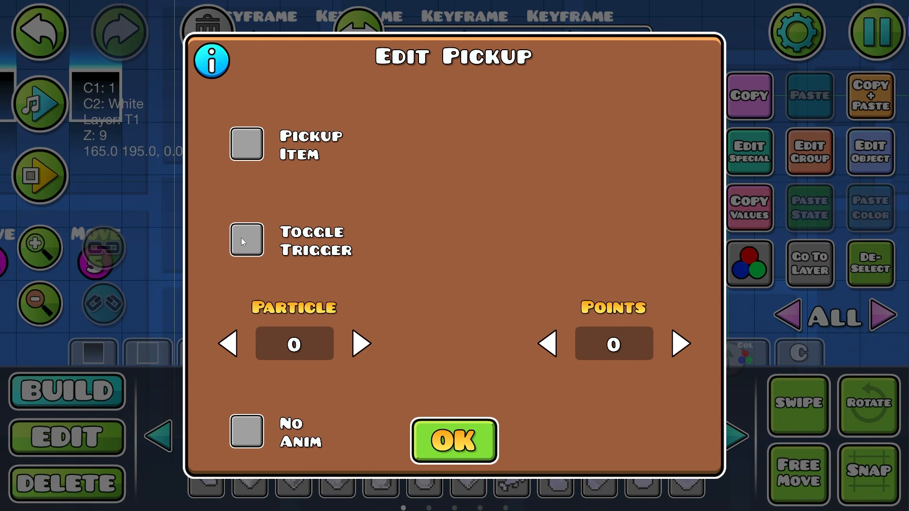
click(244, 241)
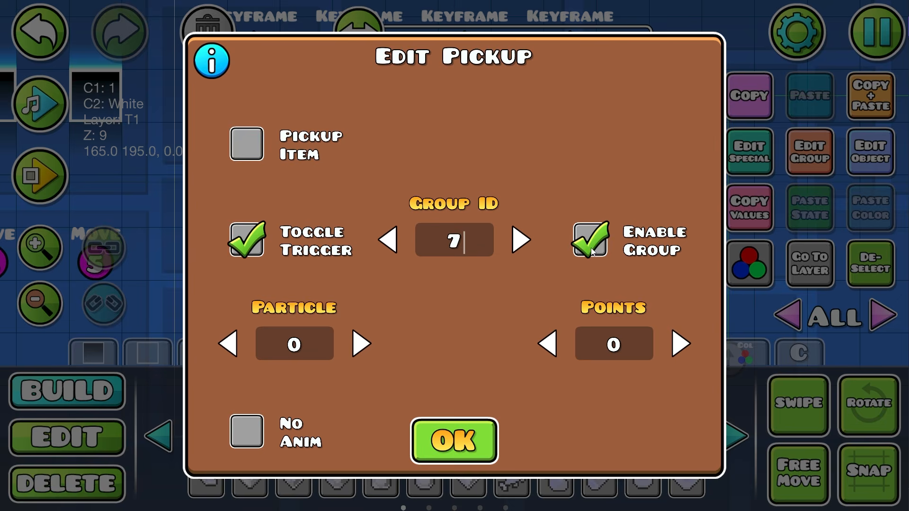
key(Escape)
key(ctrl+z)
- Playtest the level by collecting the flask and following the blocks along the path
key(2)
click(464, 149)
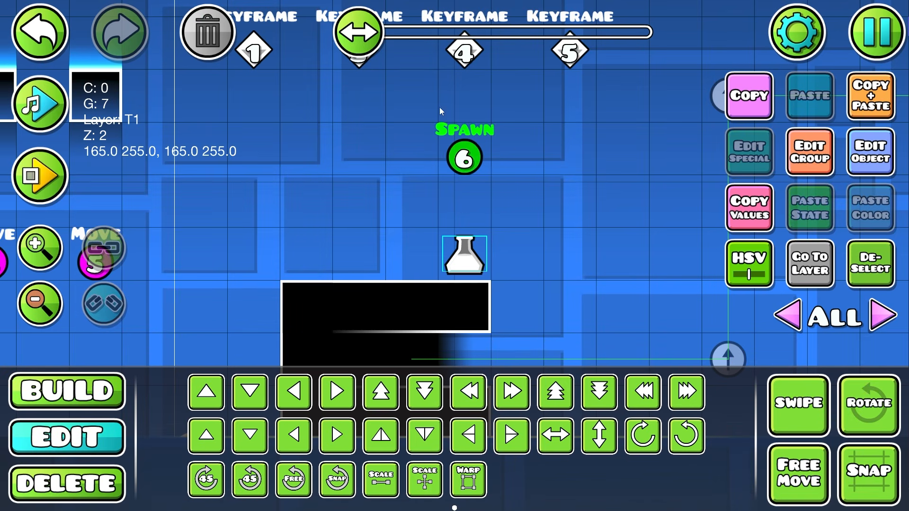
drag(458, 247, 466, 267)
click(468, 273)
click(27, 164)
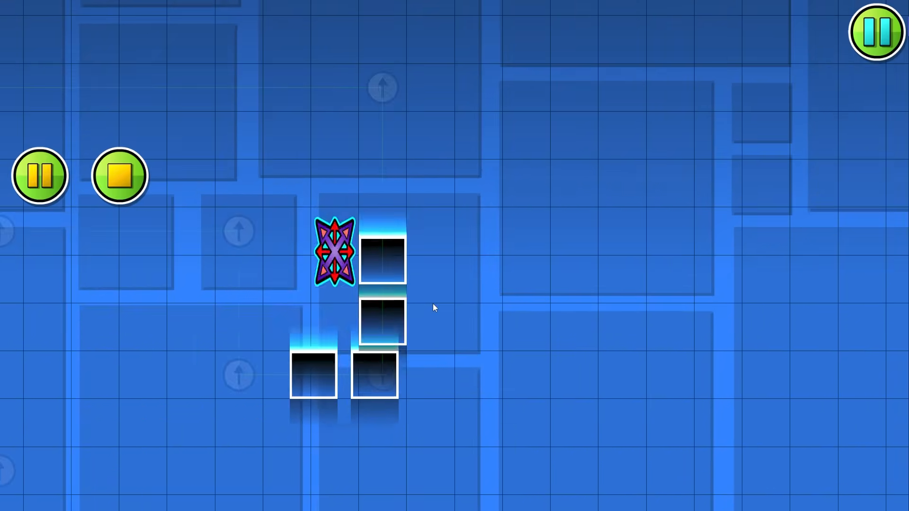
click(124, 183)
- Increase the Duration of all eight path keyframes and playtest the blocks' spacing
click(539, 276)
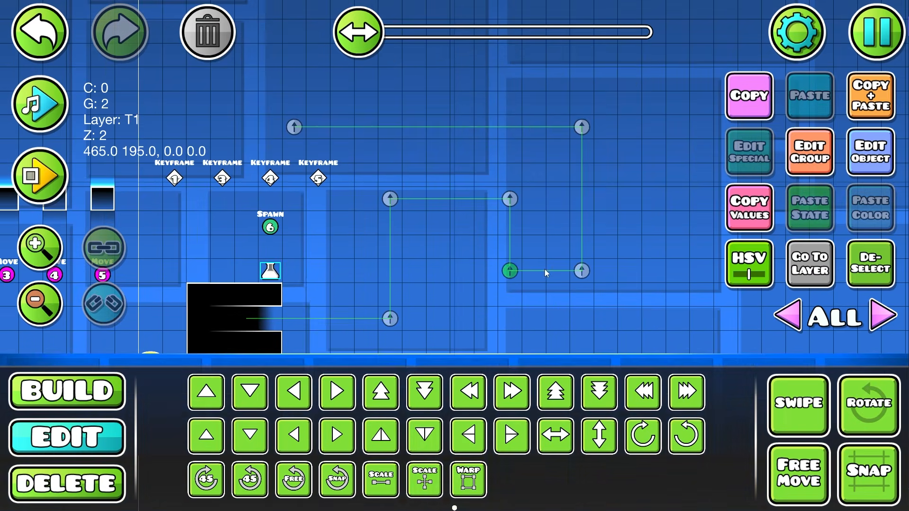
click(870, 151)
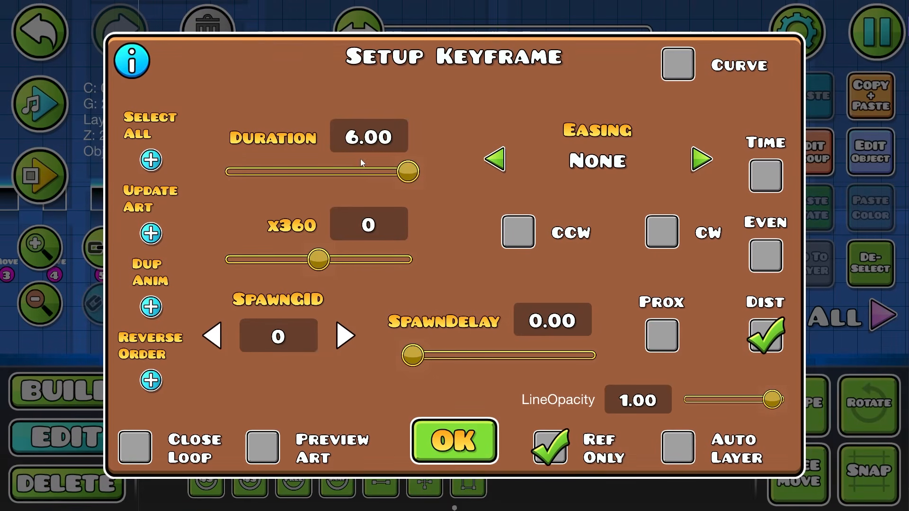
text(2)
click(452, 438)
drag(350, 289, 413, 273)
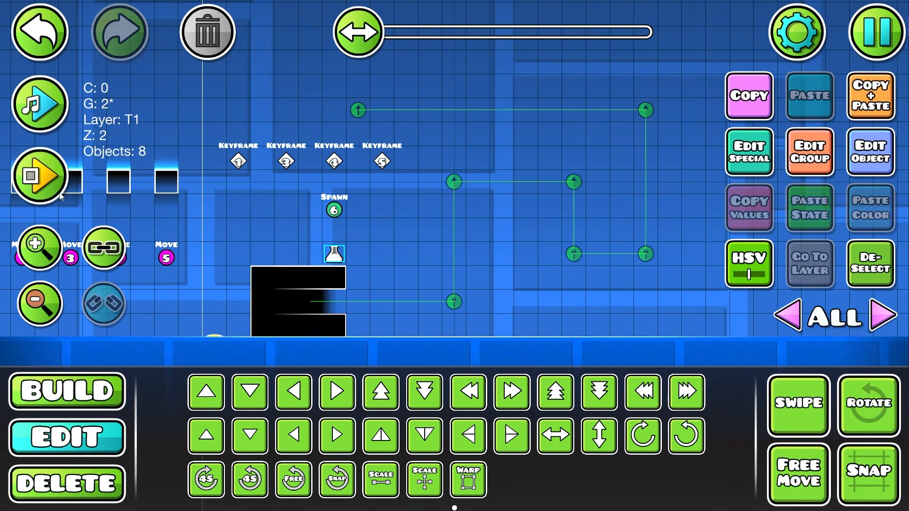
click(43, 176)
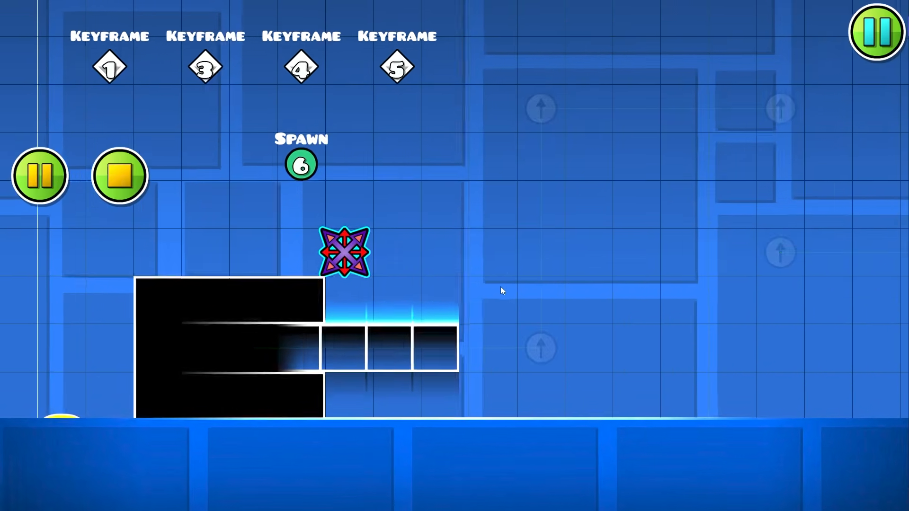
click(119, 176)
- Move the four Keyframe triggers four cells up
key(2)
click(421, 161)
shift+drag(427, 158, 272, 150)
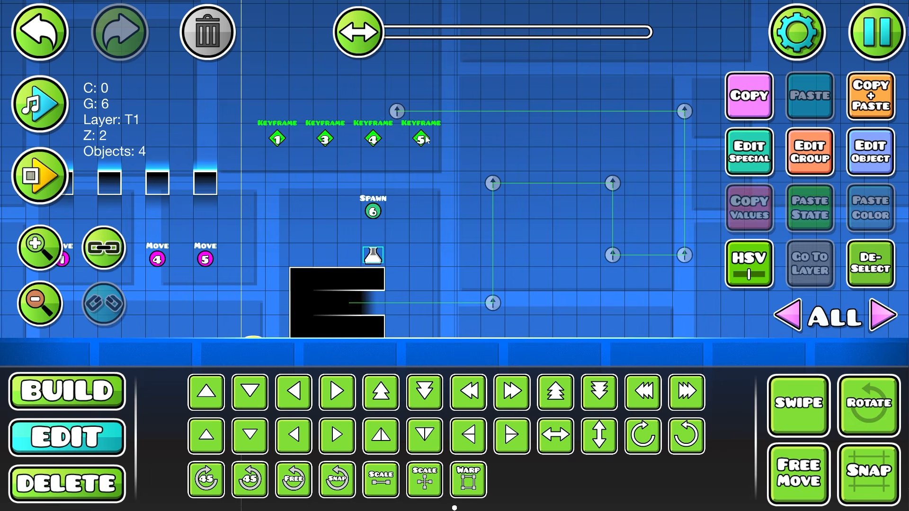
key(w)
key(w)
key(w)
key(w)
- Move the Keyframe trigger for group 5 two cells right, and space all four Keyframe triggers evenly horizontally
drag(492, 82, 266, 141)
key(alt+d)
click(421, 150)
key(d)
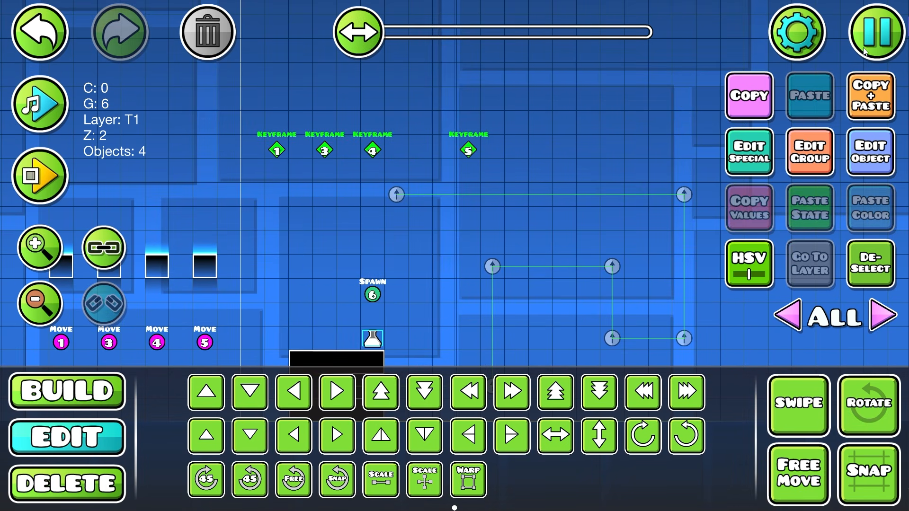
click(865, 51)
click(506, 118)
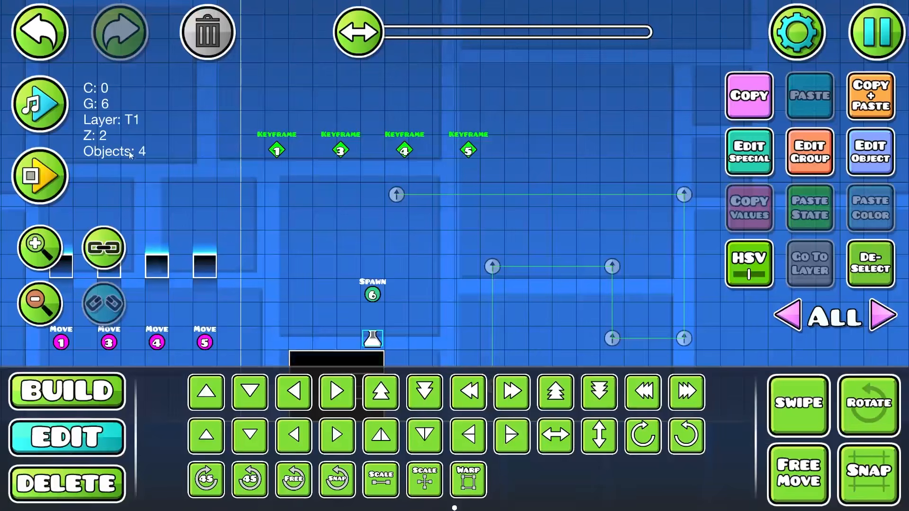
- Playtest the level by riding the more widely spaced blocks along the path
click(47, 174)
key(space)
key(d)
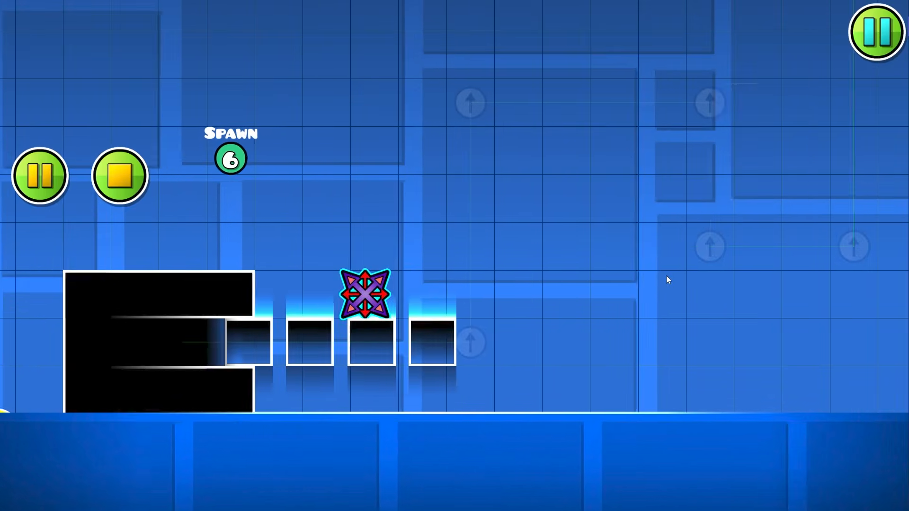
key(space)
key(d)
key(a)
key(a)
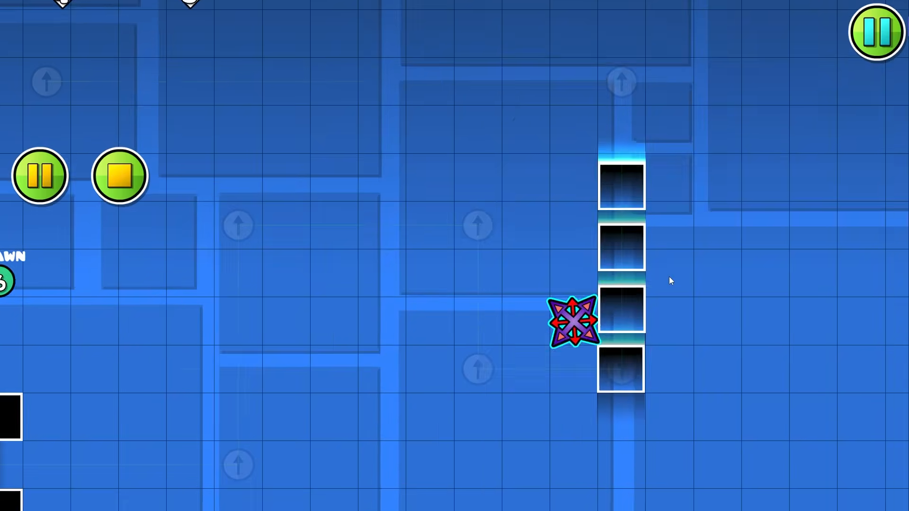
click(127, 189)
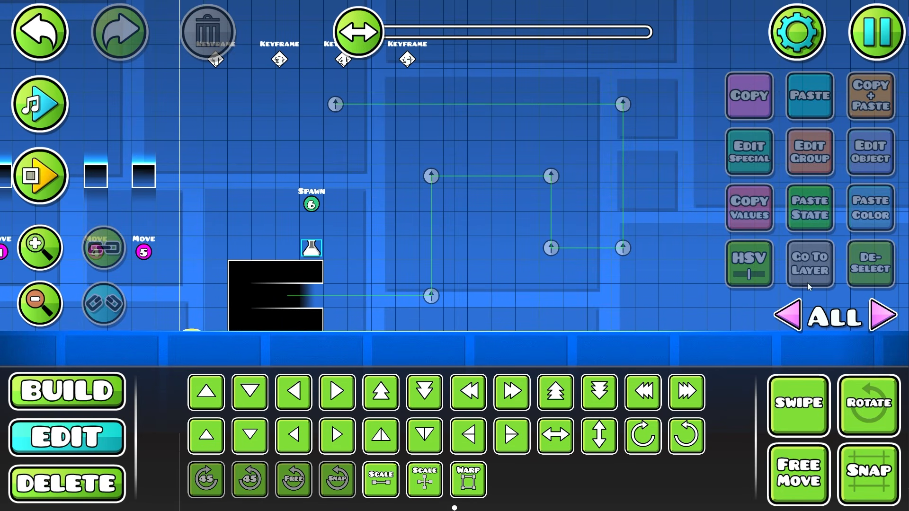
- Switch to editor layer 1 and place a solid circle one cell below the flask pickup
click(876, 326)
click(876, 327)
key(1)
ctrl+scroll(575, 345, up, 1)
click(632, 352)
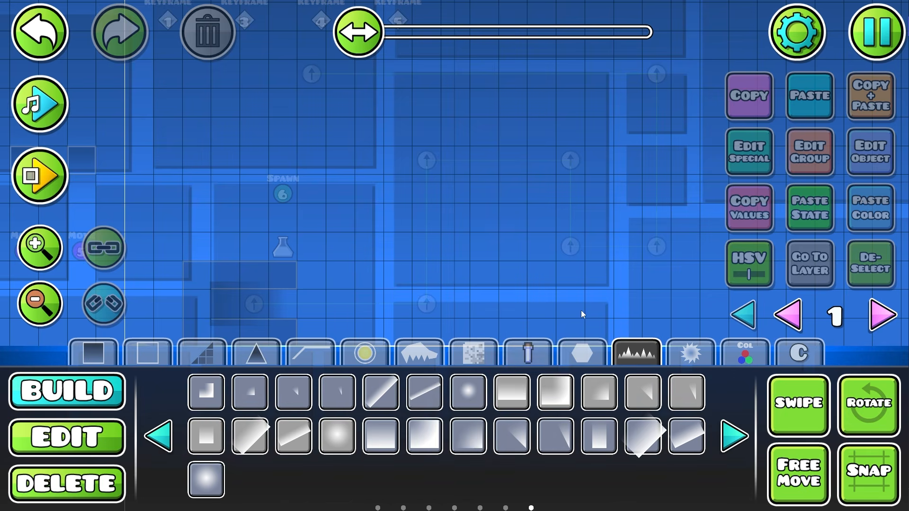
drag(581, 311, 611, 280)
click(580, 341)
ctrl+scroll(501, 319, up, 1)
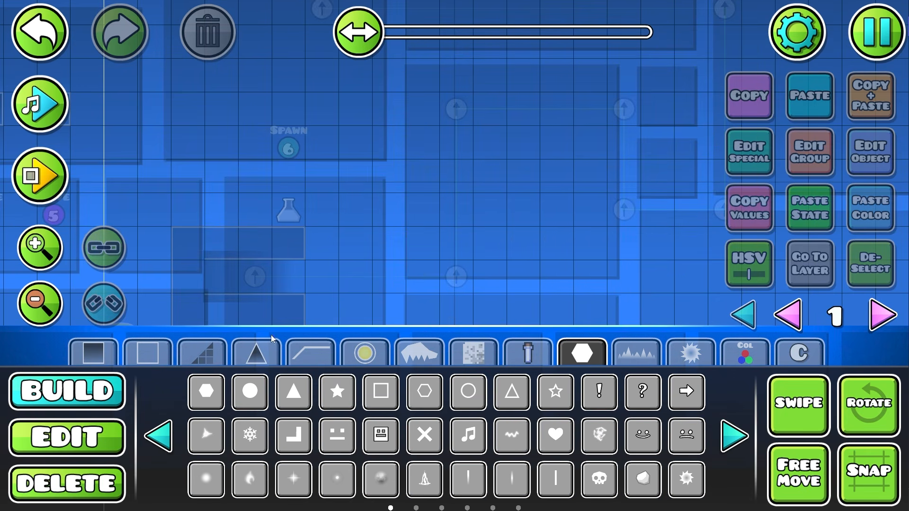
click(284, 247)
- Move the circle one cell down onto the path line and scale it to 0.25
key(2)
key(s)
click(381, 479)
drag(196, 253, 118, 288)
drag(333, 273, 385, 270)
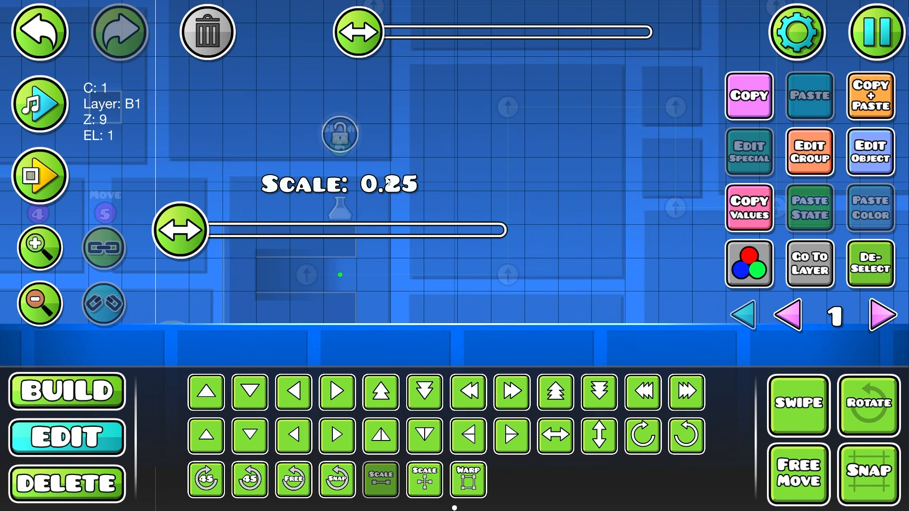
- Place copies of the small circle in every cell along the keyframe path as a dotted guide line
key(1)
click(310, 276)
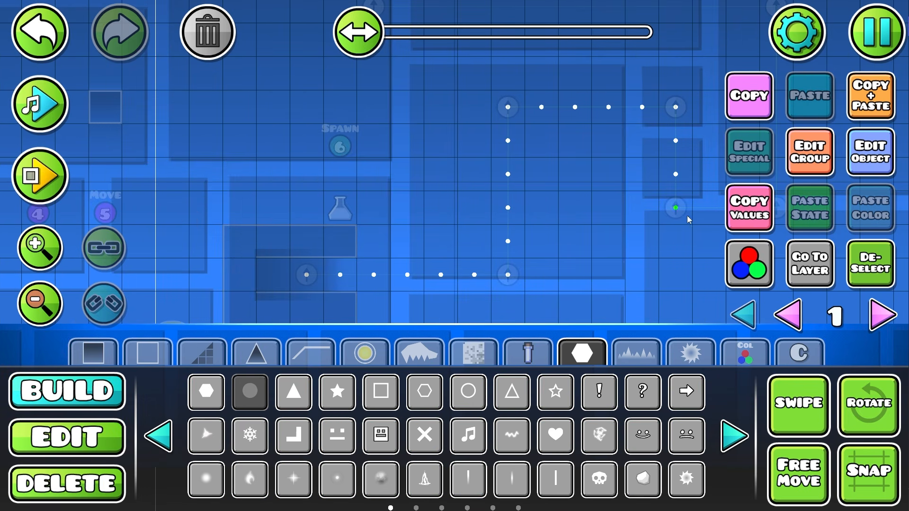
drag(689, 220, 363, 333)
drag(414, 151, 590, 136)
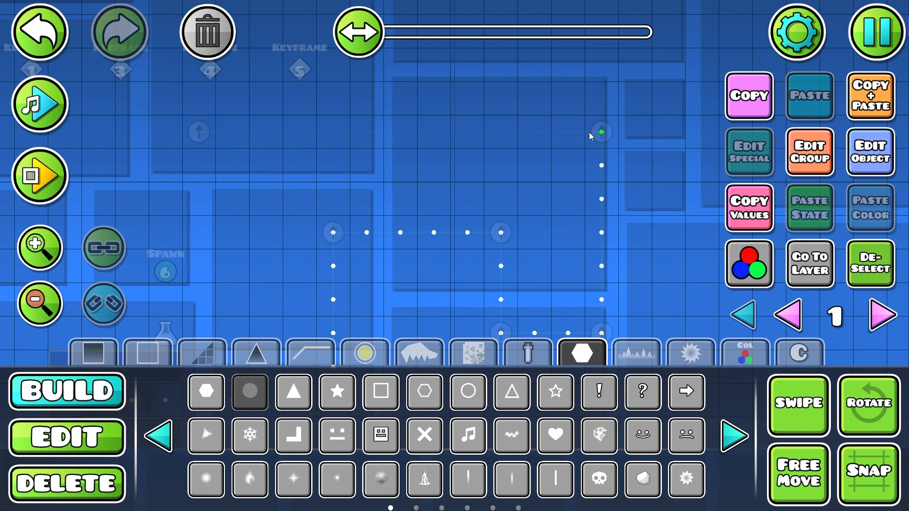
- Show the objects of all editor layers and playtest the level along the new dotted guide line
key(2)
drag(410, 179, 463, 137)
click(741, 313)
click(555, 192)
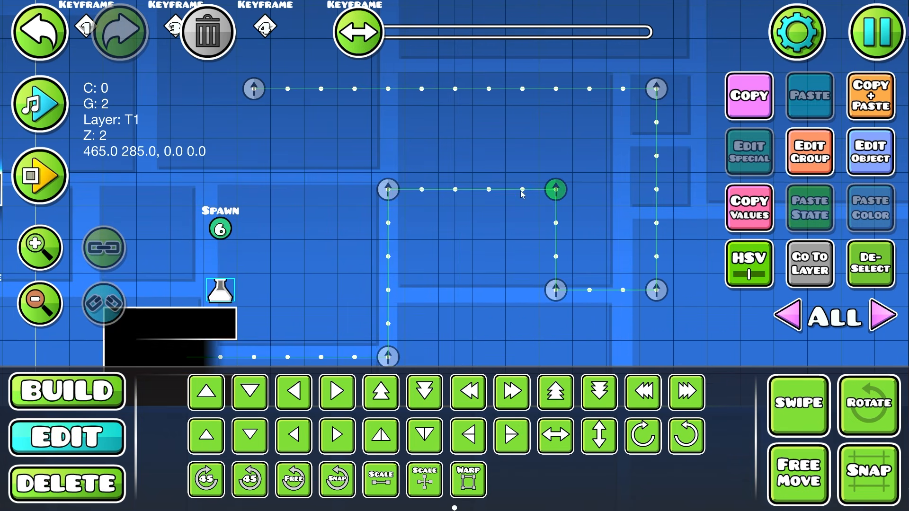
key(Return)
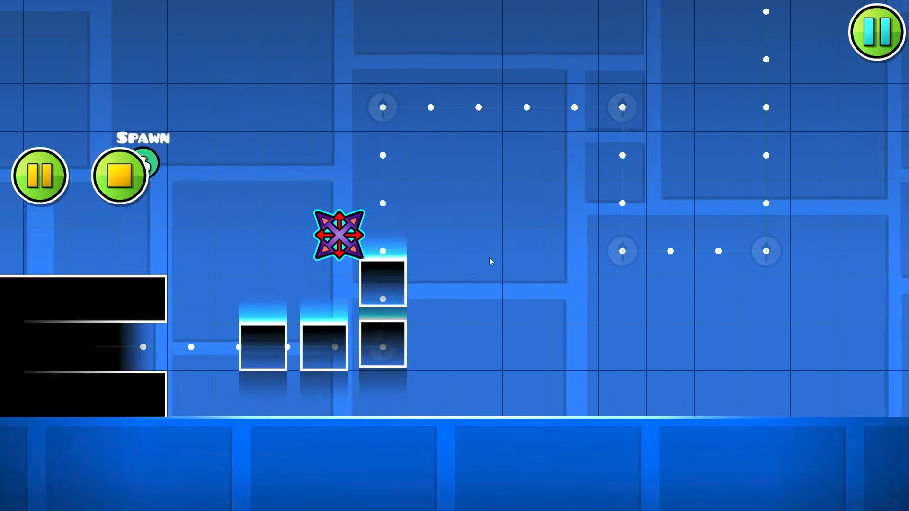
click(125, 167)
- Playtest the first climb repeatedly, running from the black structure onto the moving blocks and jumping with them
key(Return)
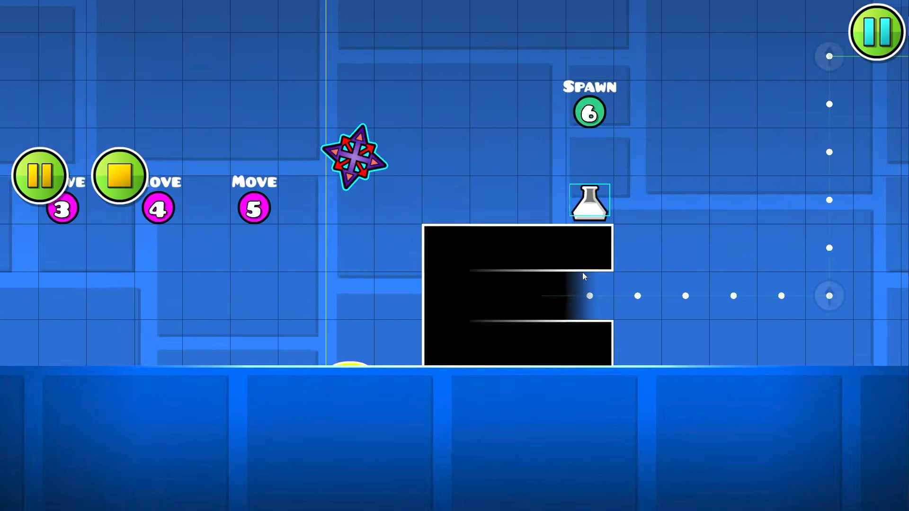
key(d)
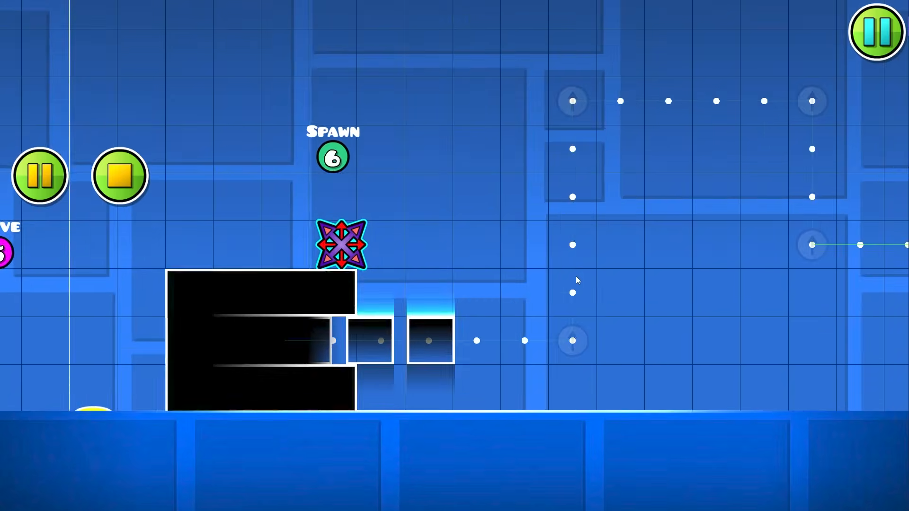
key(d)
key(Return)
key(Return)
key(d)
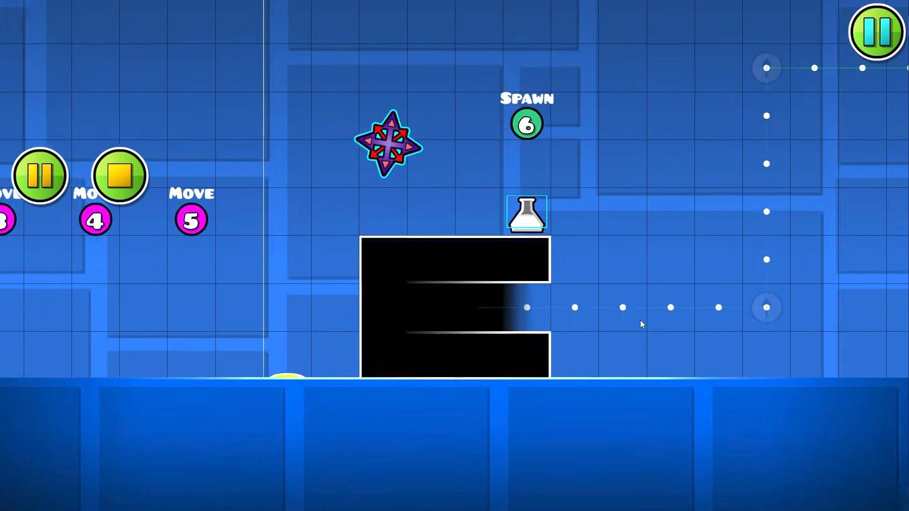
key(d)
key(space)
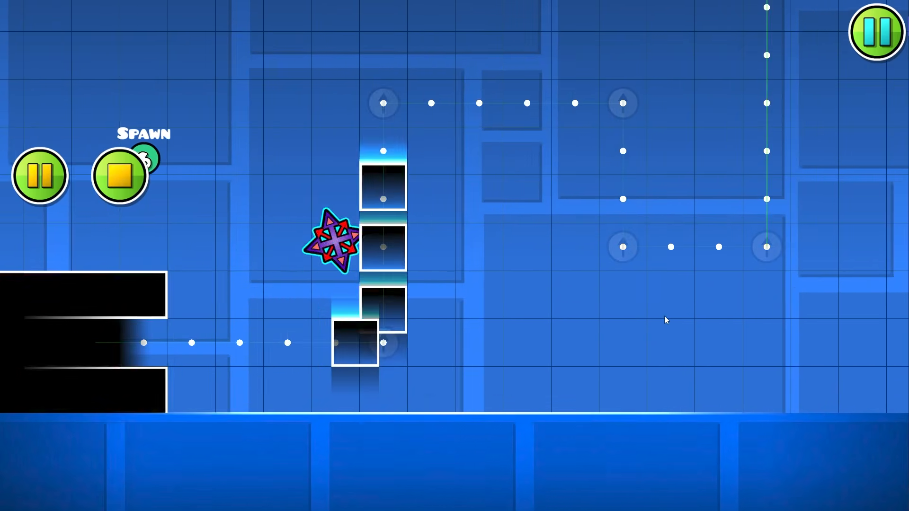
key(Return)
key(Return)
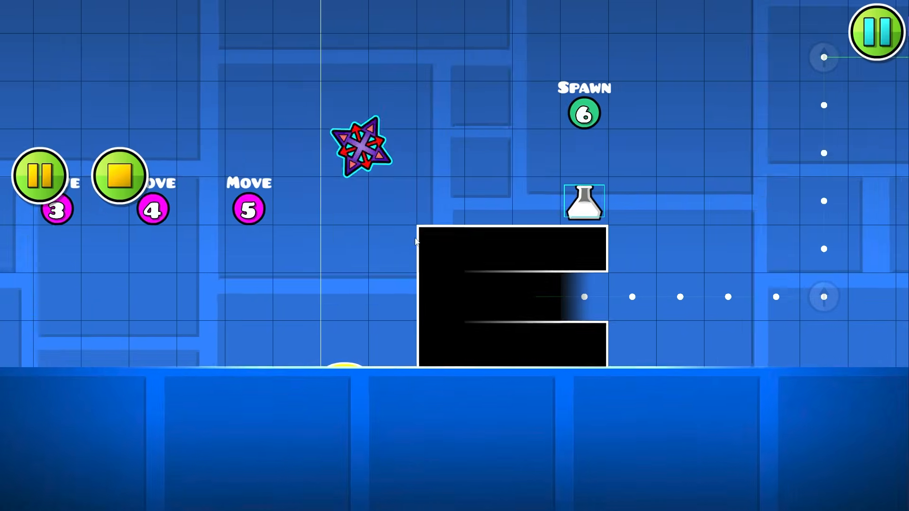
key(d)
key(space)
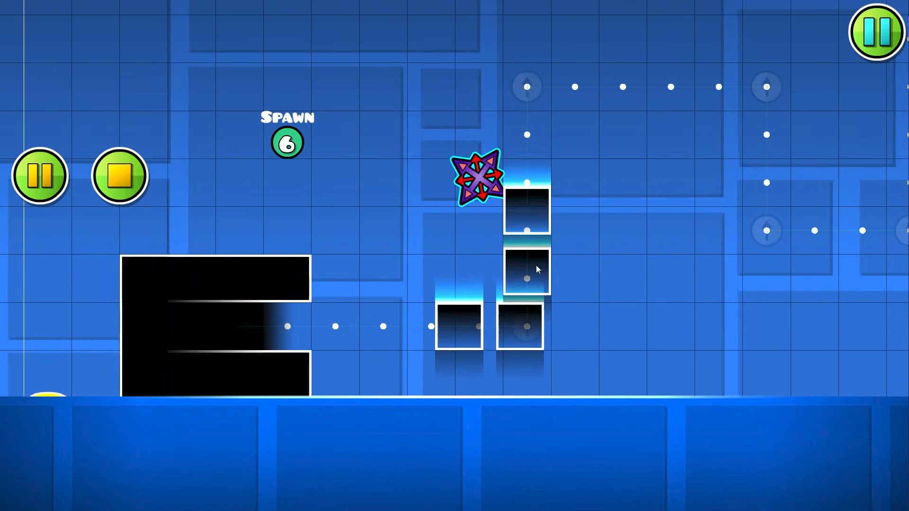
click(119, 173)
- Delete two dots from the path's first vertical stretch and move the rest of the path down two cells
click(261, 182)
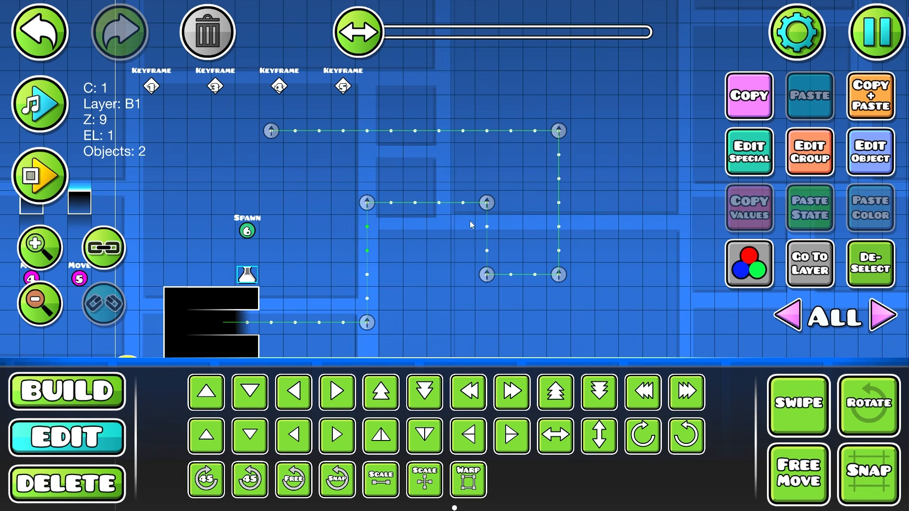
click(238, 63)
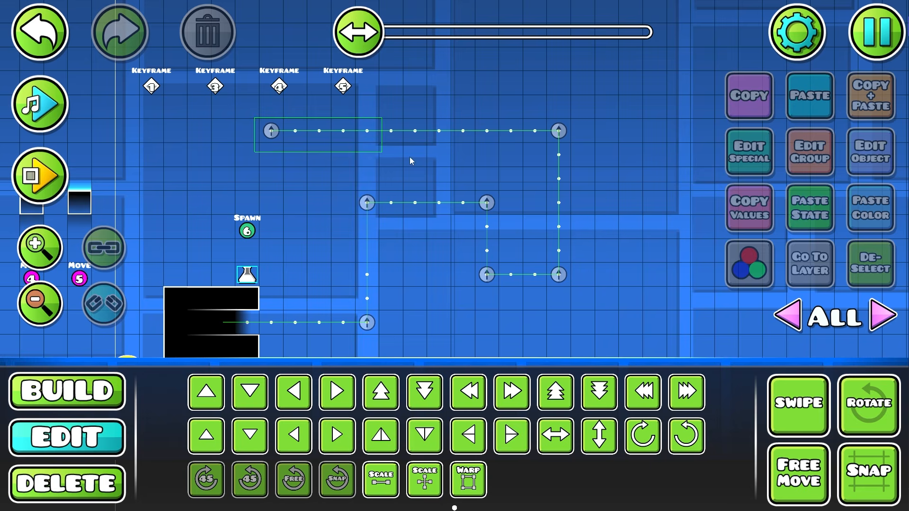
drag(598, 222, 598, 219)
drag(599, 193, 472, 279)
click(653, 223)
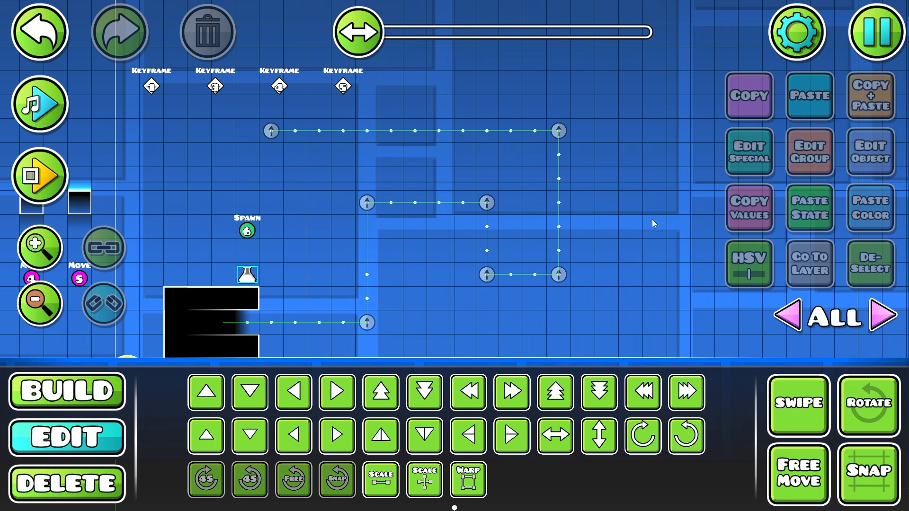
drag(613, 202, 614, 201)
drag(616, 179, 523, 244)
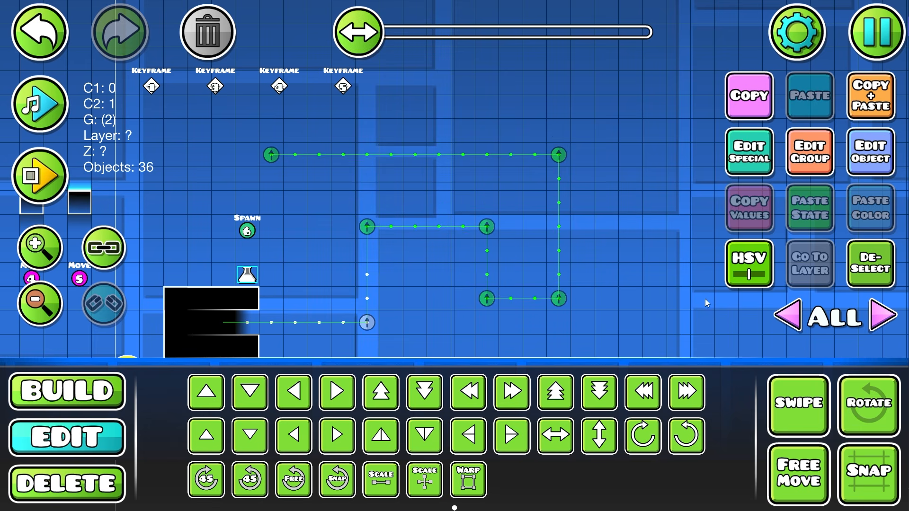
click(854, 273)
- Delete the lowest dot on both sides of the path's dip and move its bottom row up one cell
ctrl+scroll(587, 328, up, 1)
drag(587, 328, 604, 254)
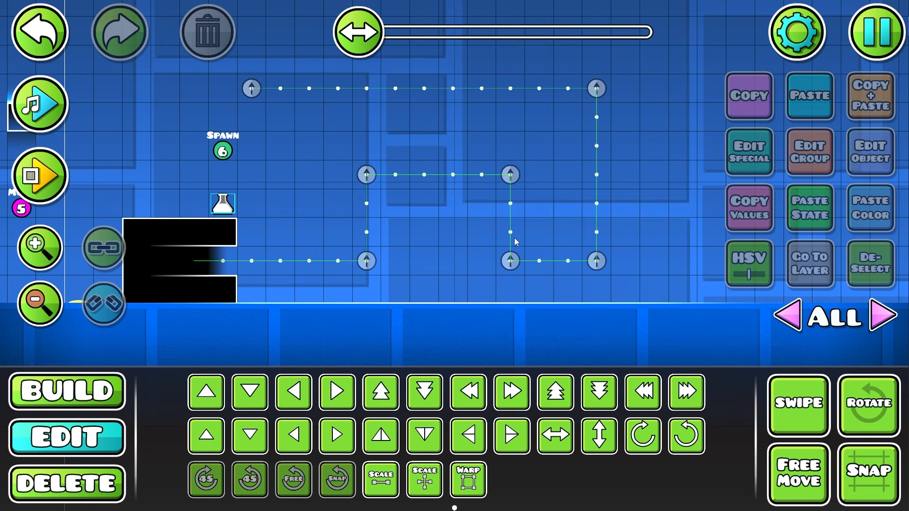
shift+drag(534, 231, 641, 232)
click(185, 37)
shift+drag(485, 234, 648, 266)
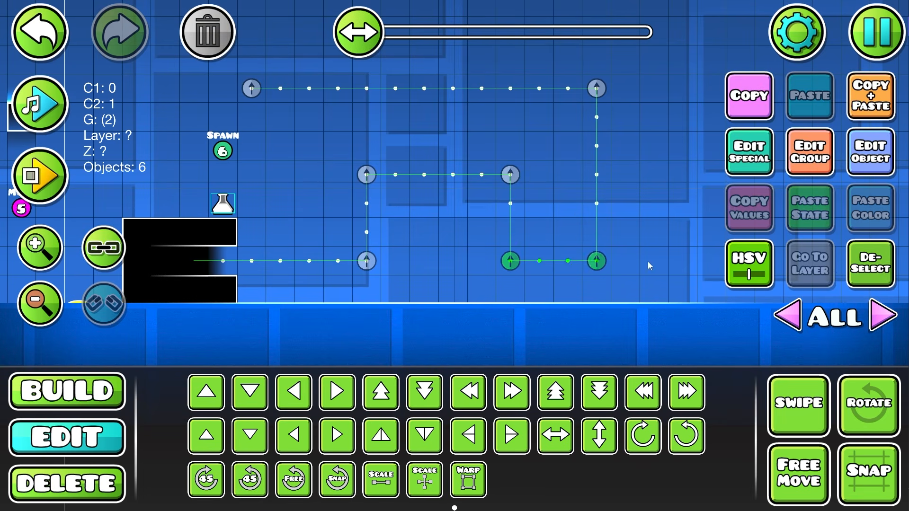
key(w)
click(852, 268)
- Space the four Keyframe triggers farther apart and playtest the blocks on the shortened path
click(40, 175)
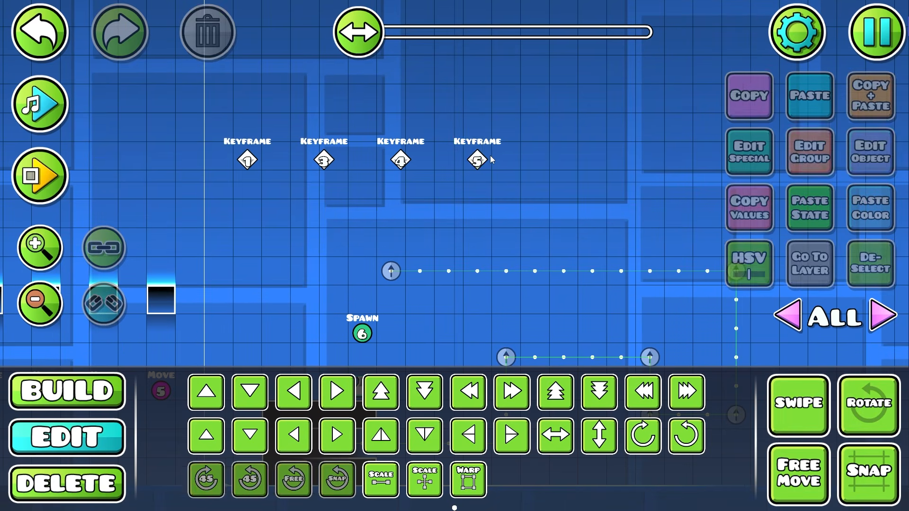
click(875, 34)
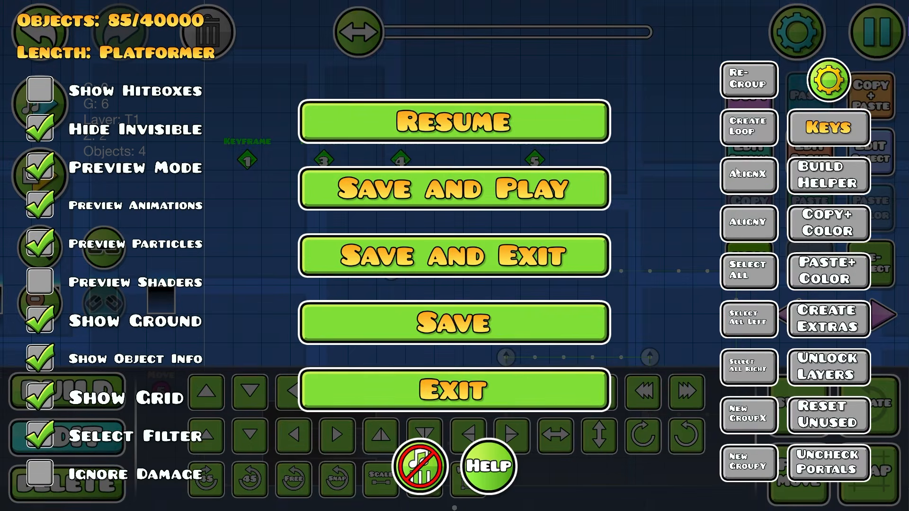
click(443, 127)
click(43, 175)
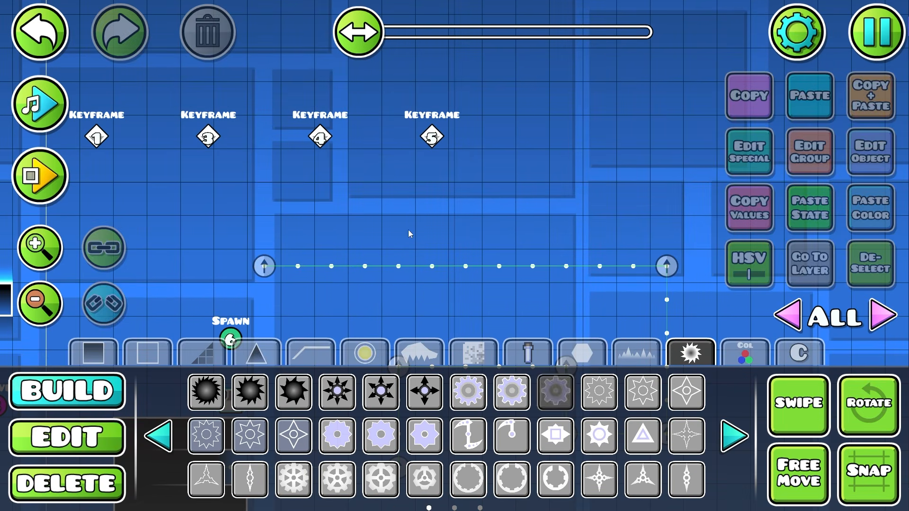
- Playtest the path's upper stretch, riding the blocks toward the gear hazard and jumping over it
click(59, 174)
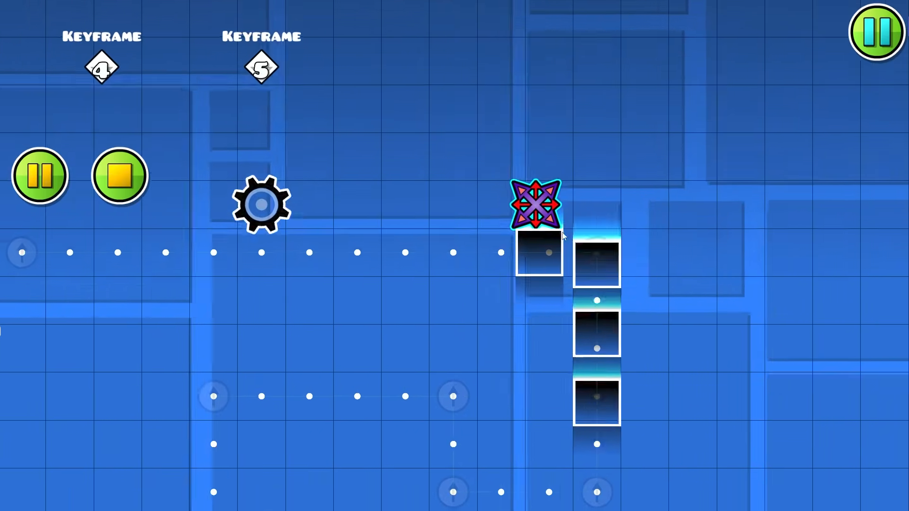
key(a)
key(space)
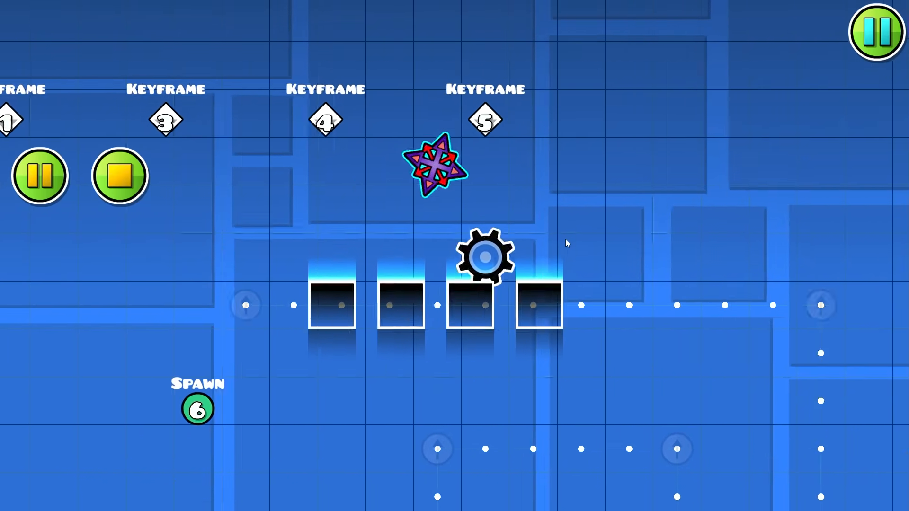
click(124, 178)
- Place the trigger object with the red crossed-out square between the Move triggers of groups 4 and 5
drag(380, 203, 348, 189)
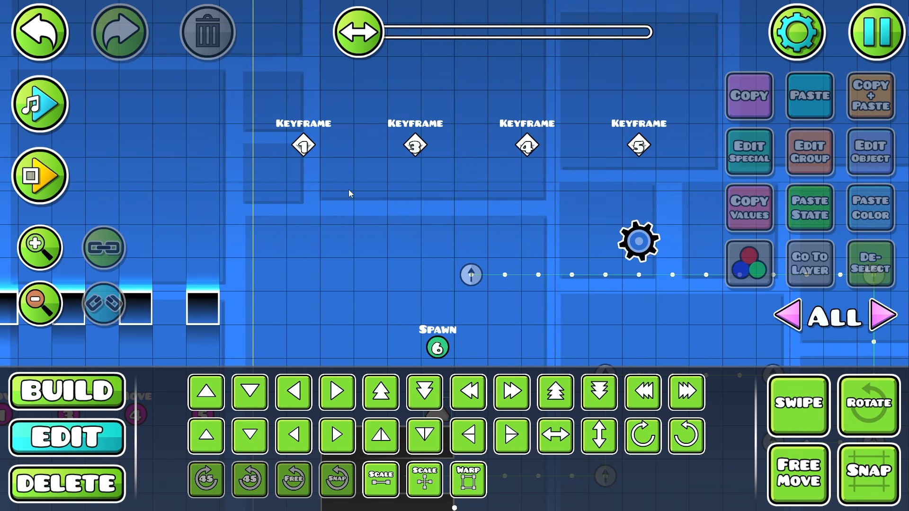
key(1)
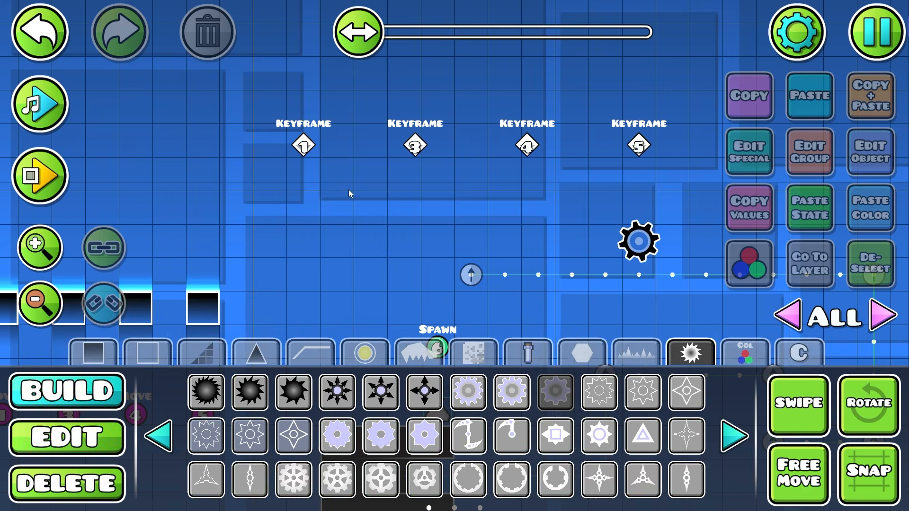
ctrl+scroll(349, 189, down, 2)
drag(483, 241, 544, 123)
ctrl+scroll(544, 123, up, 2)
click(636, 354)
click(745, 354)
click(740, 425)
click(741, 423)
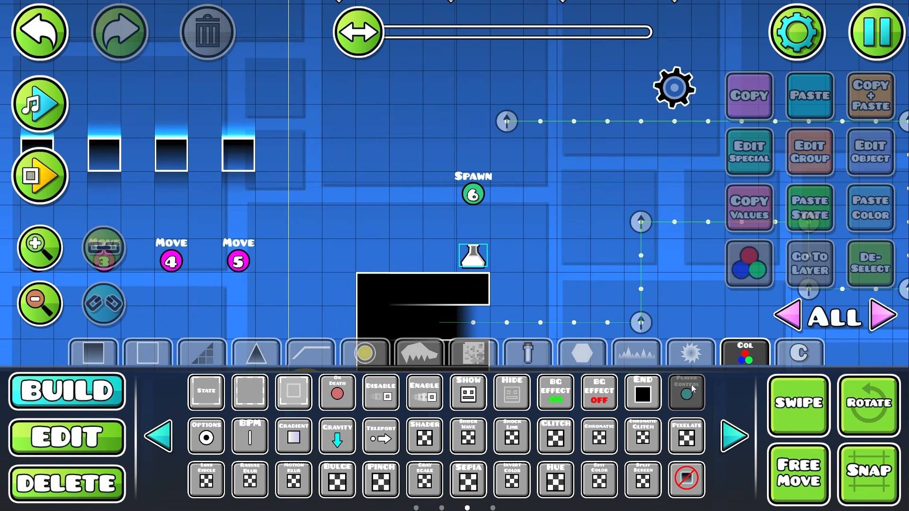
click(740, 425)
click(687, 392)
click(204, 257)
- Move the crossed-out square trigger down two cells and deselect it
drag(208, 259, 515, 277)
key(s)
key(s)
key(alt+d)
drag(589, 248, 341, 183)
key(Escape)
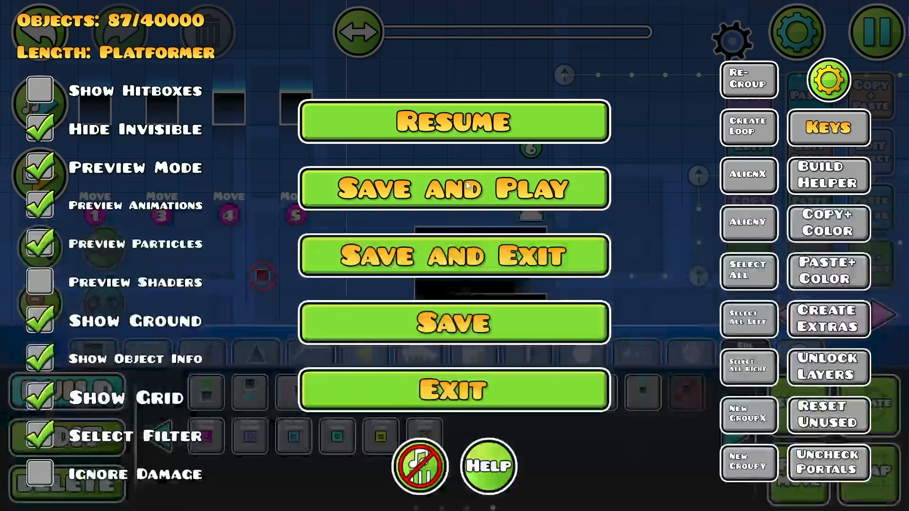
key(Escape)
- Place an End trigger two cells above the path's final keyframe and enable Touch Trigger for it
drag(466, 181, 476, 309)
click(747, 432)
click(747, 432)
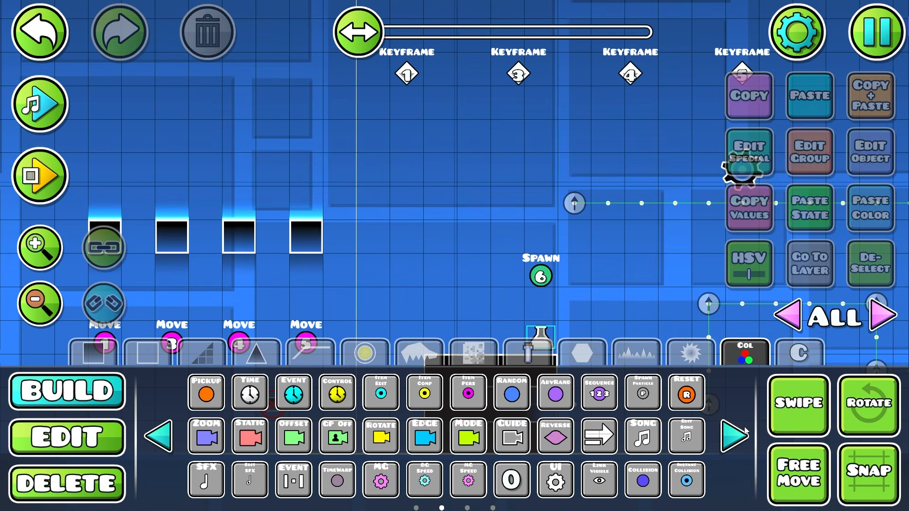
click(747, 432)
click(573, 145)
key(ctrl+e)
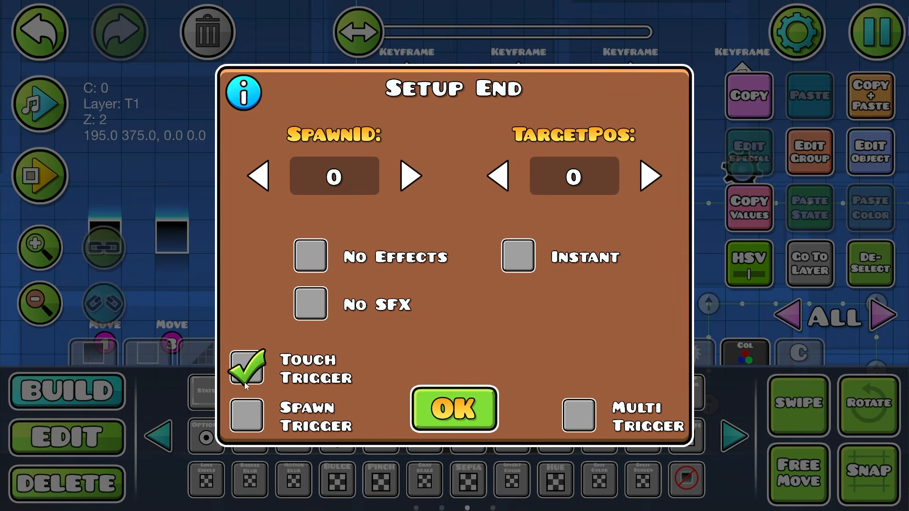
key(Escape)
- Save and play the level, riding the blocks along the dotted path and past the gear to the End trigger
key(Escape)
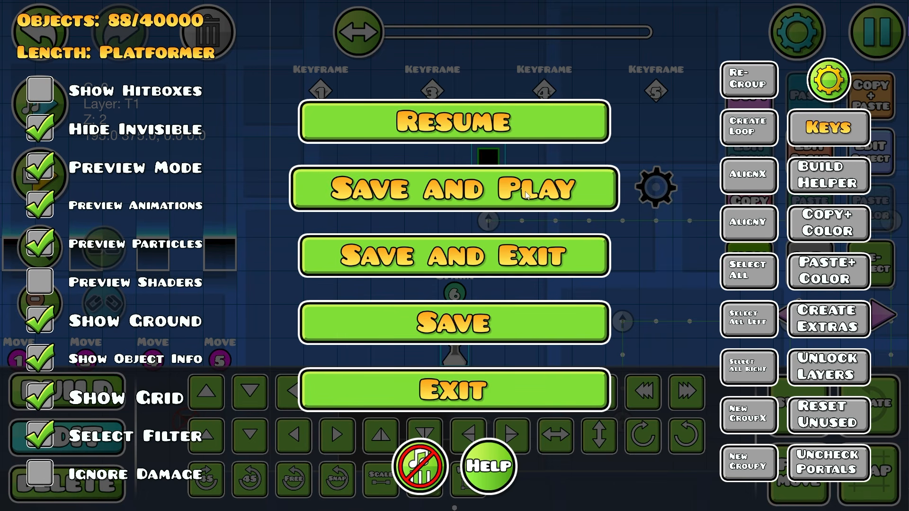
click(526, 195)
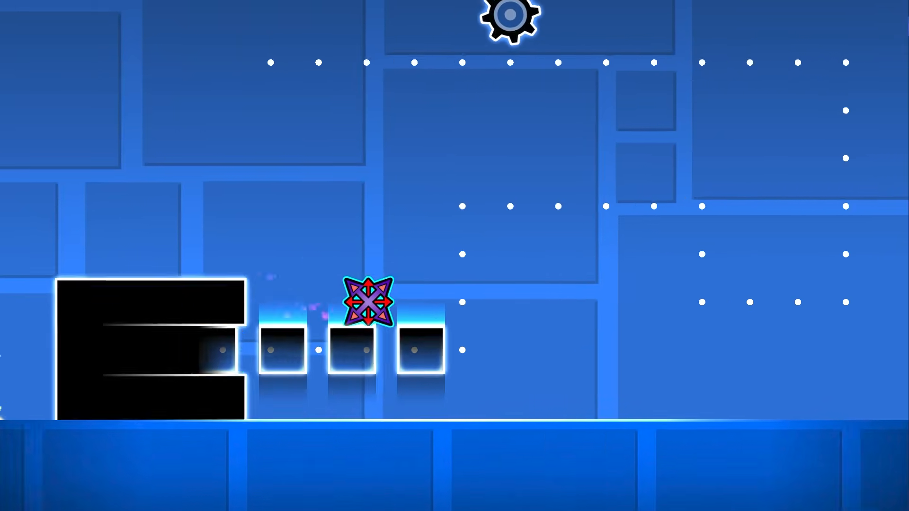
key(space)
key(space)
key(Right)
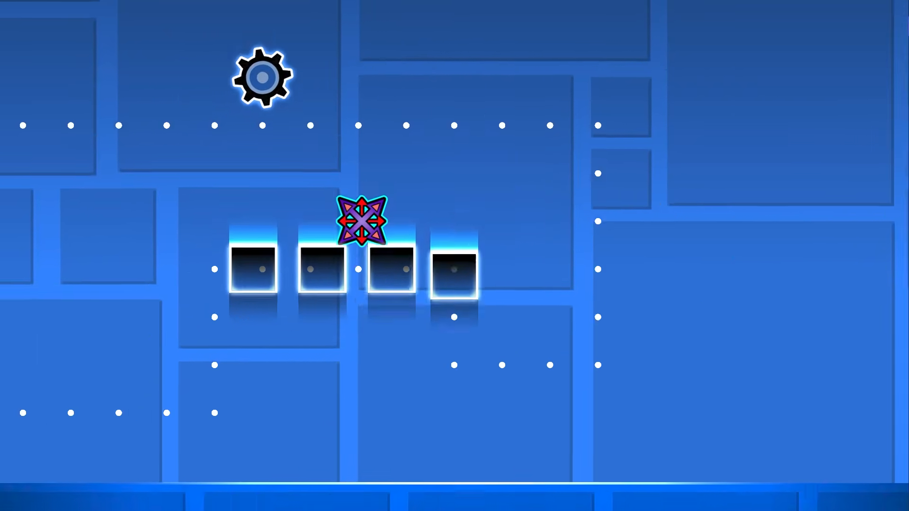
key(Right)
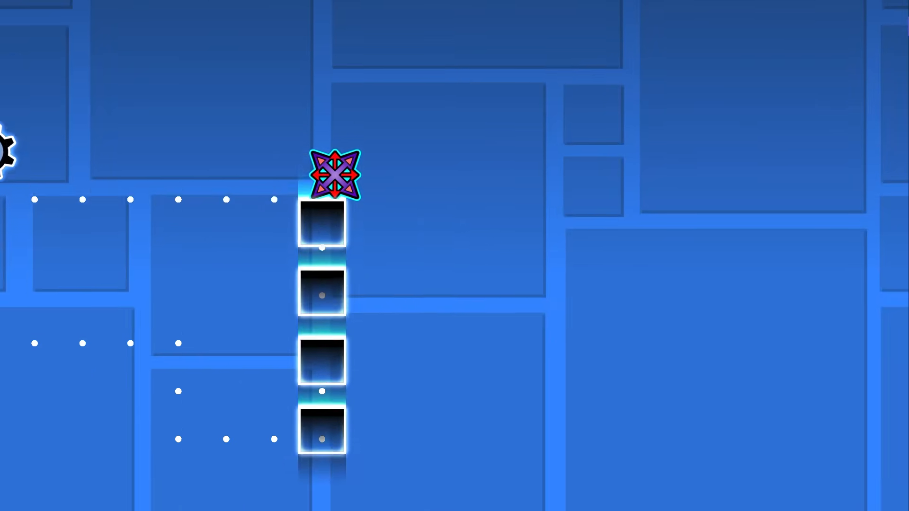
key(Right)
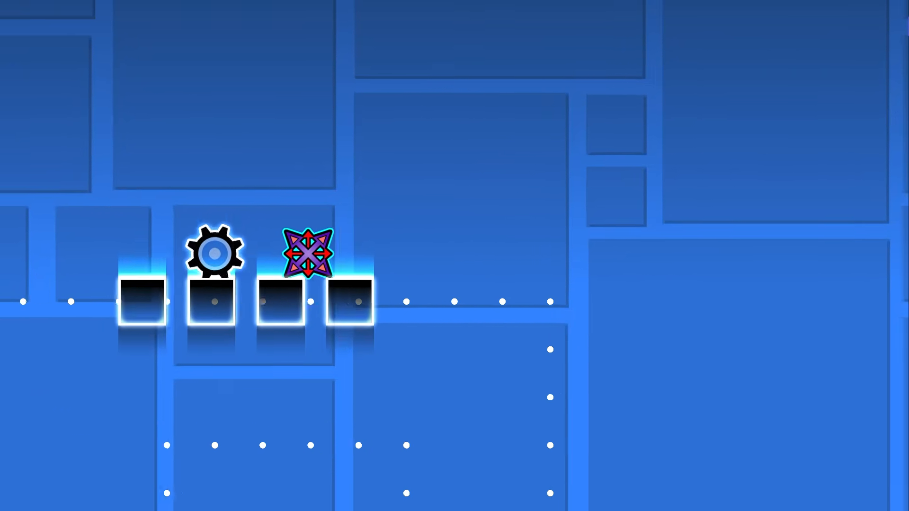
key(Left)
key(Right)
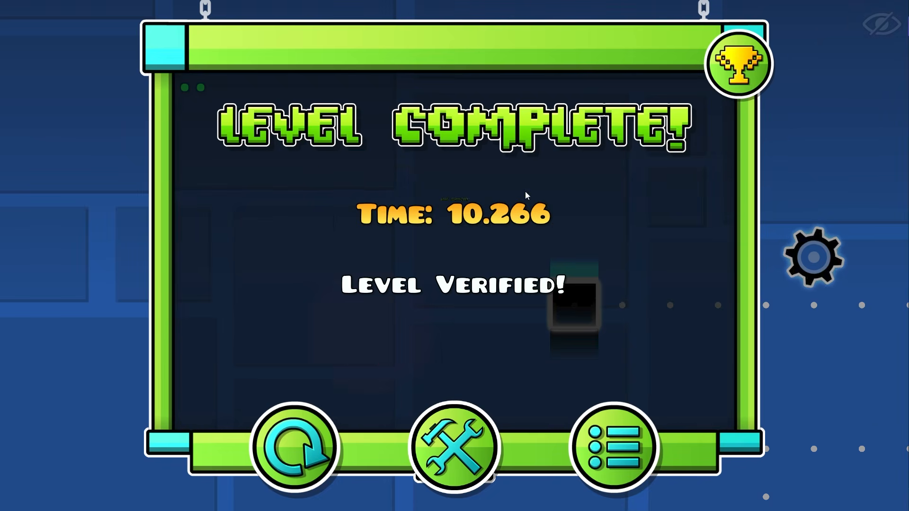
- Return to the level editor and exit it without saving
click(430, 473)
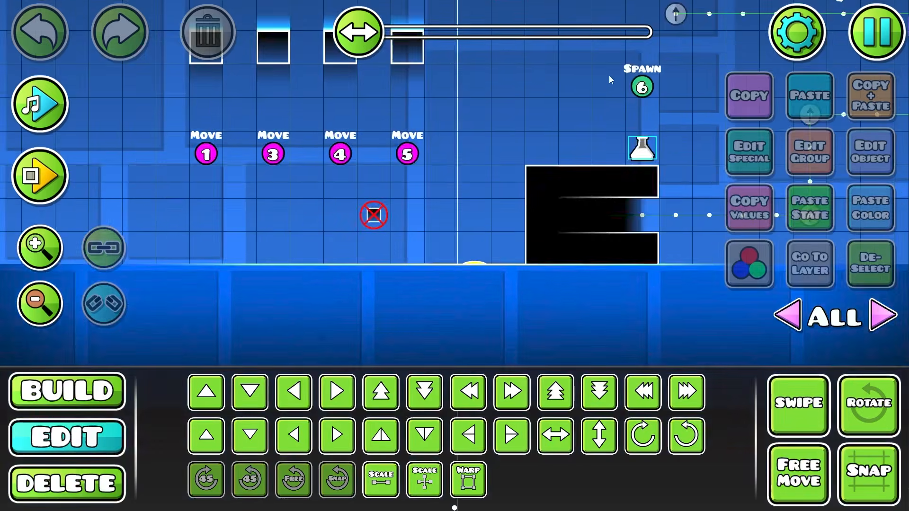
drag(517, 147, 348, 194)
click(419, 267)
drag(553, 182, 555, 297)
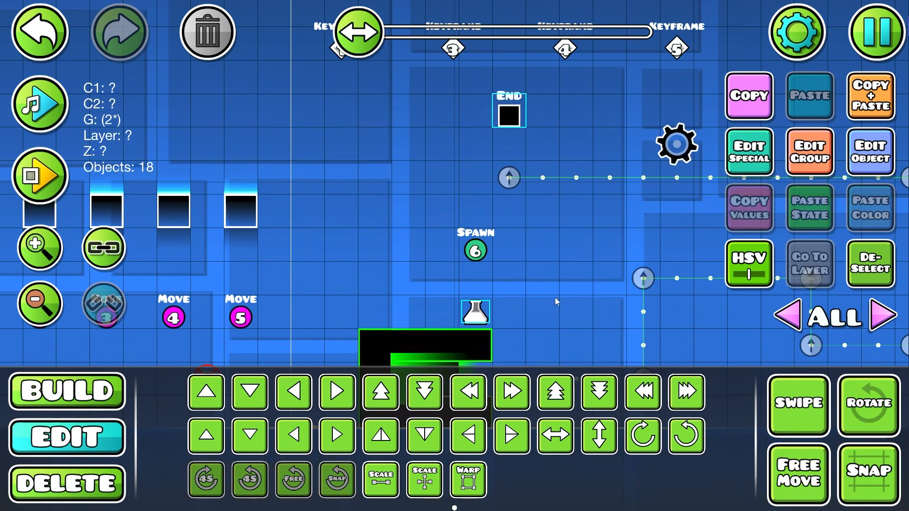
click(555, 298)
key(Escape)
click(502, 390)
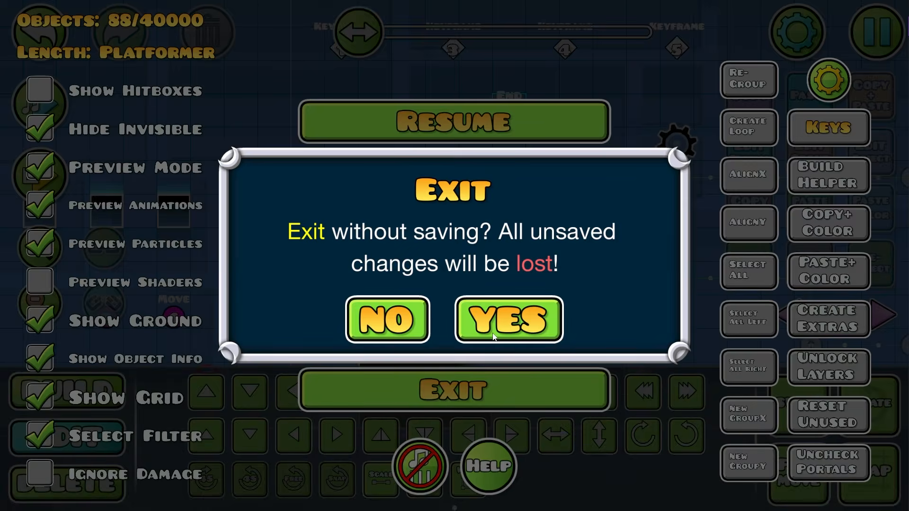
click(507, 319)
- Rename the level as Snake Tutorial
click(642, 67)
key(BackSpace)
key(BackSpace)
key(BackSpace)
key(BackSpace)
key(BackSpace)
key(BackSpace)
key(BackSpace)
key(BackSpace)
key(BackSpace)
key(BackSpace)
key(BackSpace)
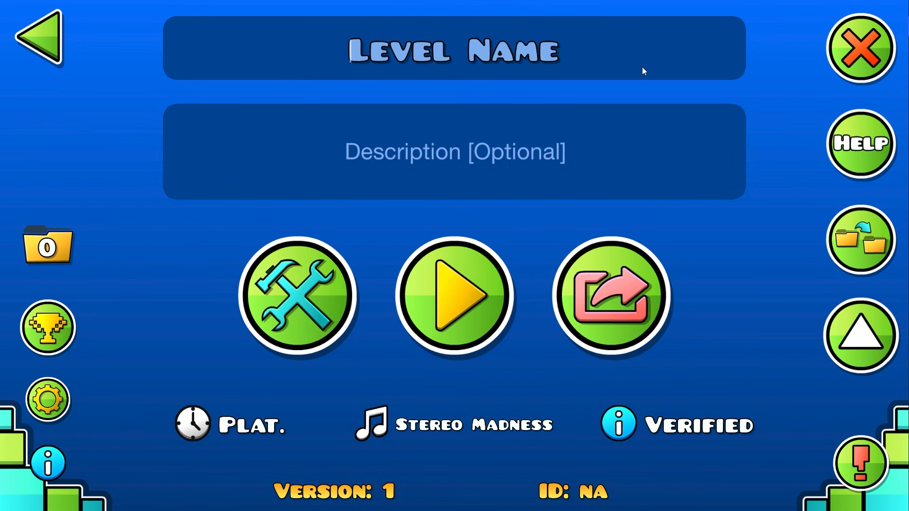
text(Snake Tutorial)
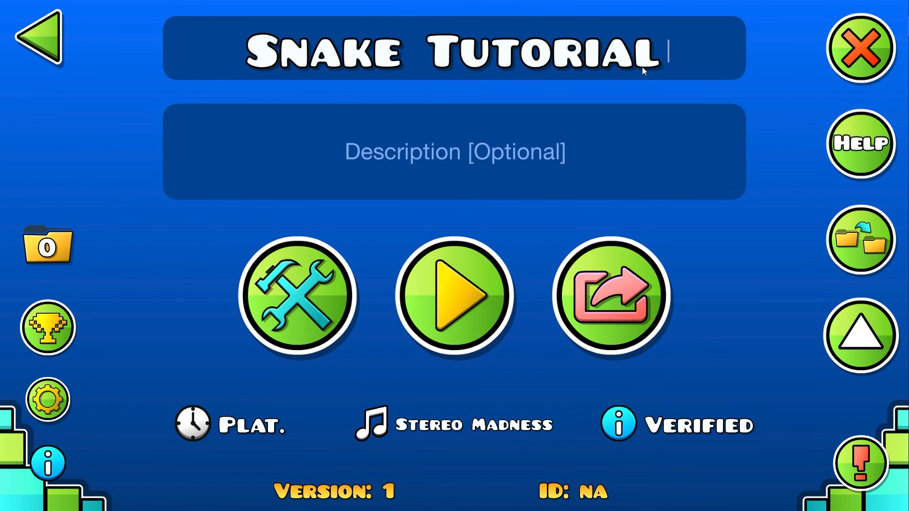
- Share the Snake Tutorial level online without a description or a moon rating request
click(620, 284)
click(763, 56)
key(Escape)
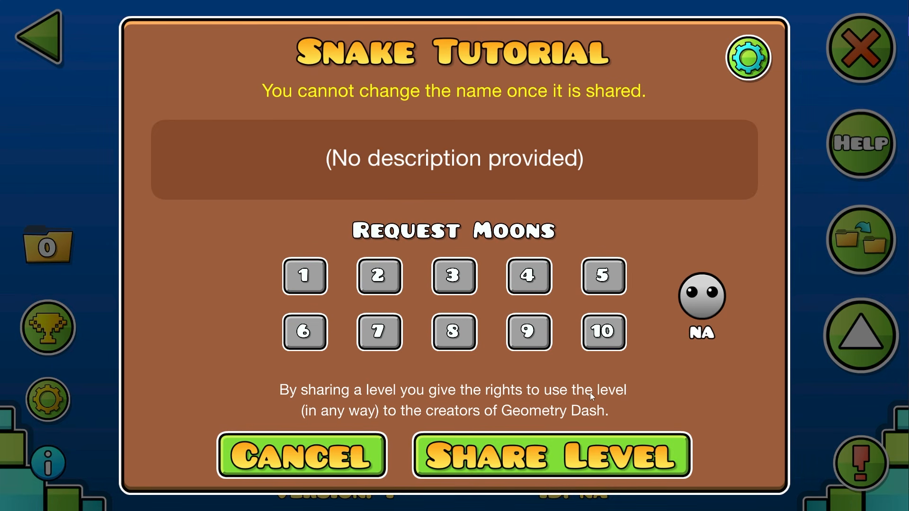
click(570, 448)
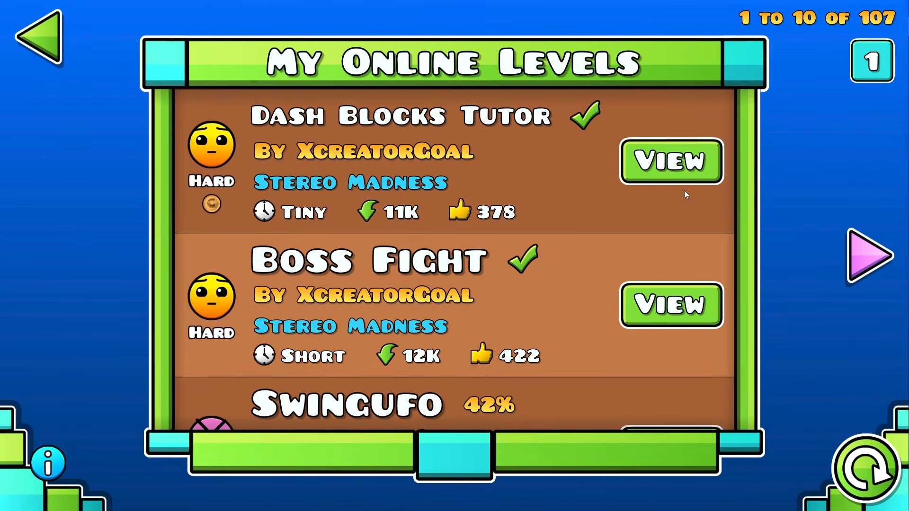
- Download the newly shared Snake Tutorial level from the list of own online levels
click(677, 161)
key(Escape)
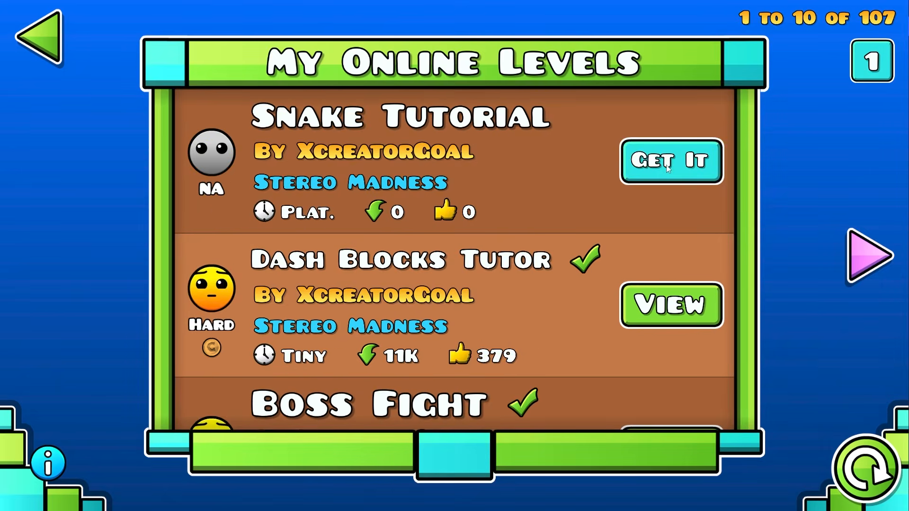
click(669, 158)
click(860, 208)
click(584, 461)
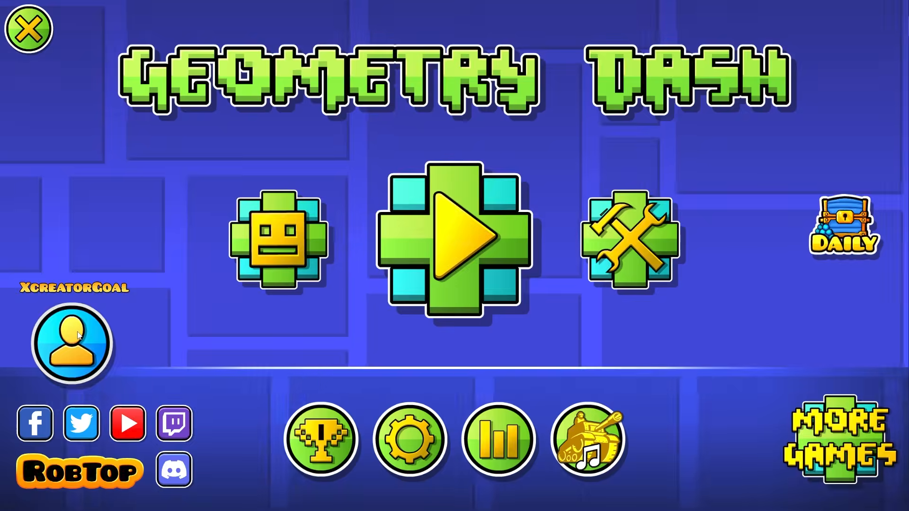
- Open the account's own profile and view its friend requests
click(71, 345)
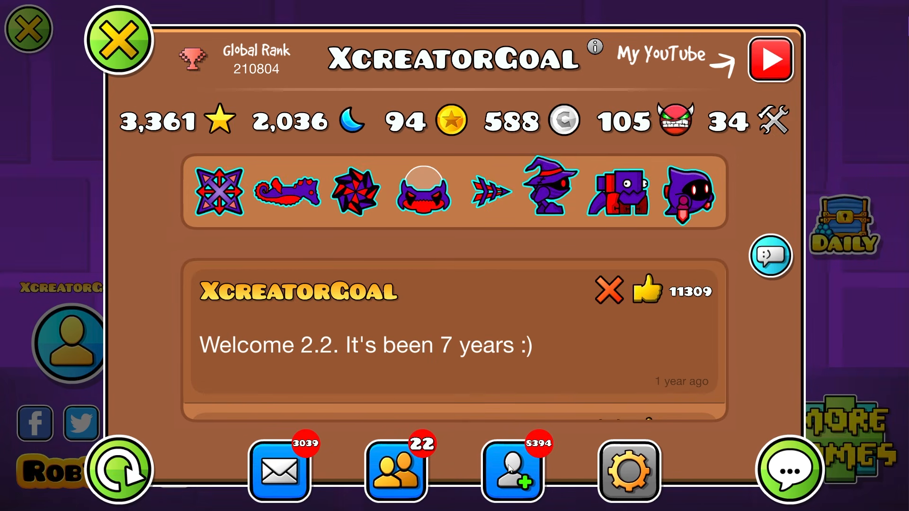
click(510, 468)
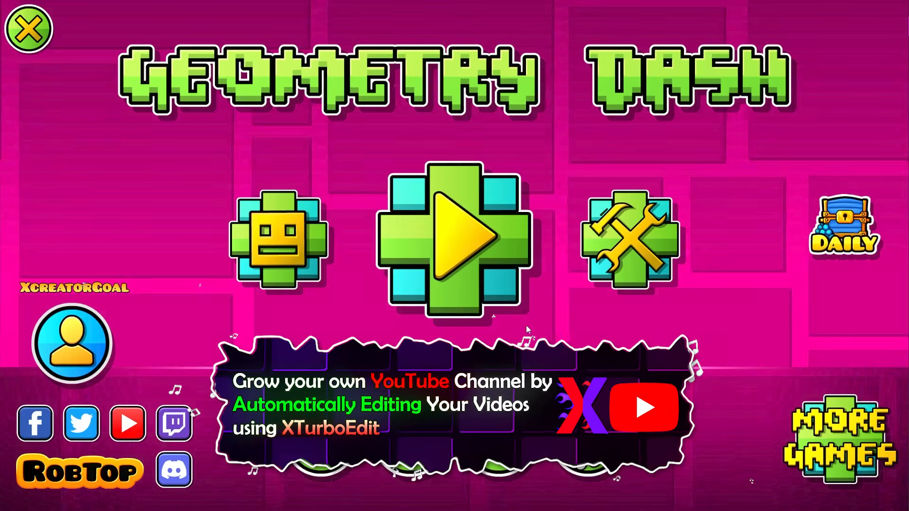
- Search the online users for "16", open RobTop's profile and view its comment history
click(629, 234)
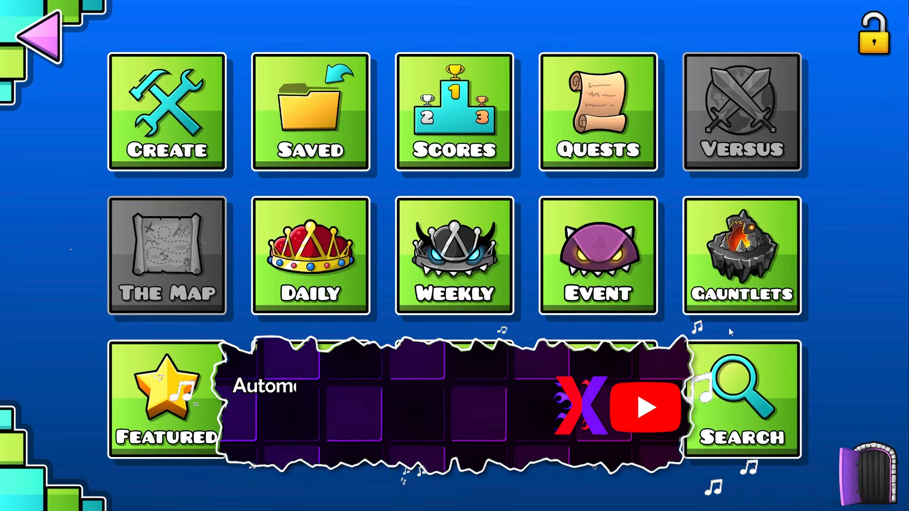
click(742, 399)
click(459, 58)
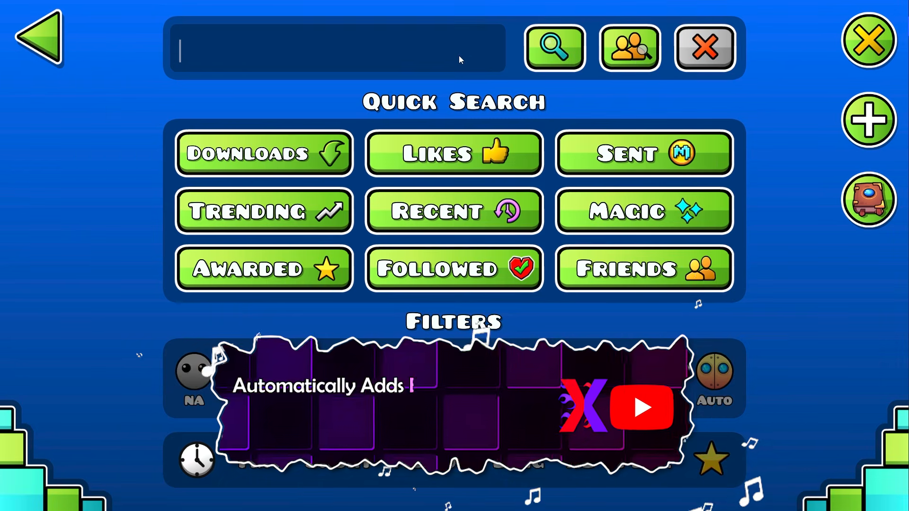
text(16)
click(627, 46)
click(326, 116)
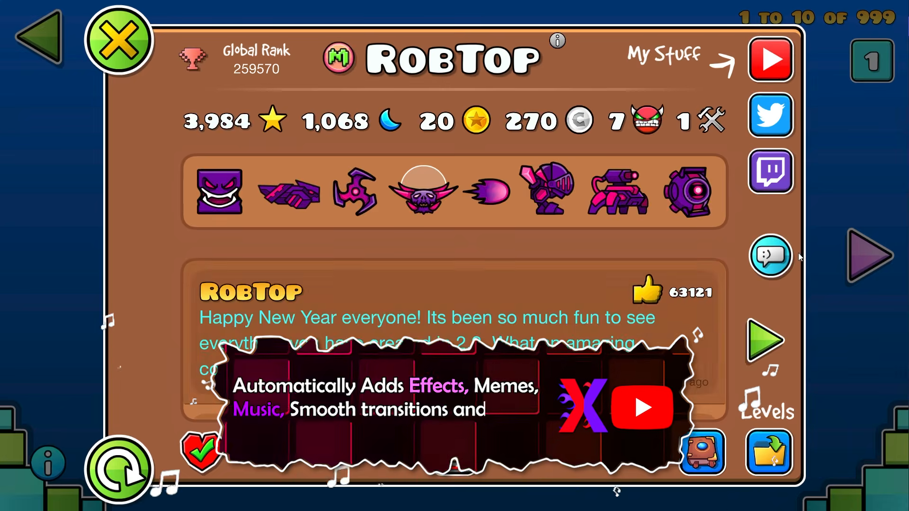
click(776, 256)
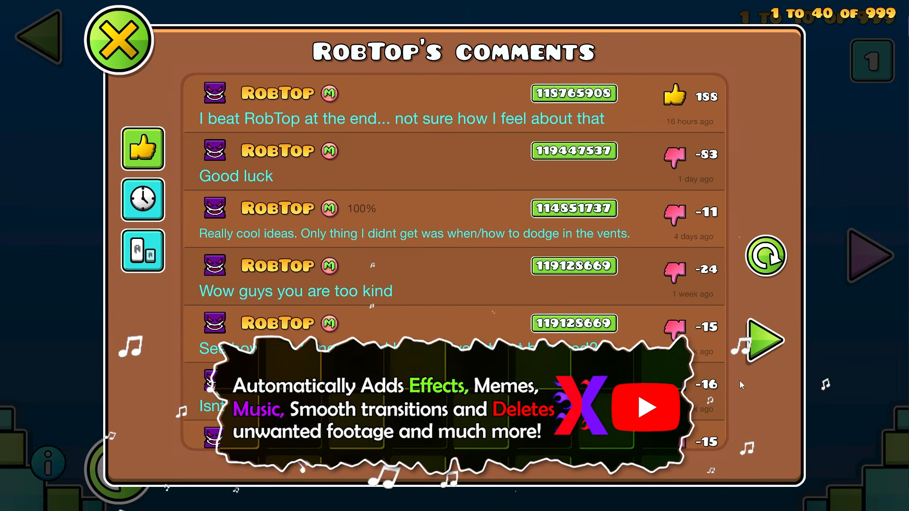